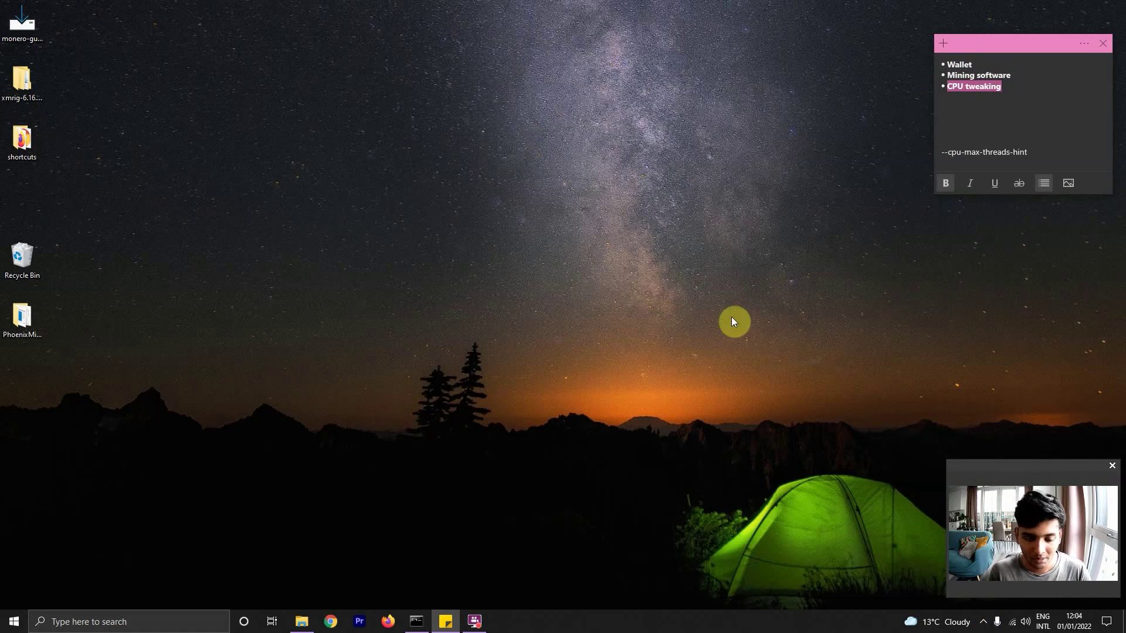
pyautogui.click(726, 326)
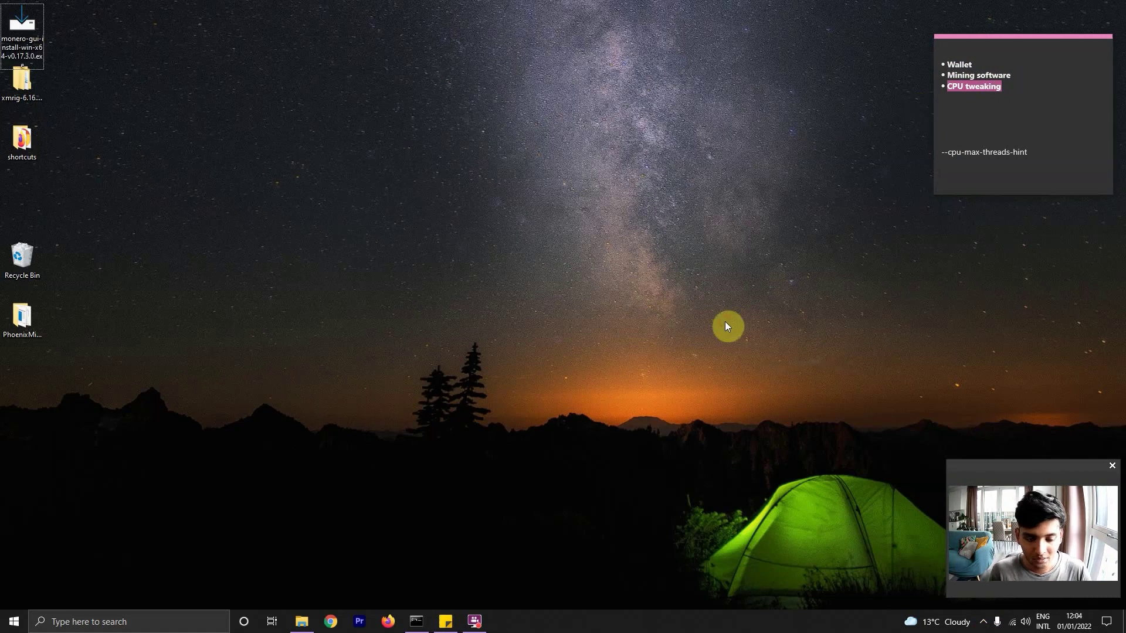
pyautogui.click(988, 87)
# Step: Open Firefox and search the web for "wallet monero"
pyautogui.click(381, 627)
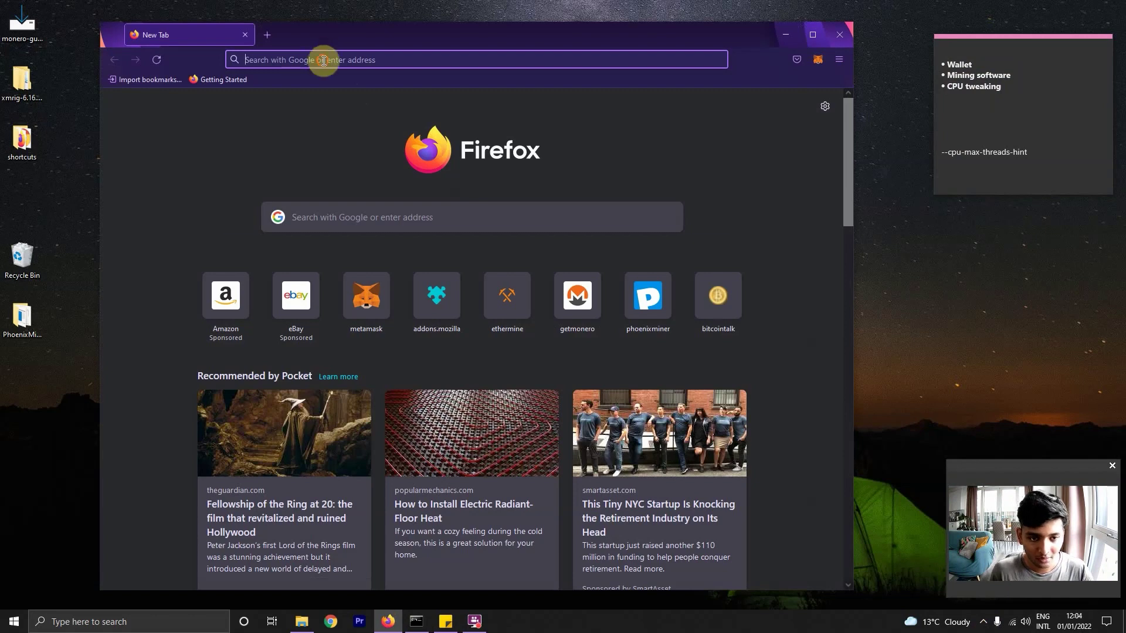
pyautogui.click(323, 59)
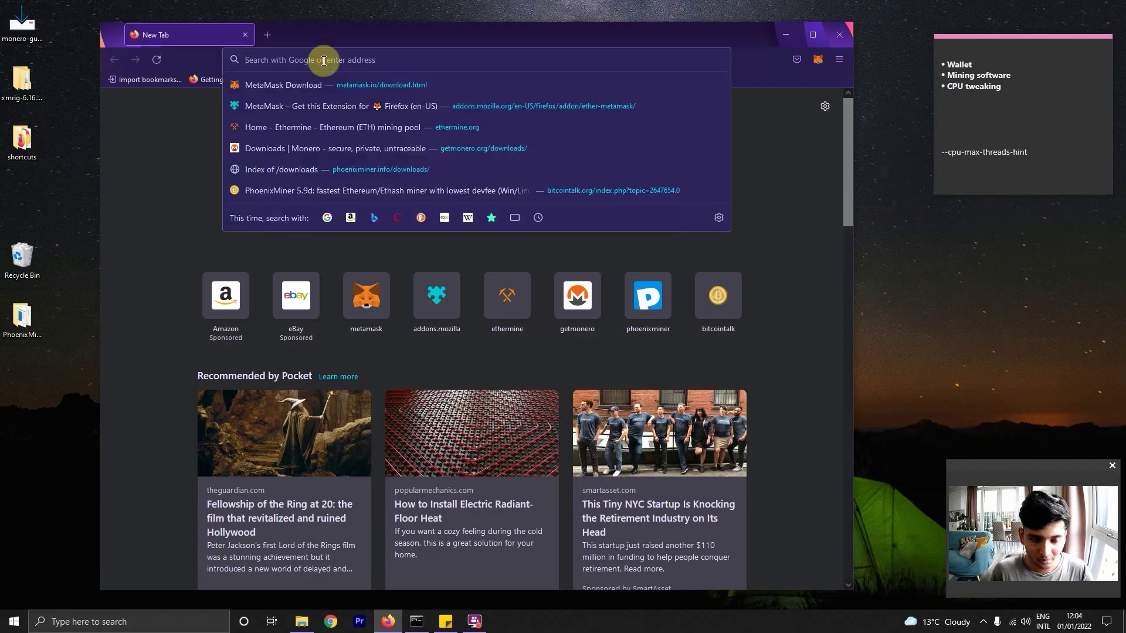
pyautogui.write('wa')
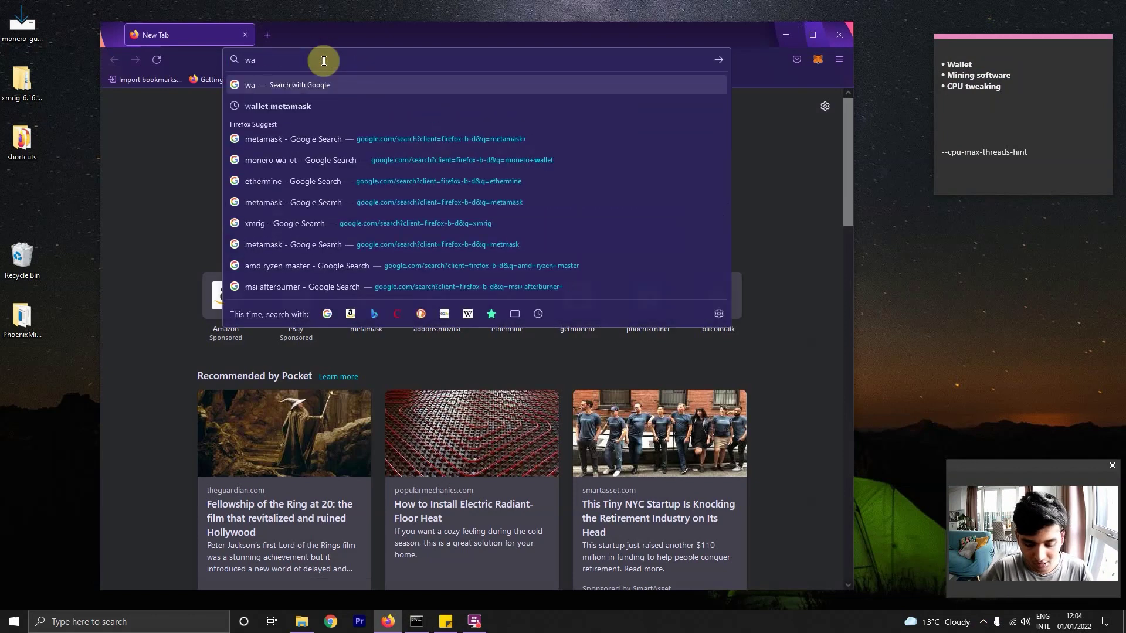
pyautogui.write('llet monero')
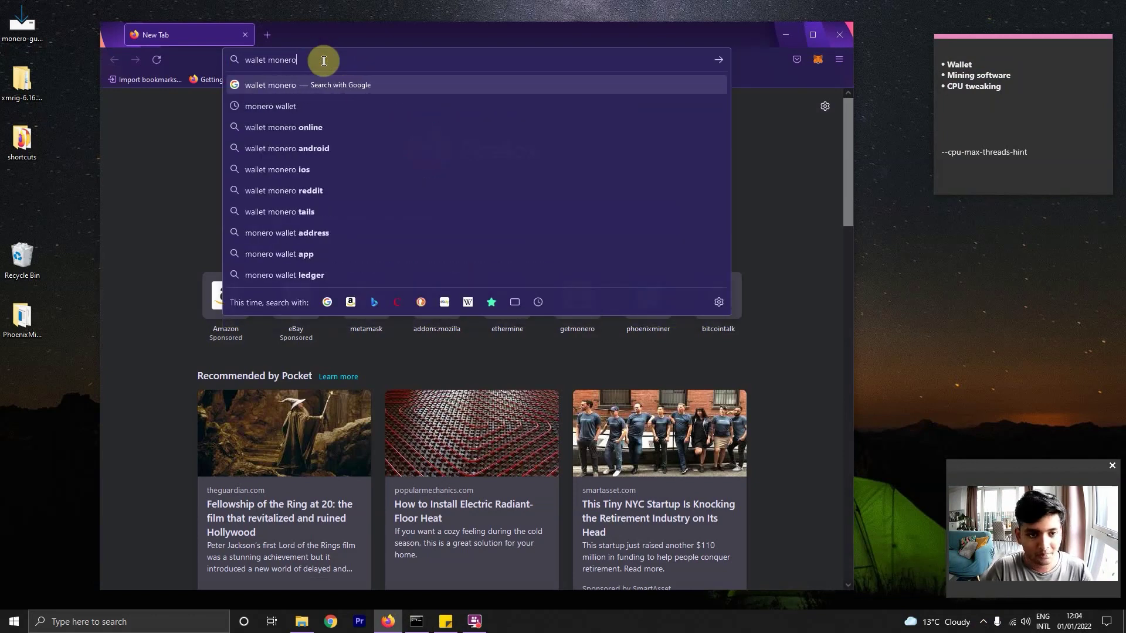
pyautogui.press('Return')
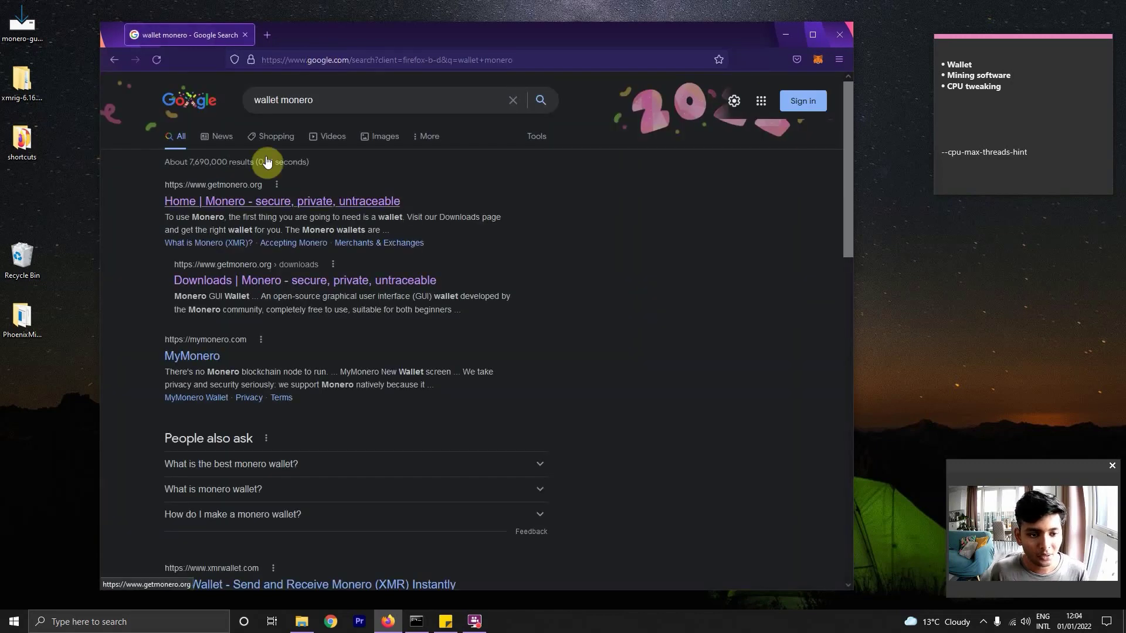
# Step: Open getmonero.org from the search results and go to the Monero GUI Wallet downloads on its Downloads page
pyautogui.click(249, 202)
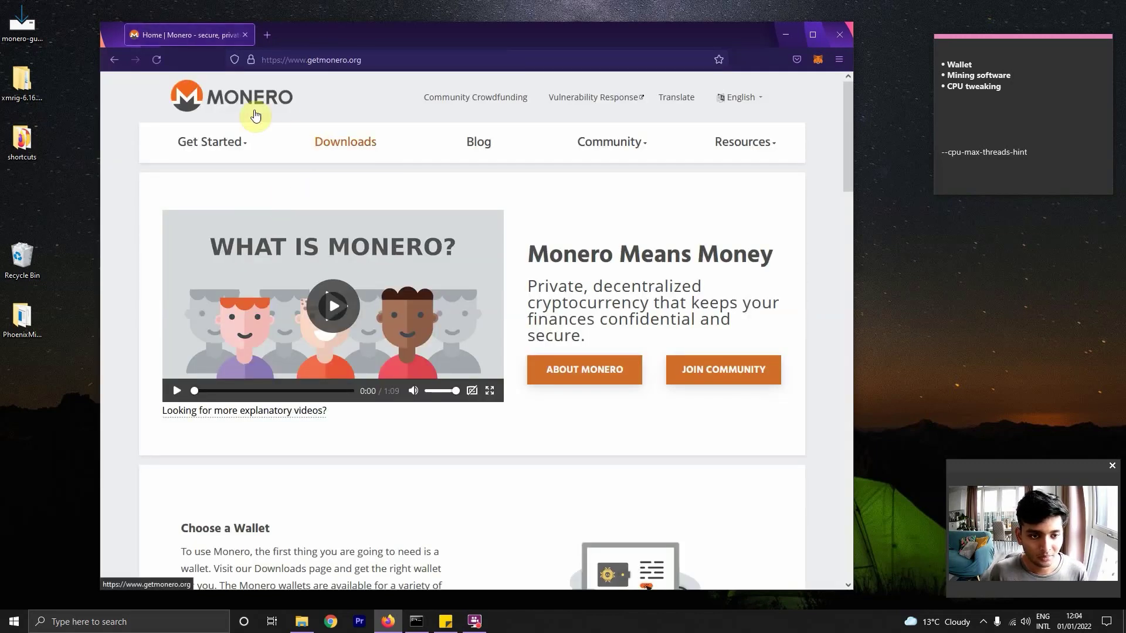
pyautogui.click(353, 141)
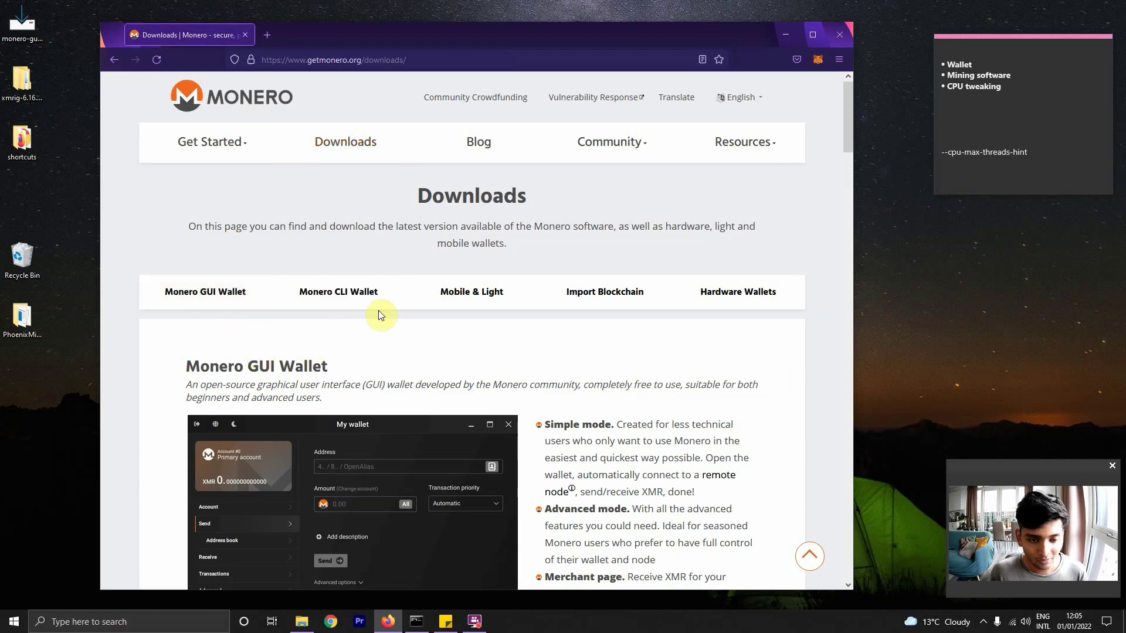
pyautogui.scroll(-5, 378, 311)
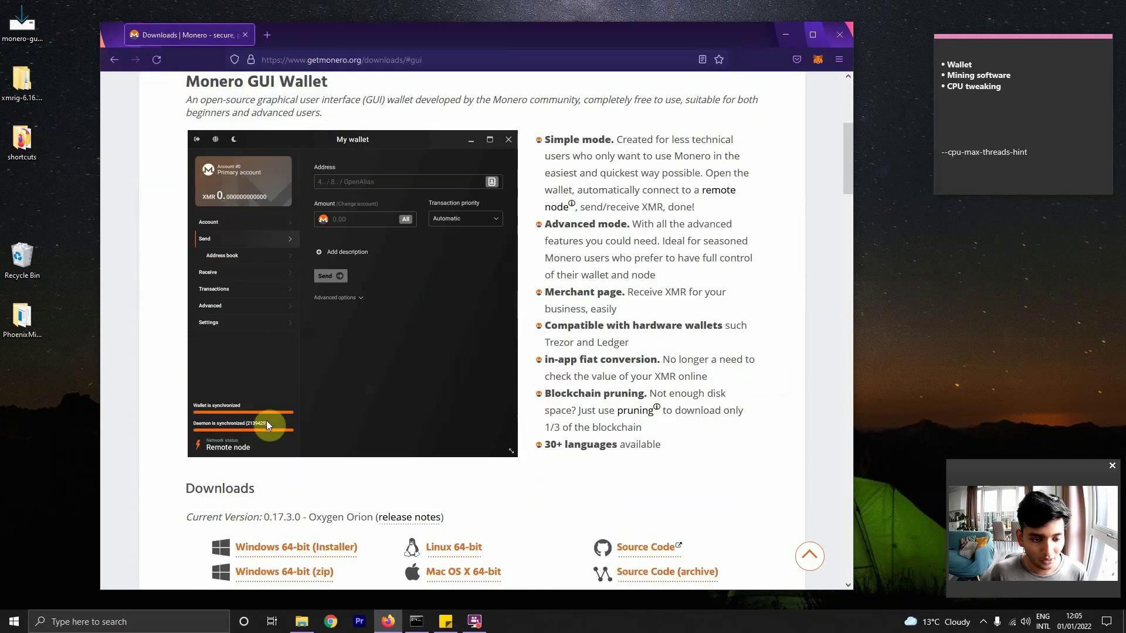
pyautogui.scroll(-1, 370, 482)
# Step: Request the Windows 64-bit (Installer) download of the GUI wallet, but cancel saving it and close the browser
pyautogui.click(318, 489)
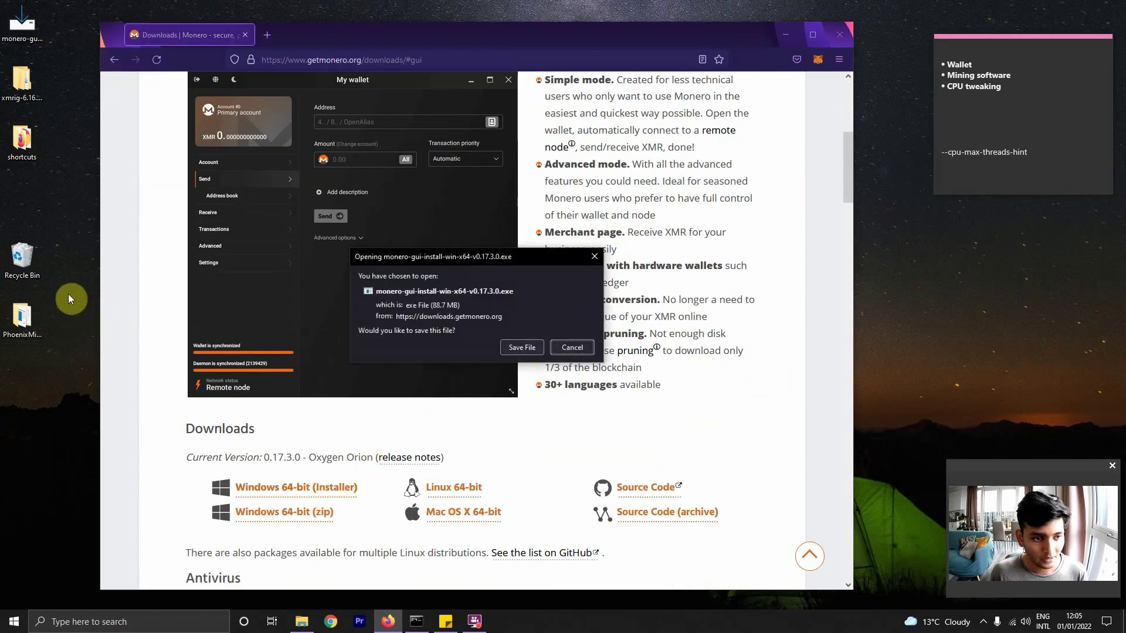
pyautogui.click(570, 348)
pyautogui.click(839, 36)
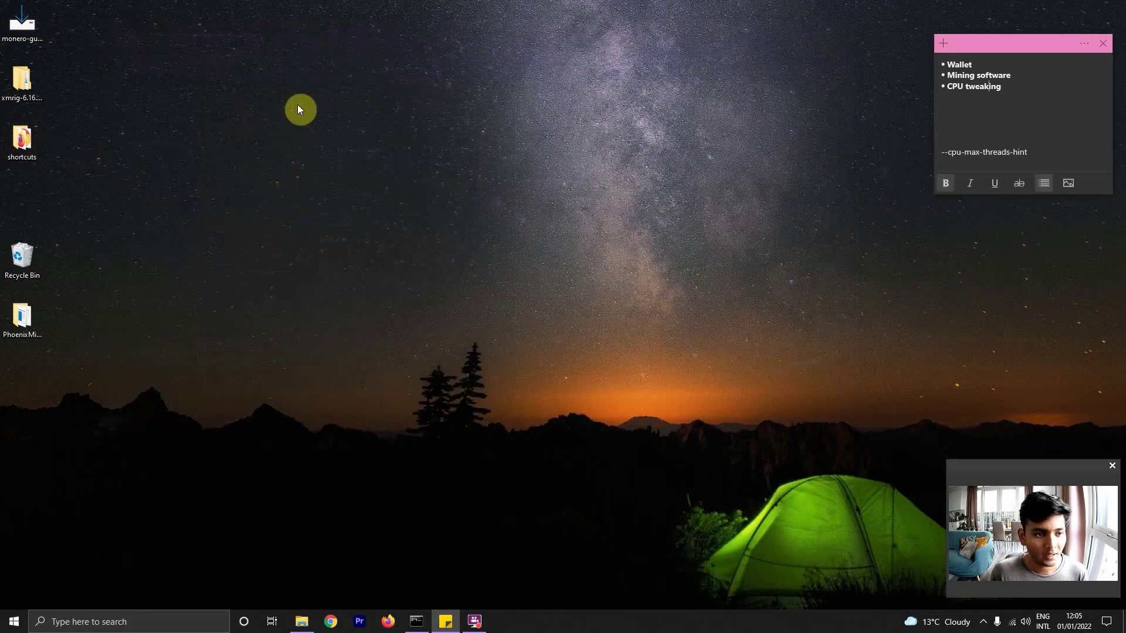
# Step: Run the Monero GUI Wallet 0.17.3.0 installer from the desktop and accept its license agreement
pyautogui.click(19, 26)
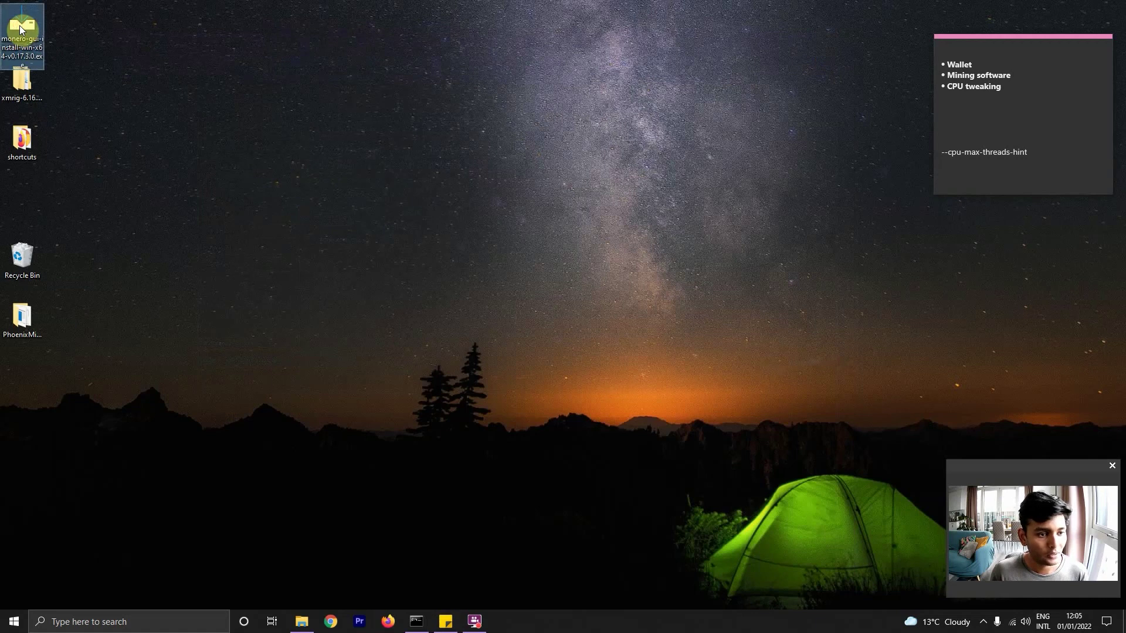
pyautogui.doubleClick(29, 32)
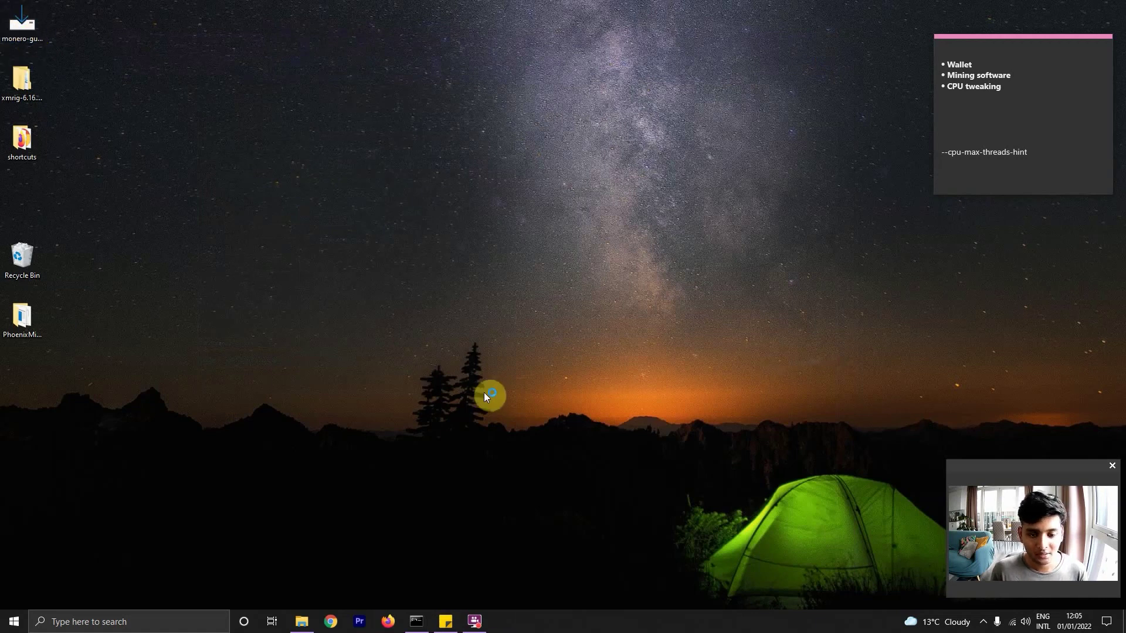
pyautogui.click(630, 401)
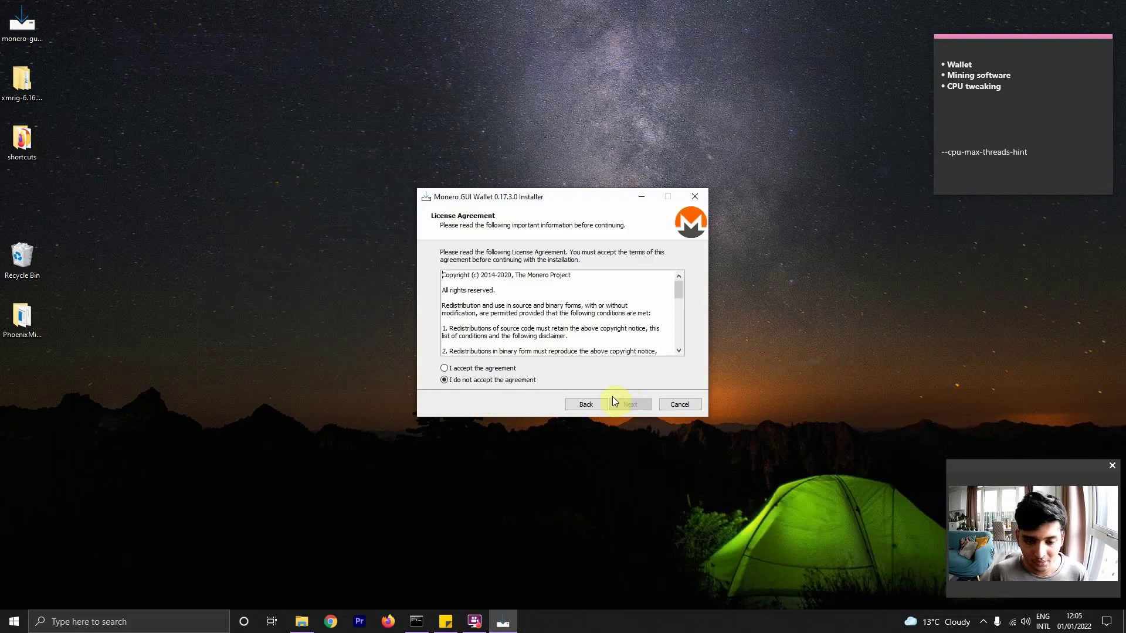
pyautogui.click(503, 370)
pyautogui.click(623, 405)
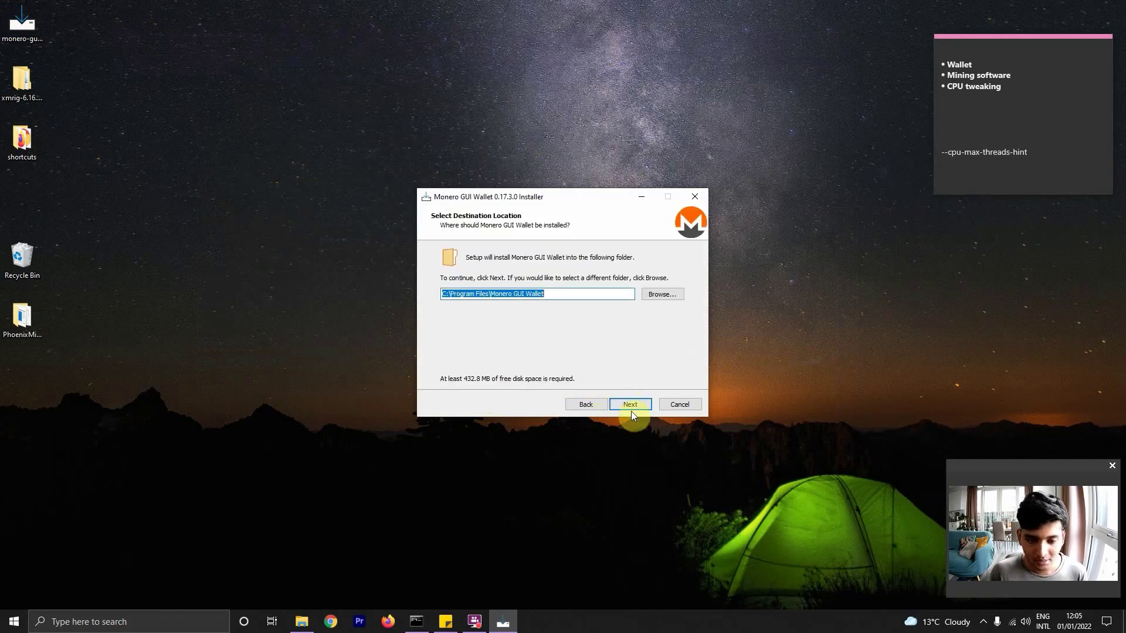
# Step: Install Monero GUI Wallet into C:\Program Files\Monero GUI Wallet with the default blockchain folder and a desktop icon, and finish the setup
pyautogui.click(629, 405)
pyautogui.click(627, 404)
pyautogui.click(628, 404)
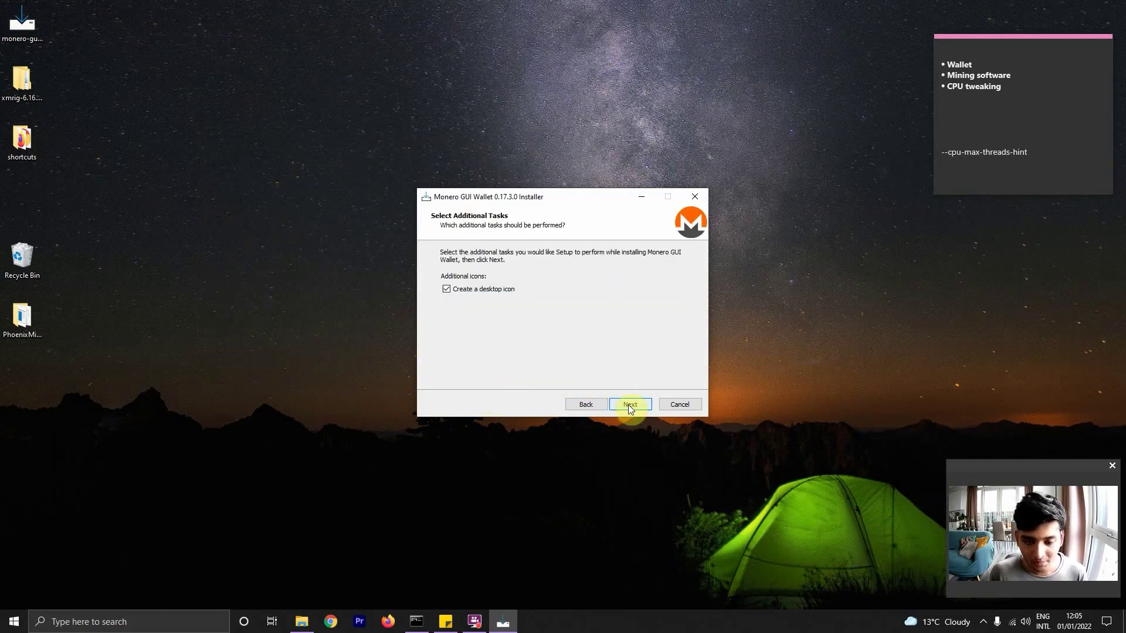
pyautogui.click(641, 405)
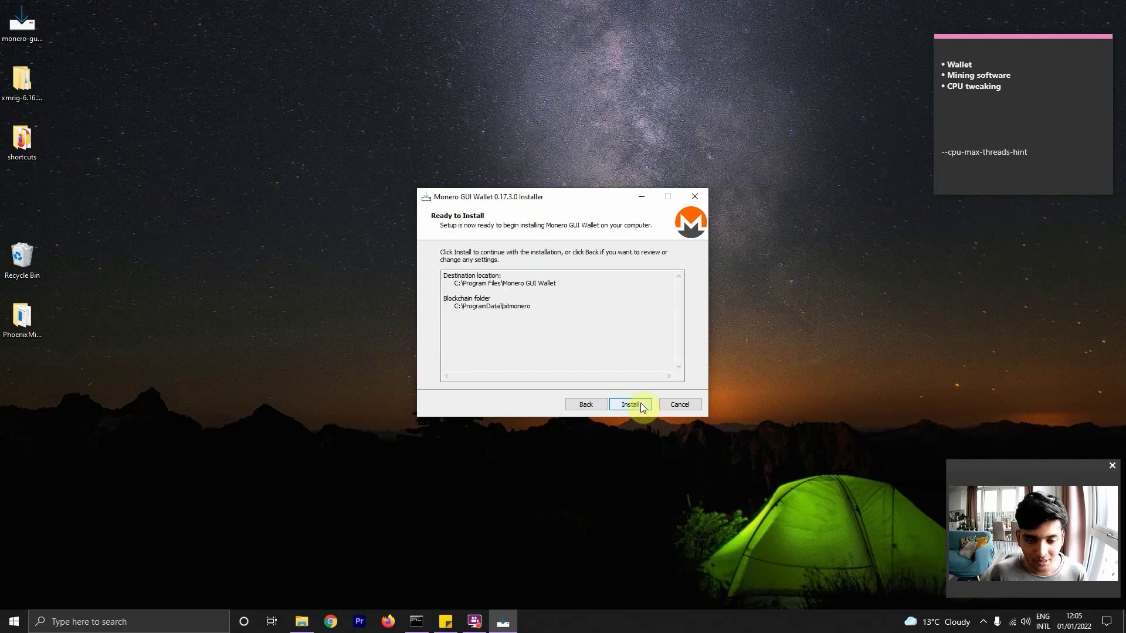
pyautogui.click(639, 403)
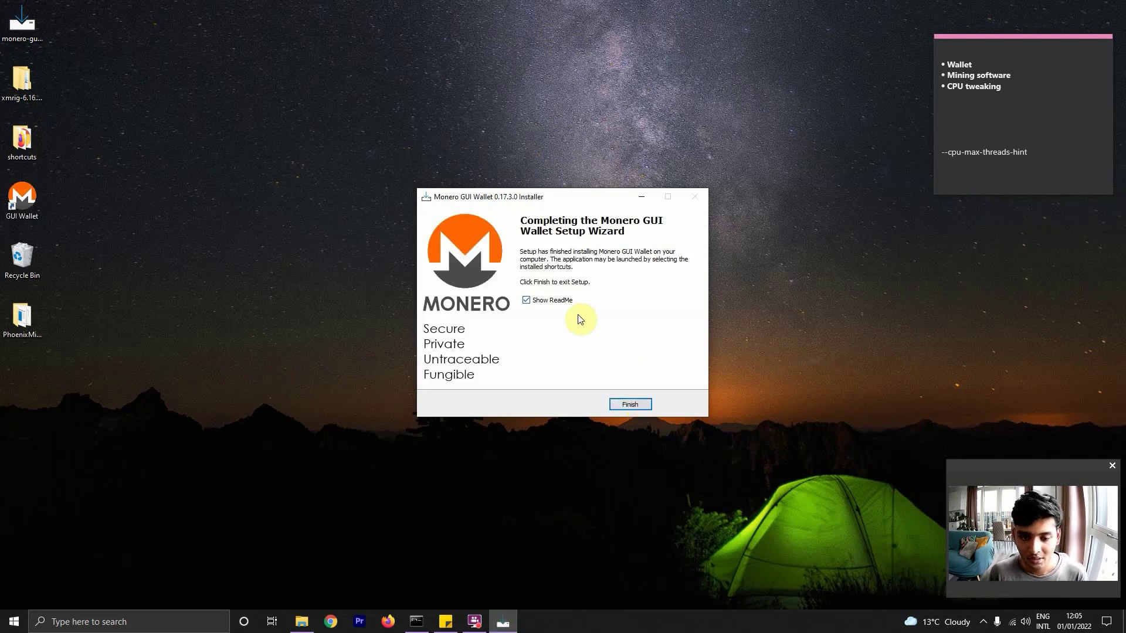
pyautogui.click(632, 401)
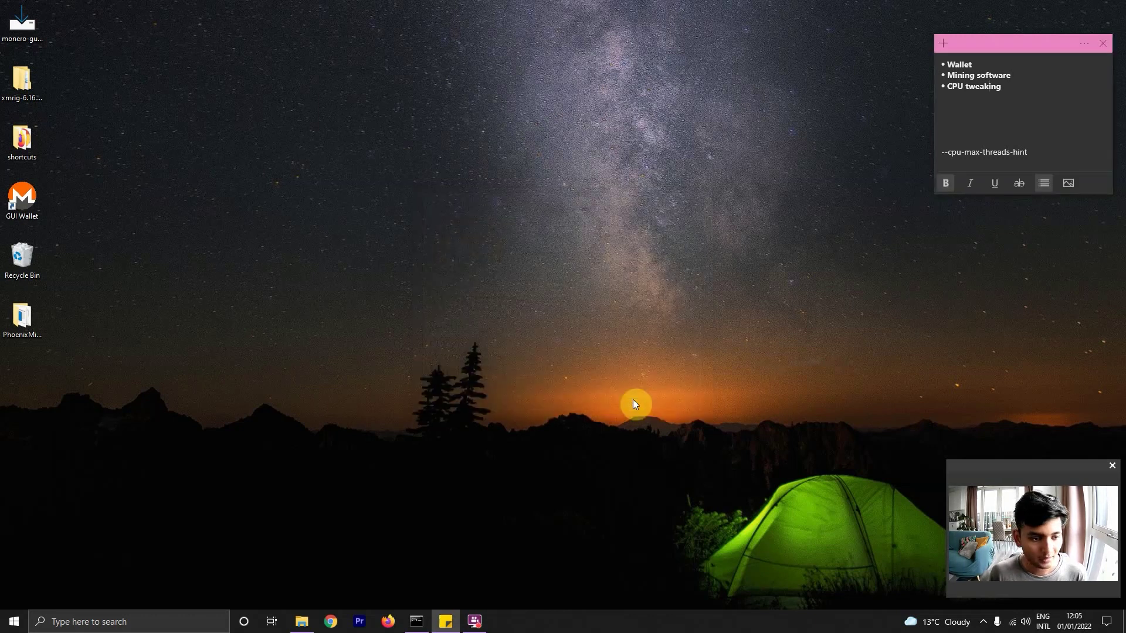
# Step: Launch the GUI Wallet from the desktop and continue past the welcome screen with English (US)
pyautogui.click(26, 208)
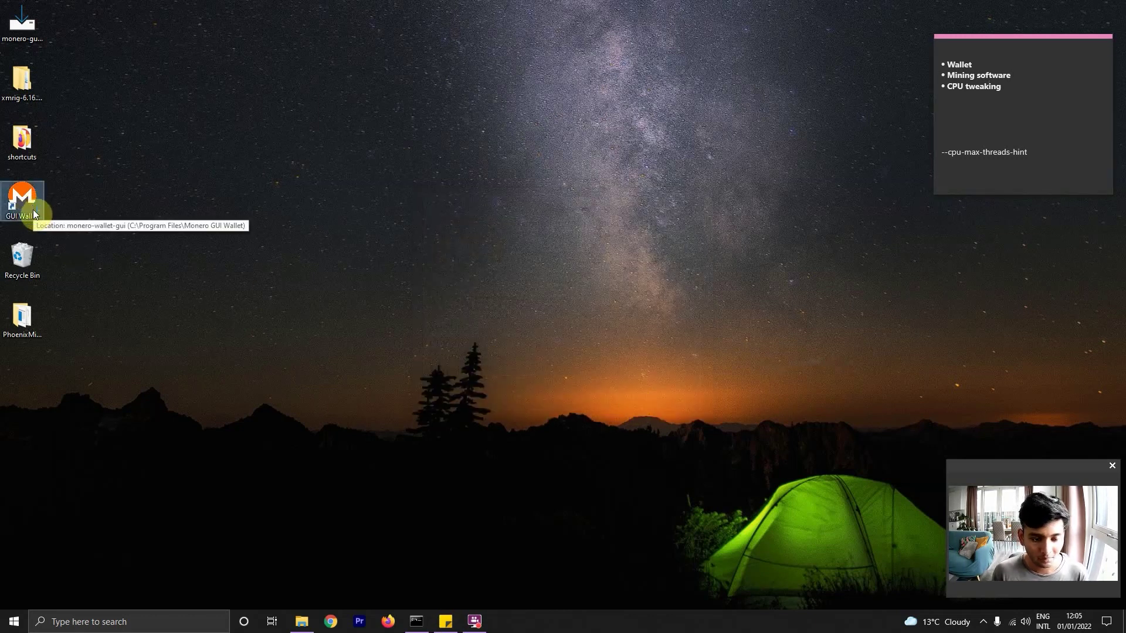
pyautogui.doubleClick(33, 211)
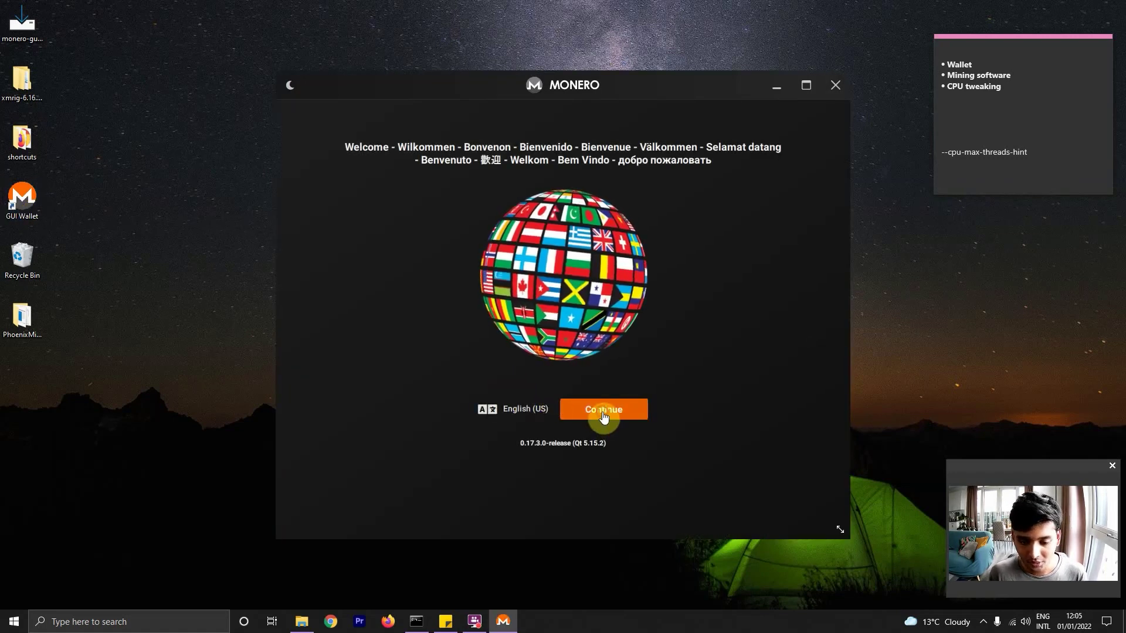
pyautogui.click(604, 420)
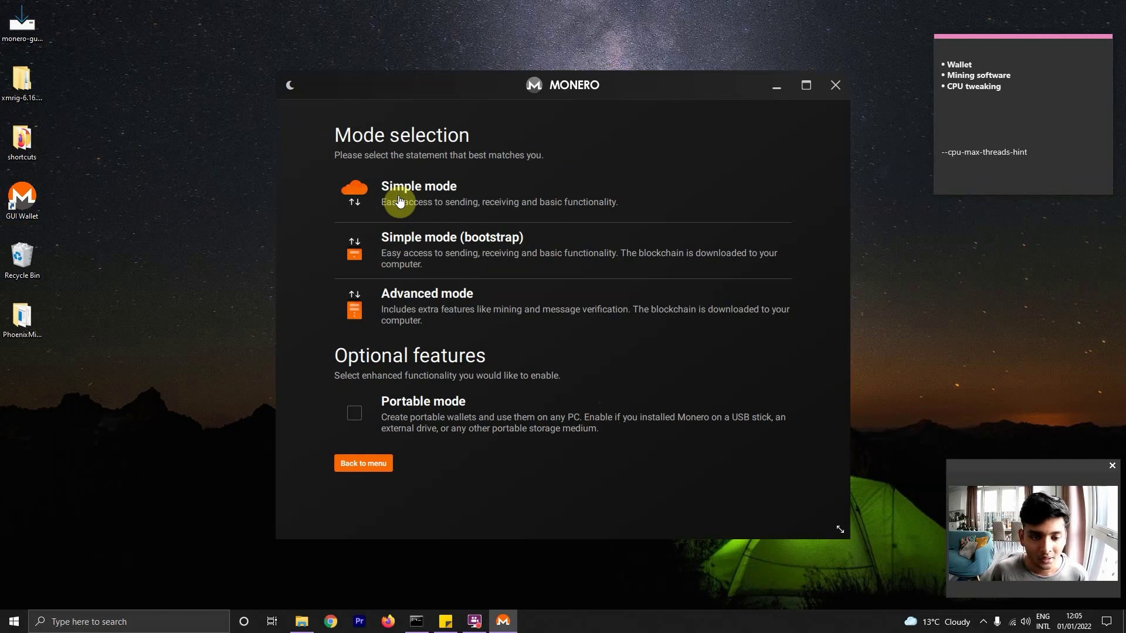
# Step: Choose Simple mode and acknowledge the privacy implications of using a third-party server
pyautogui.click(398, 201)
pyautogui.click(404, 346)
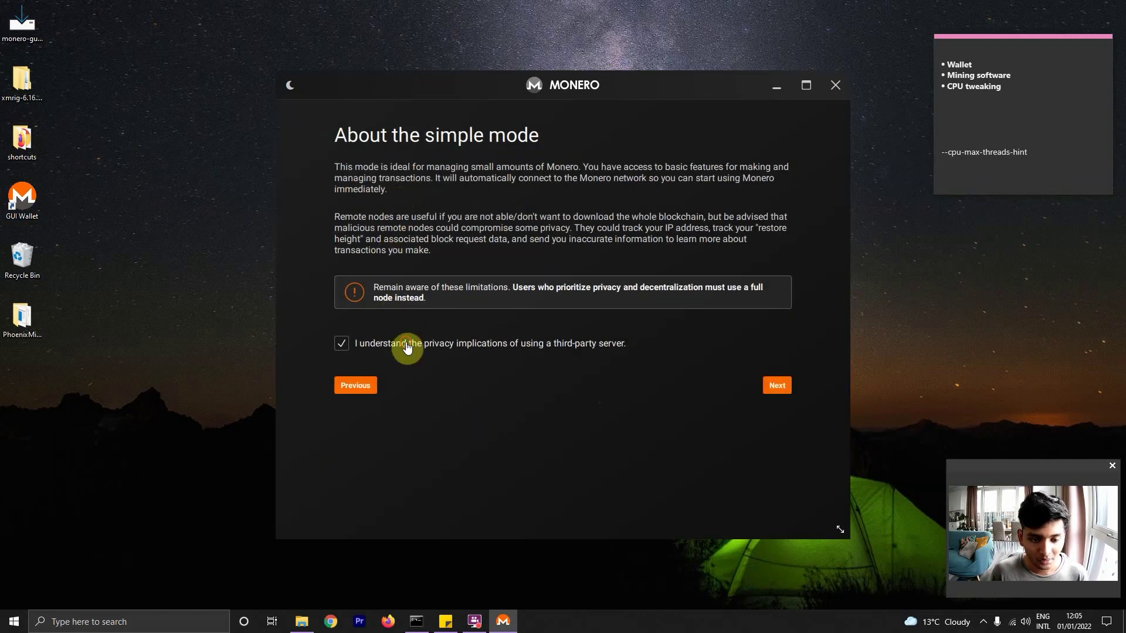
pyautogui.click(779, 384)
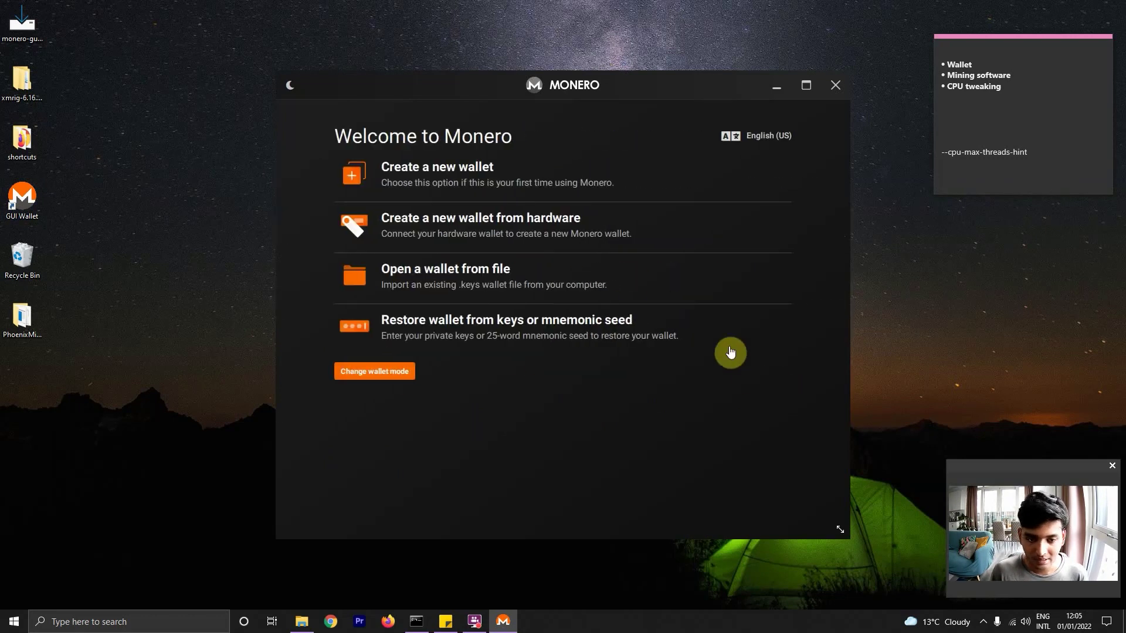
# Step: Start creating a new wallet and name it MyWallet
pyautogui.click(476, 185)
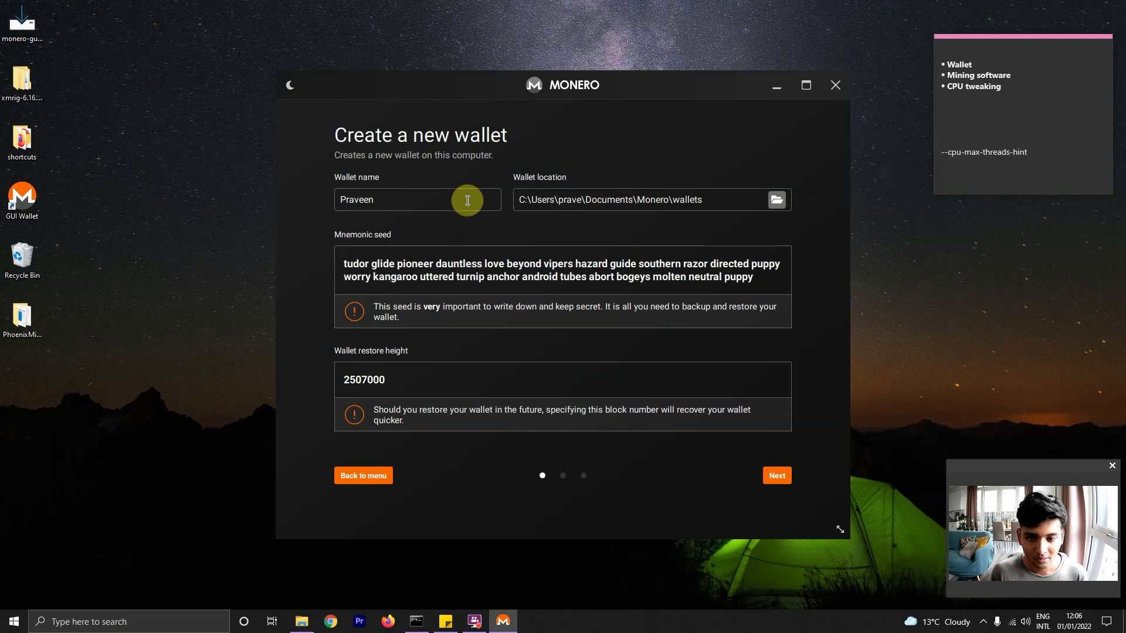
pyautogui.doubleClick(450, 200)
pyautogui.write('MyWallet')
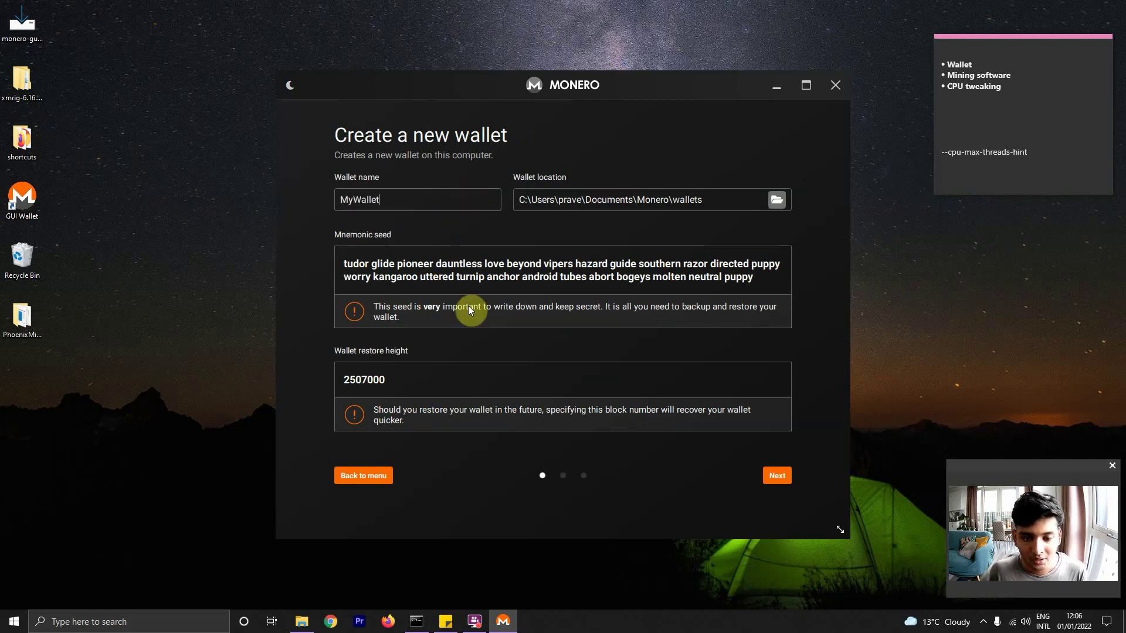
# Step: Copy the wallet's mnemonic seed into the sticky note, below the bulleted list
pyautogui.moveTo(772, 278); pyautogui.dragTo(303, 266)
pyautogui.hotkey('ctrl', 'c')
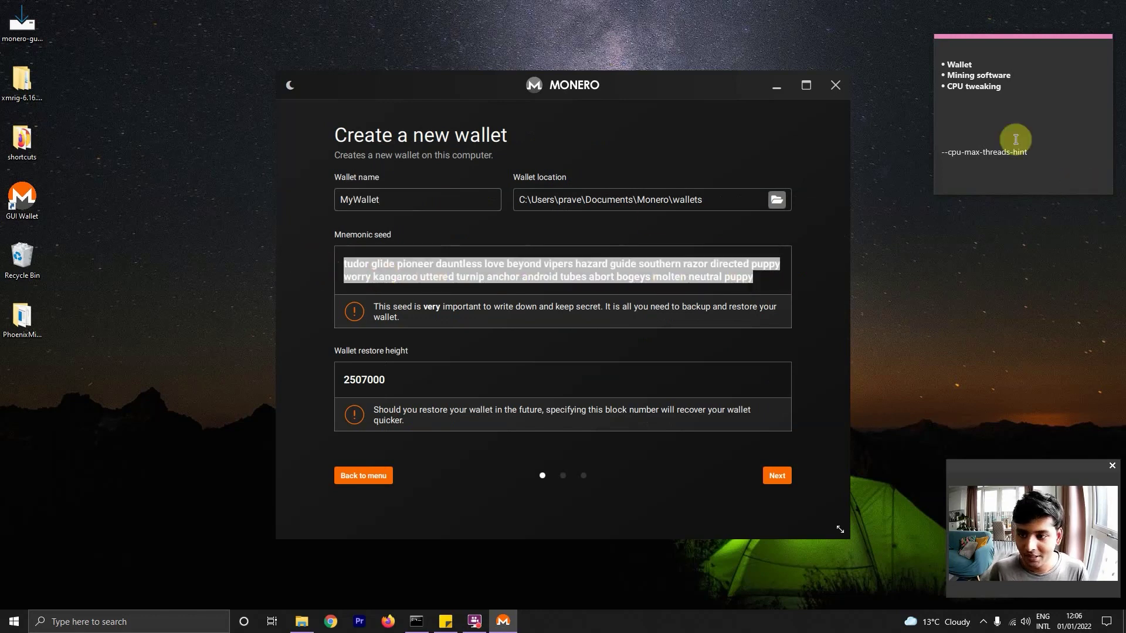
pyautogui.click(996, 114)
pyautogui.hotkey('ctrl', 'v')
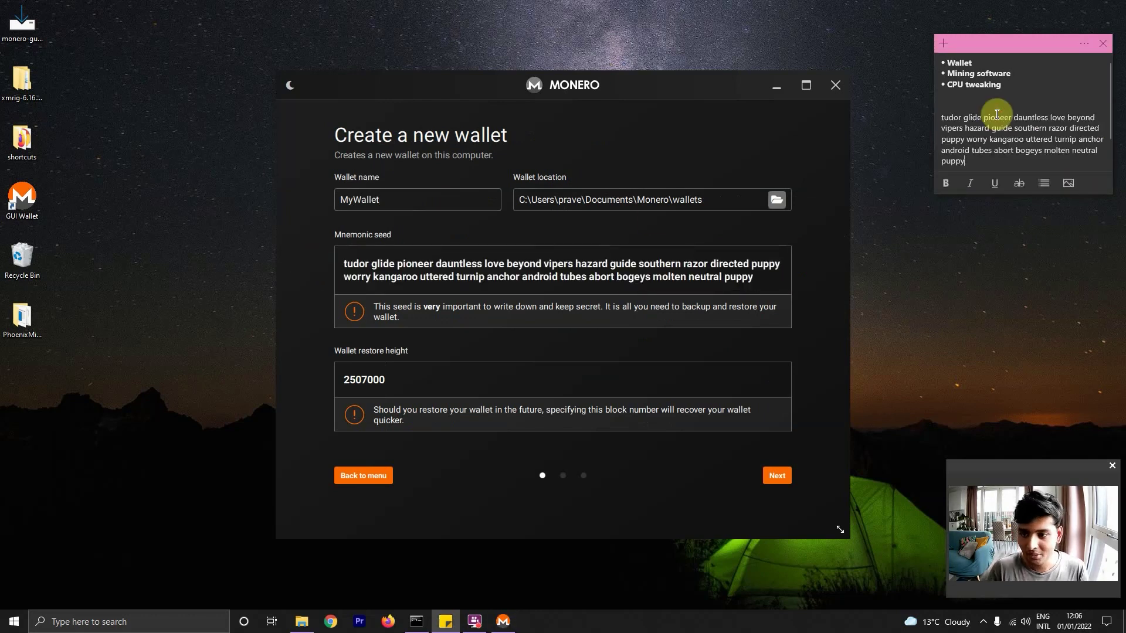
pyautogui.press('Return')
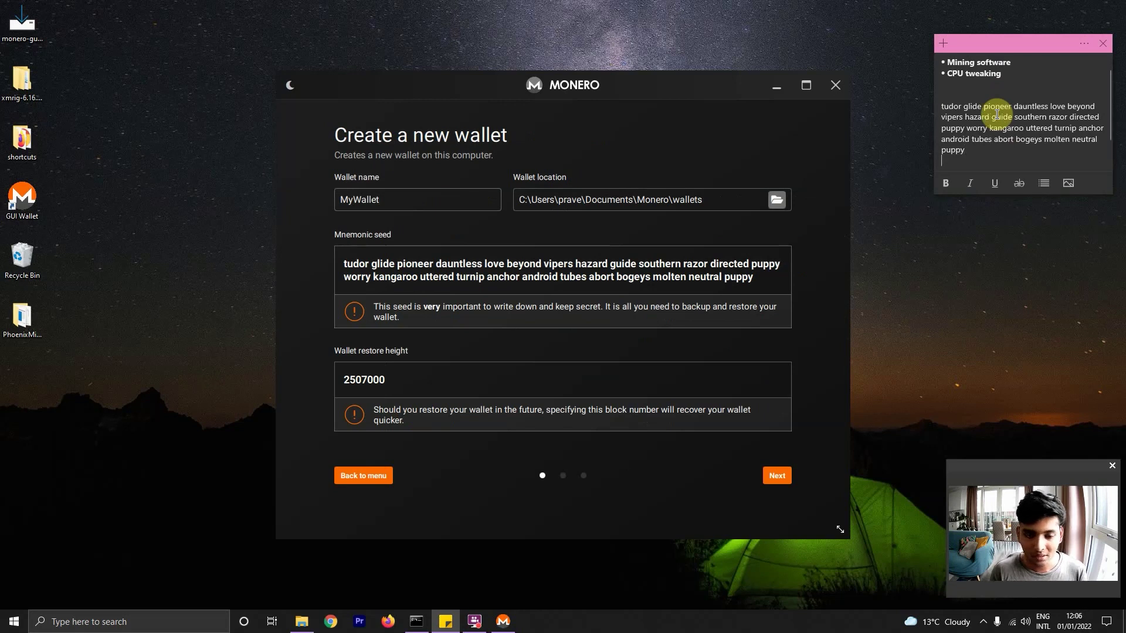
# Step: Copy the wallet restore height 2507000 into the sticky note below the mnemonic seed
pyautogui.doubleClick(354, 381)
pyautogui.hotkey('ctrl', 'c')
pyautogui.click(958, 163)
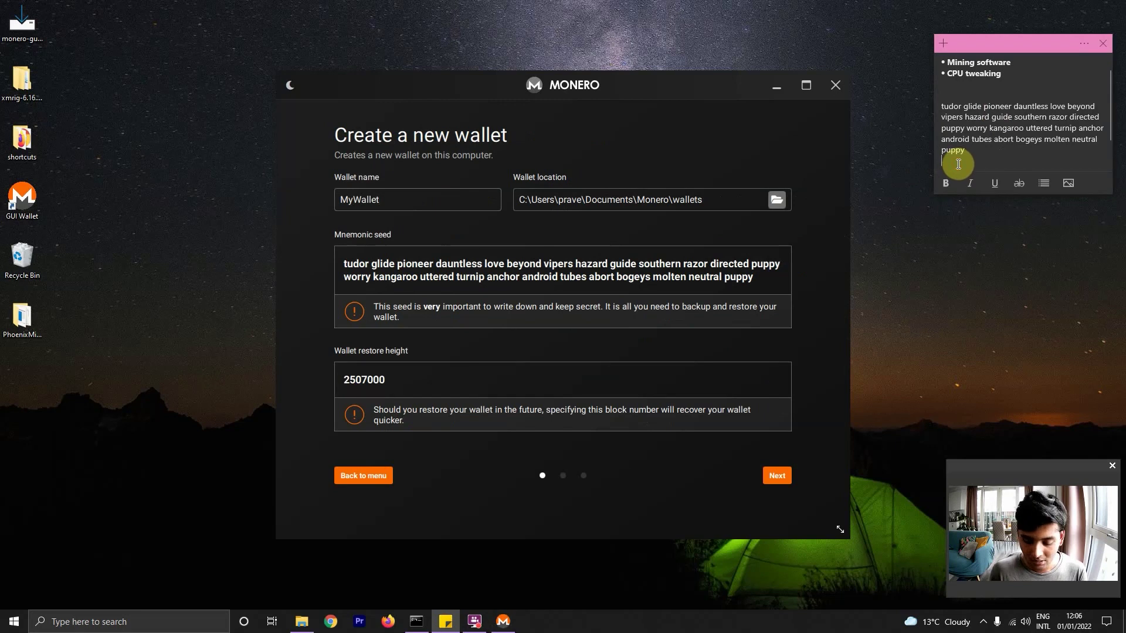
pyautogui.press('Return')
pyautogui.hotkey('ctrl', 'v')
pyautogui.press('Return')
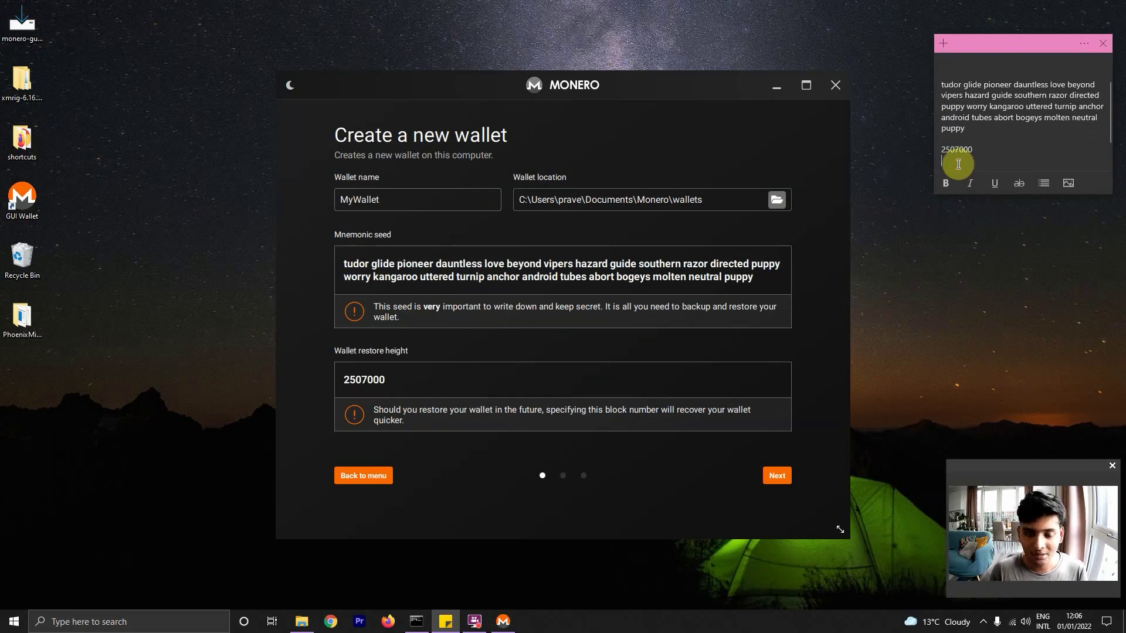
# Step: Proceed to the wallet password page, enter and confirm the wallet password, and continue to the new wallet details
pyautogui.click(826, 253)
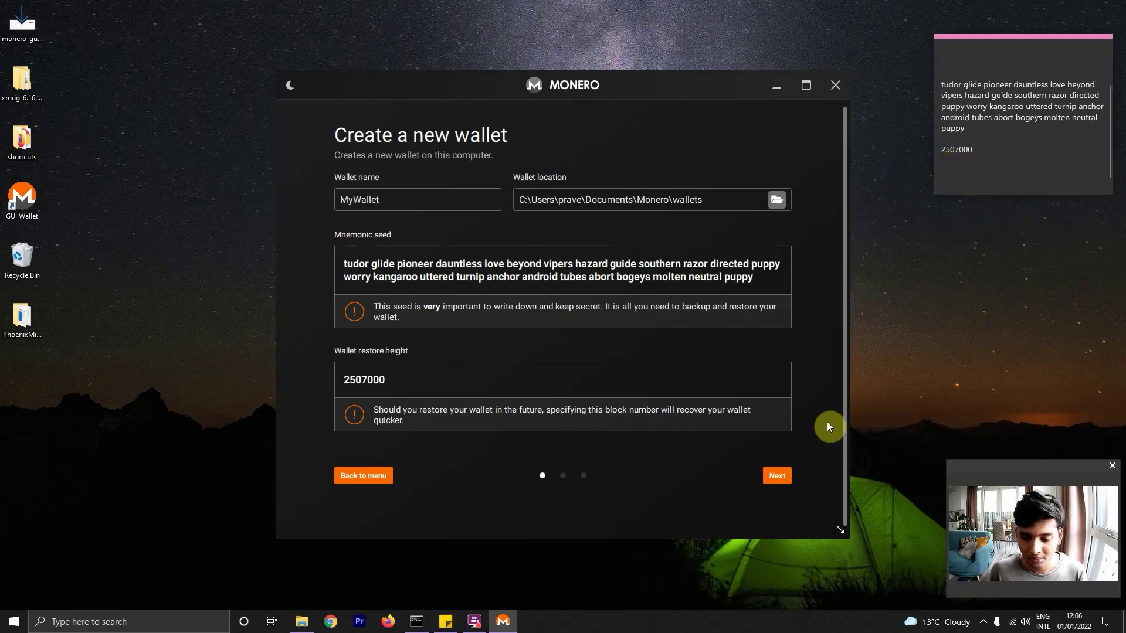
pyautogui.click(782, 479)
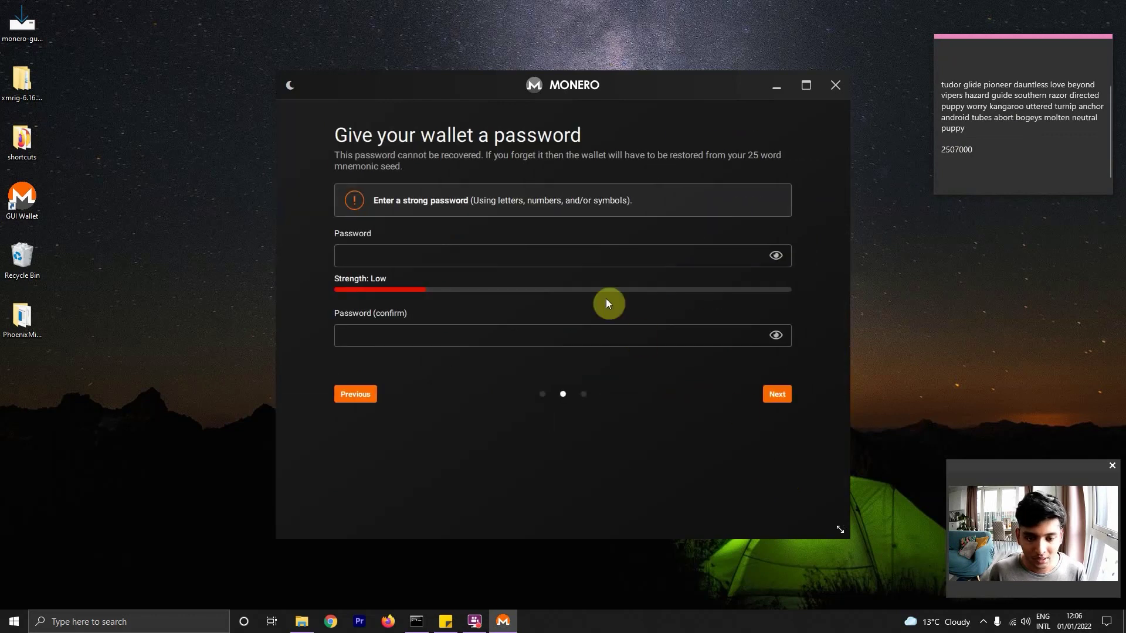
pyautogui.write('••••')
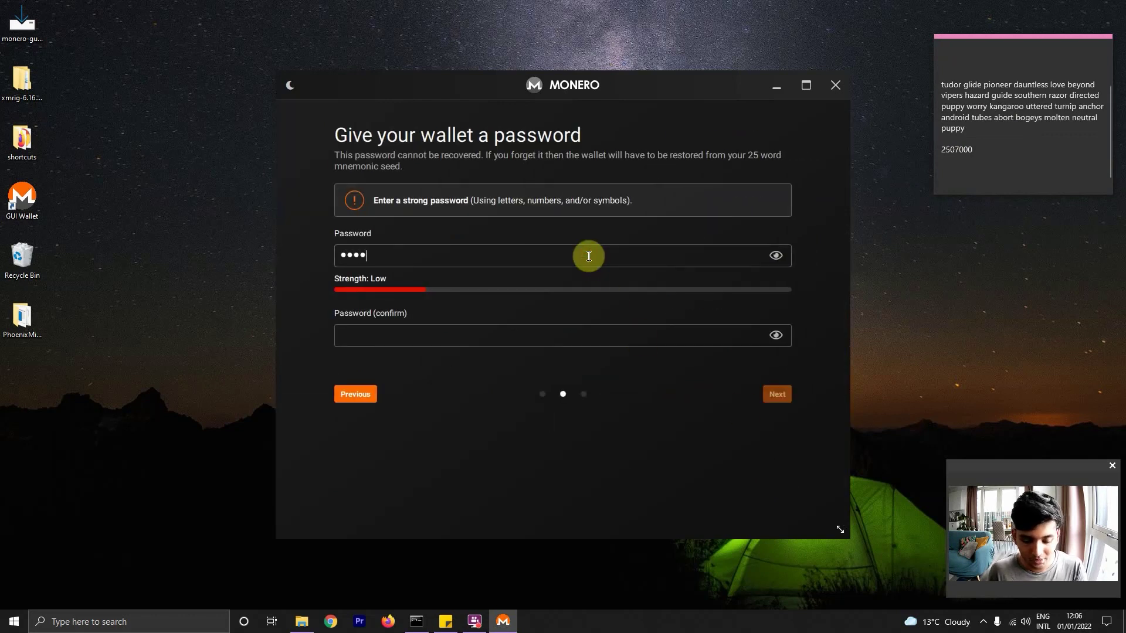
pyautogui.write('••')
pyautogui.click(504, 335)
pyautogui.write('•')
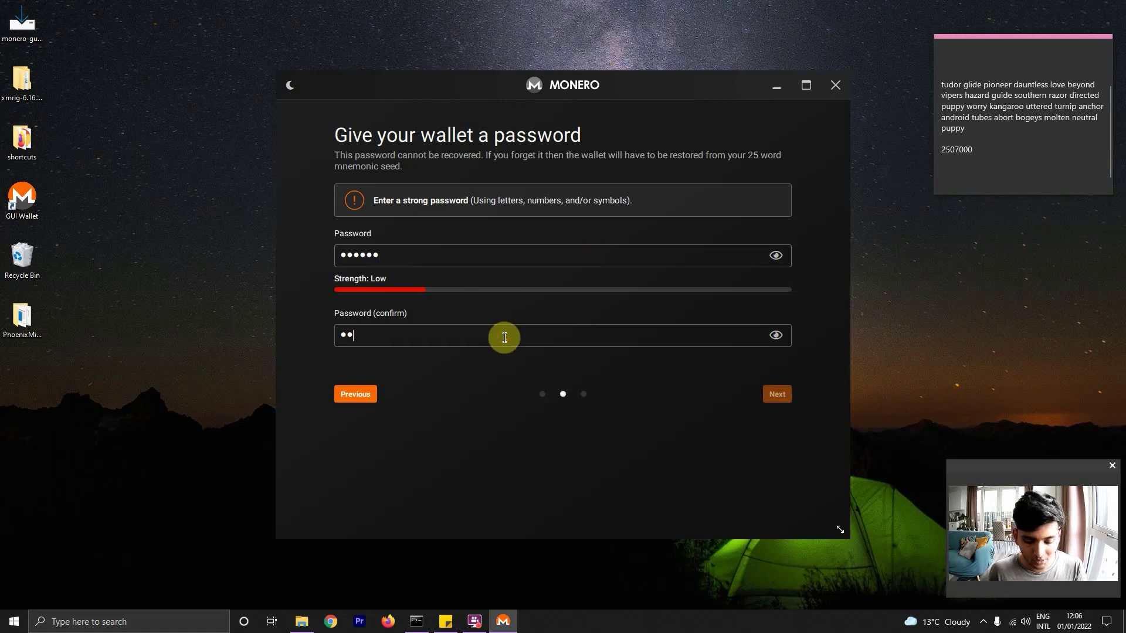
pyautogui.write('•••••')
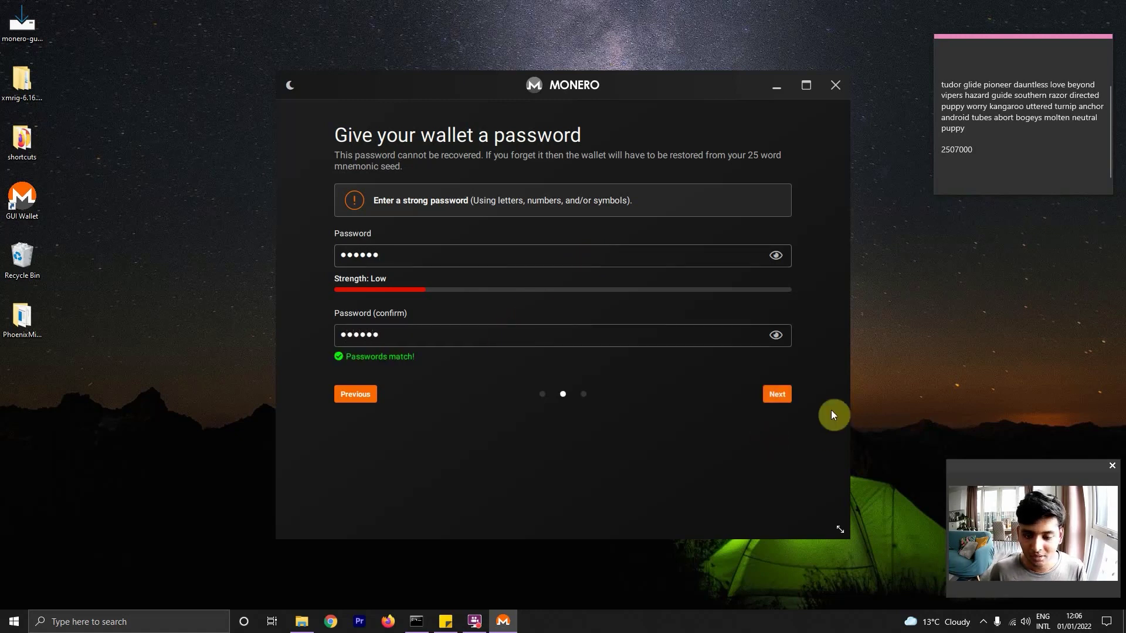
pyautogui.click(785, 397)
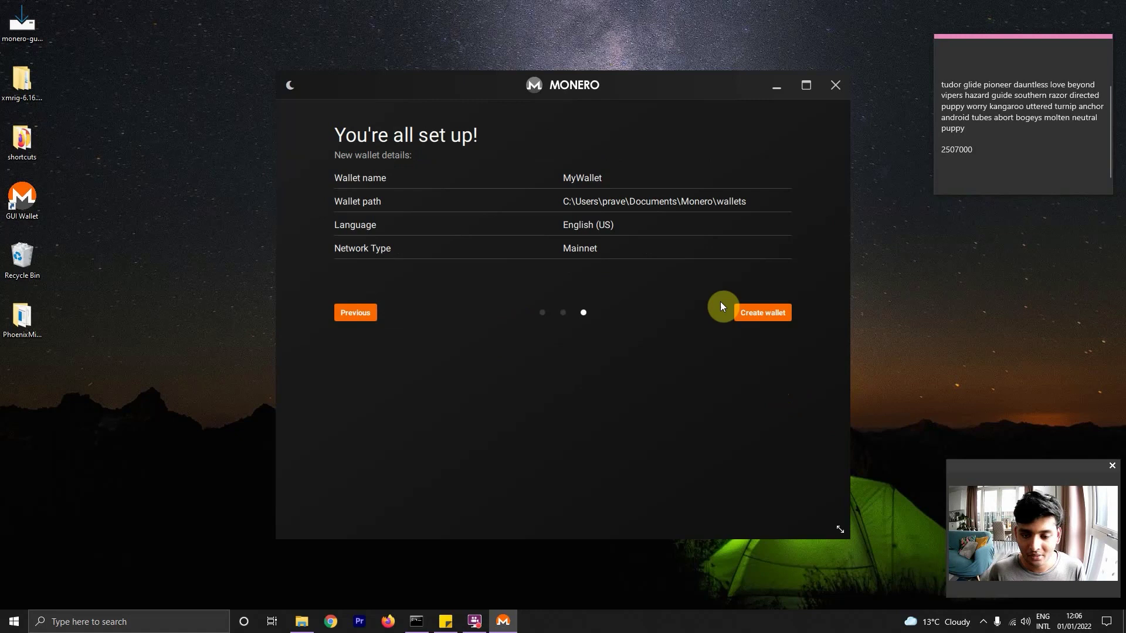
# Step: Create the wallet and unlock MyWallet by entering the wallet password
pyautogui.click(761, 320)
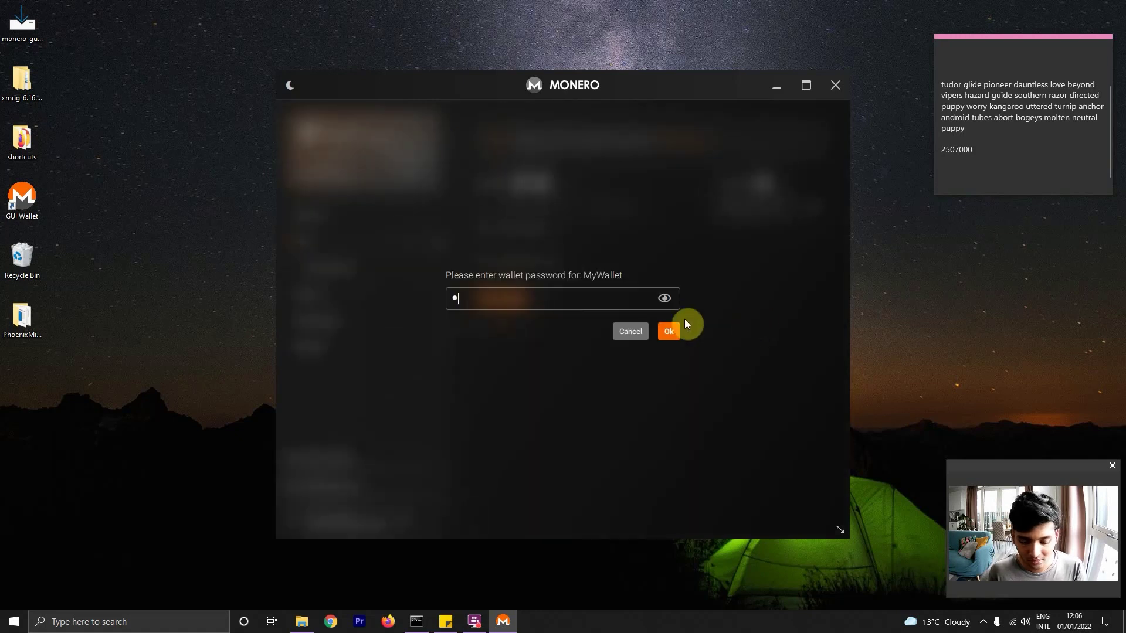
pyautogui.write('••••••')
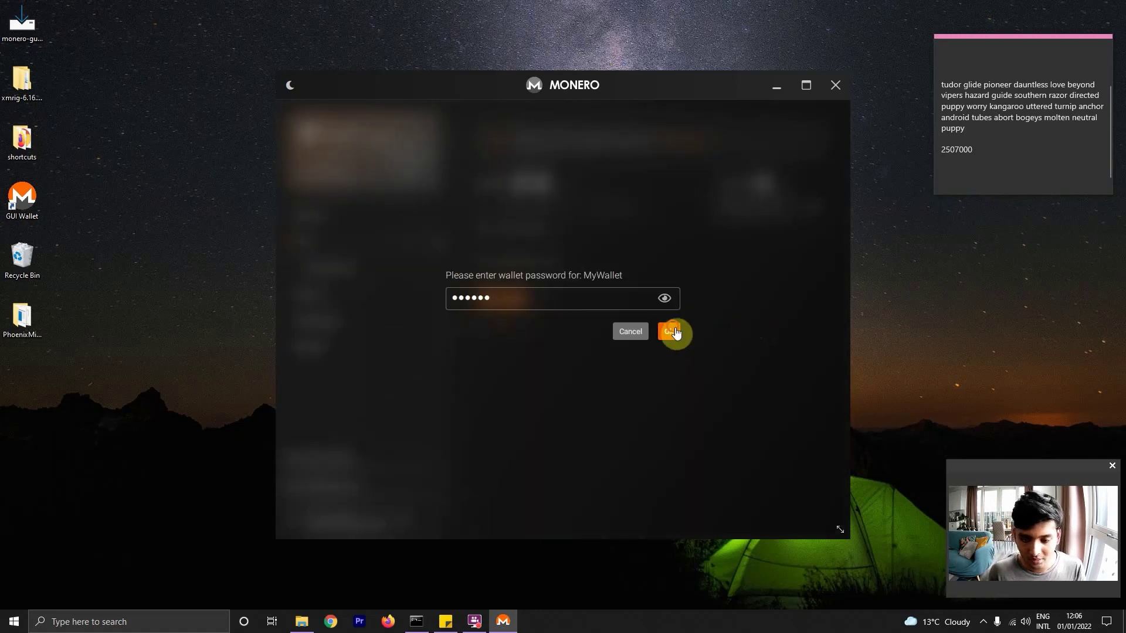
pyautogui.click(674, 330)
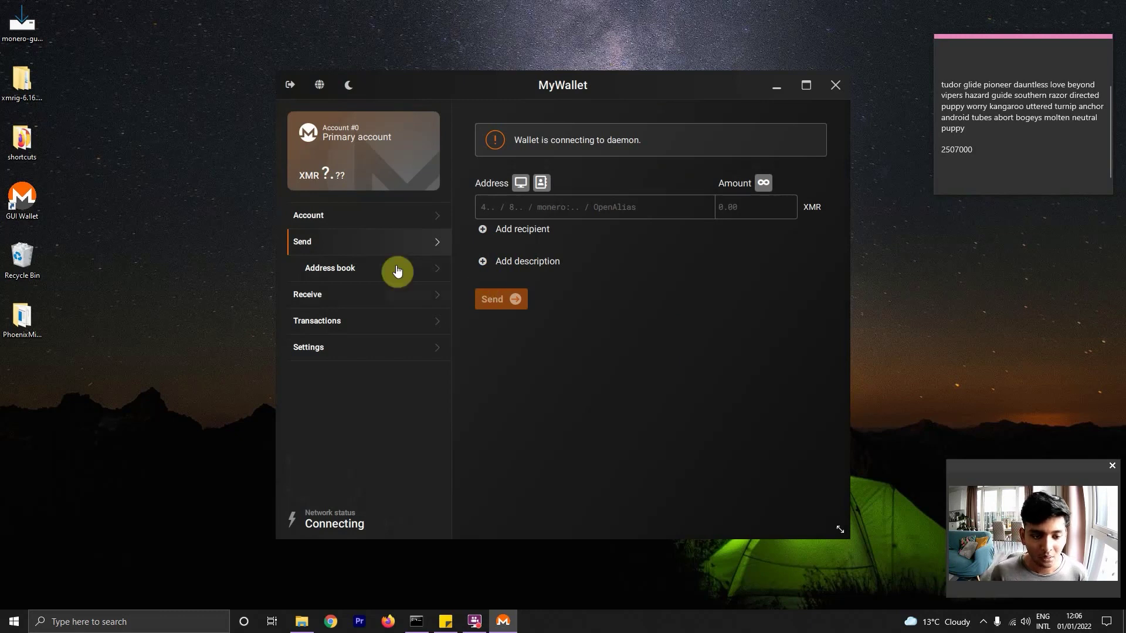
# Step: Copy the wallet's primary receiving address to the clipboard and minimize the wallet window
pyautogui.click(331, 295)
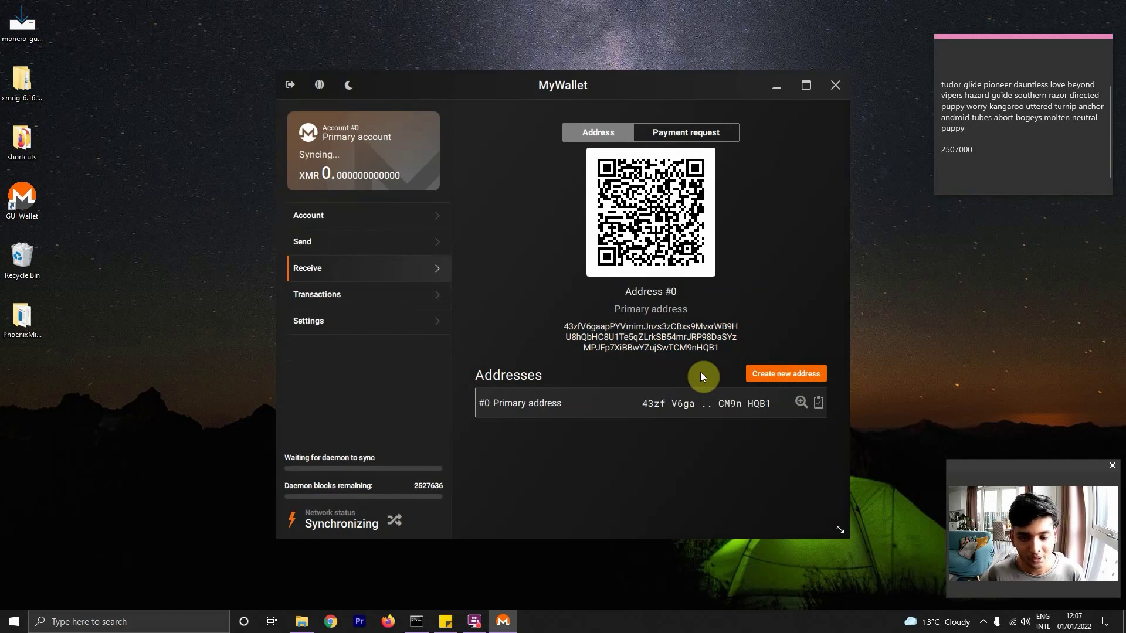
pyautogui.click(674, 350)
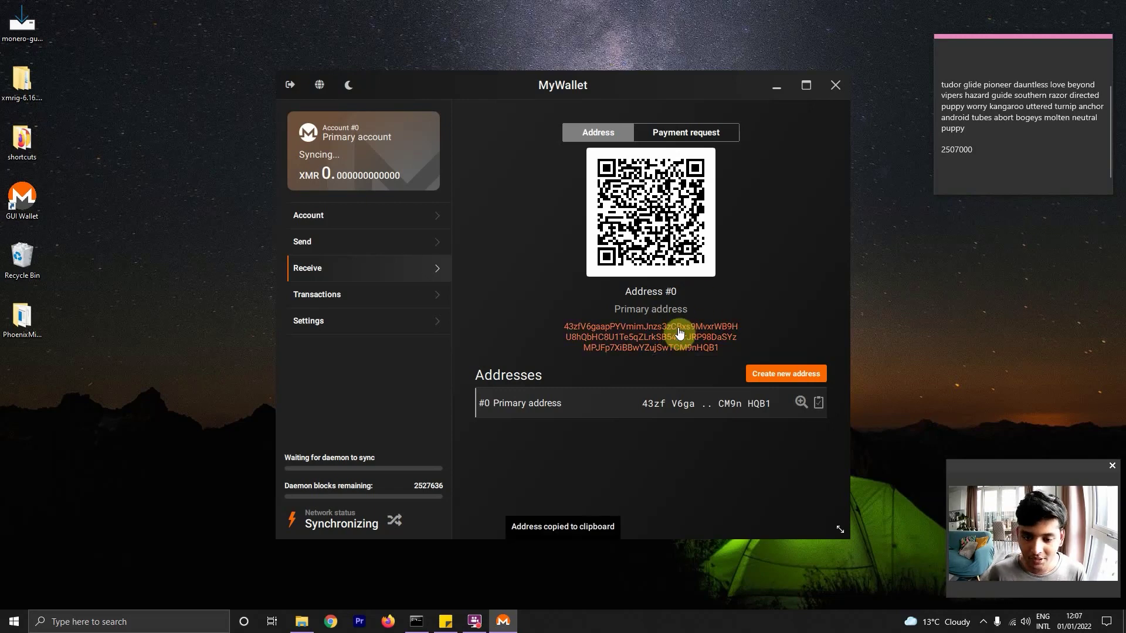
pyautogui.click(776, 86)
# Step: Highlight the "Mining software" item in the sticky note's bulleted list
pyautogui.scroll(1, 975, 119)
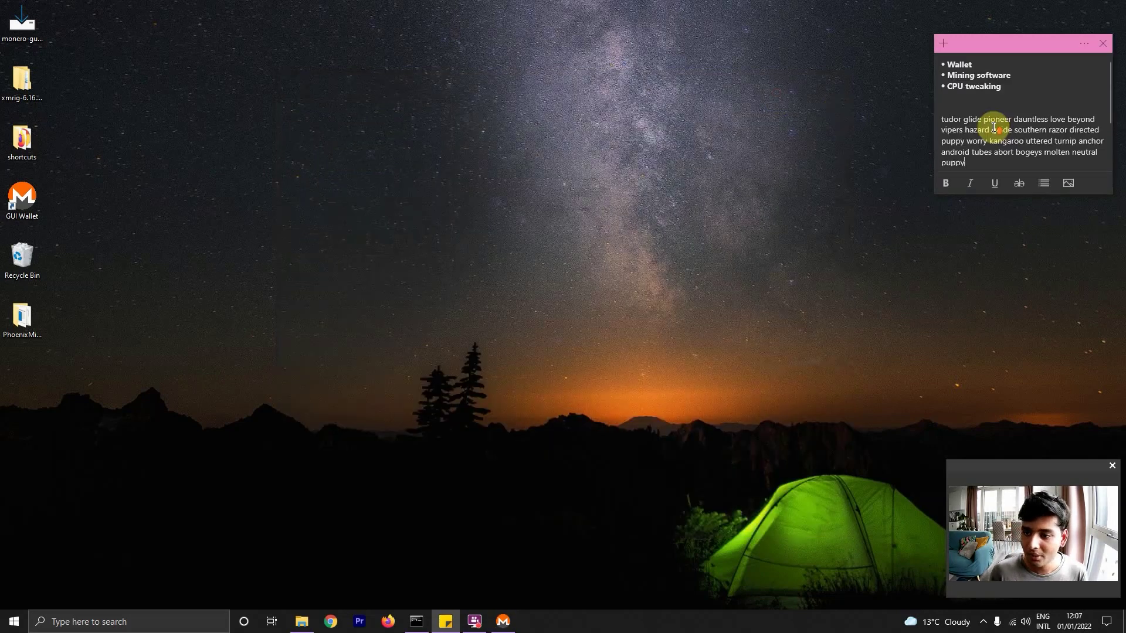
pyautogui.tripleClick(980, 78)
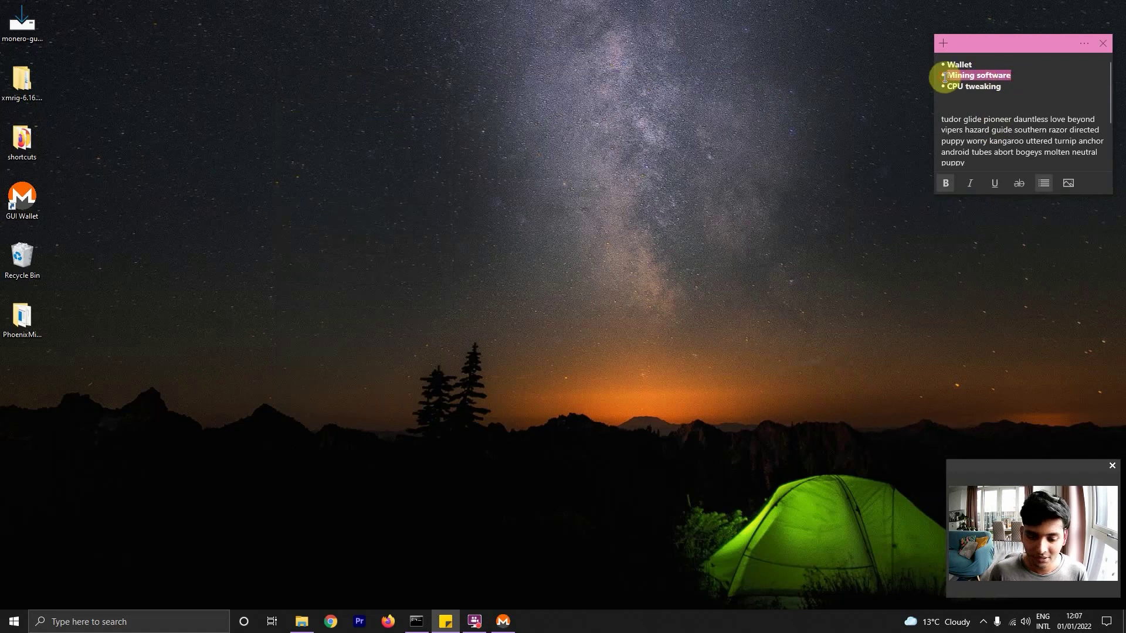
# Step: Switch to Firefox, search the web for xmrig, and open the download page of the official XMRig site
pyautogui.click(390, 623)
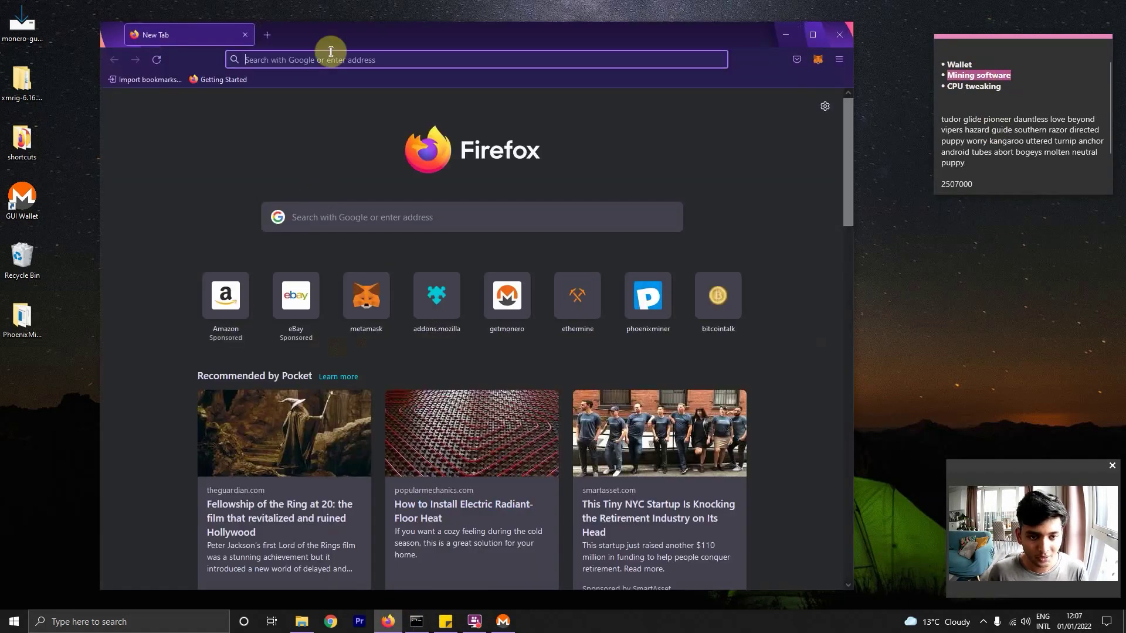
pyautogui.click(327, 54)
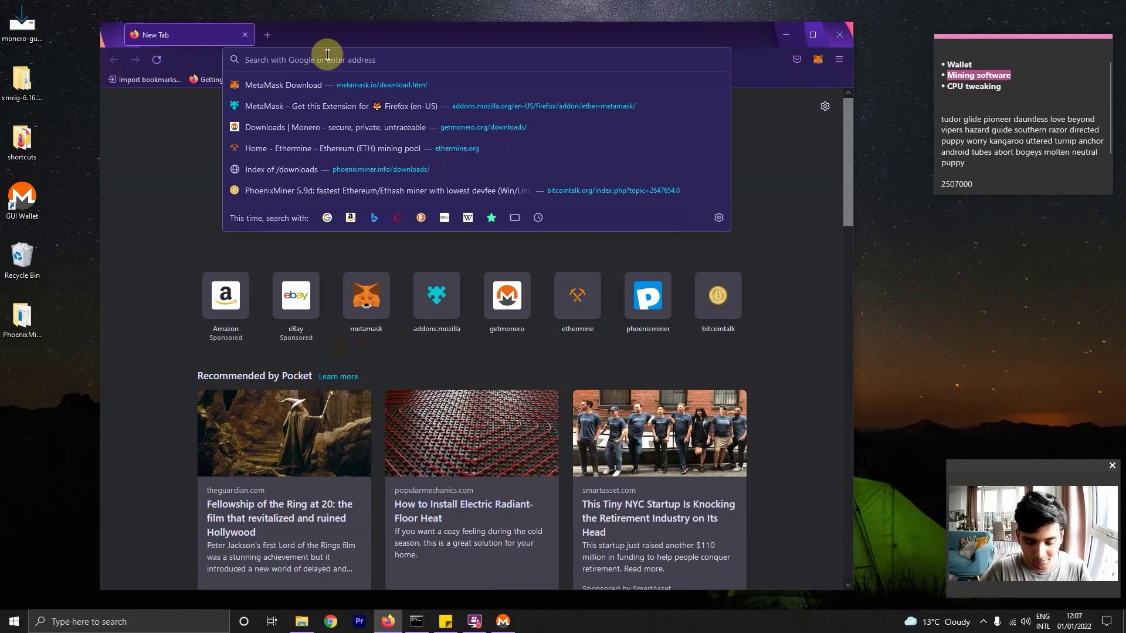
pyautogui.write('xm')
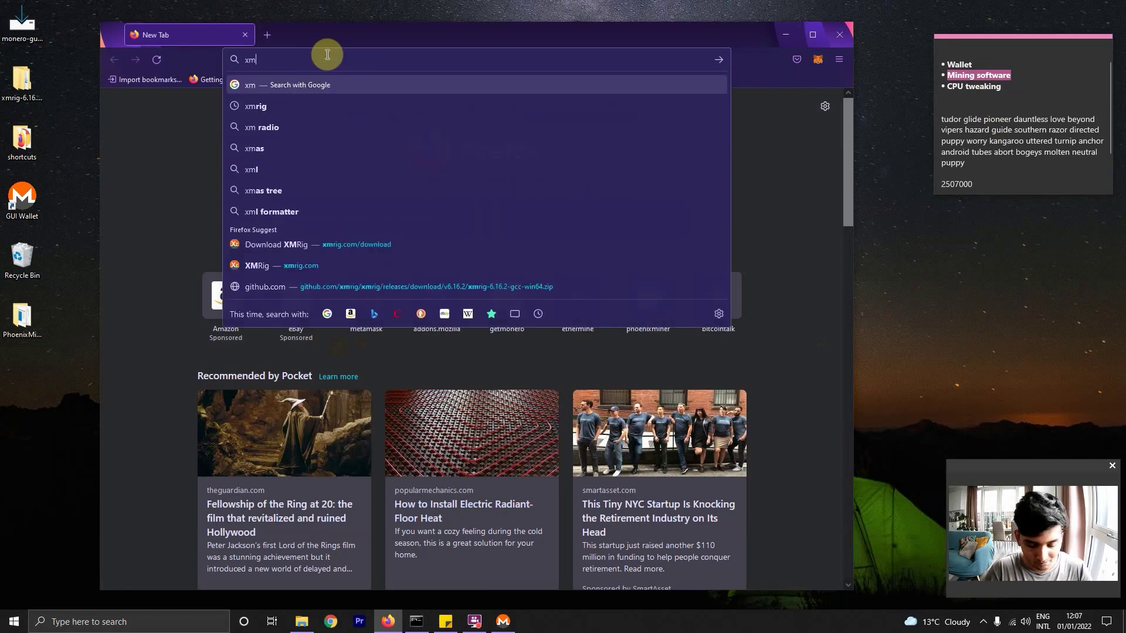
pyautogui.write('rig')
pyautogui.press('Return')
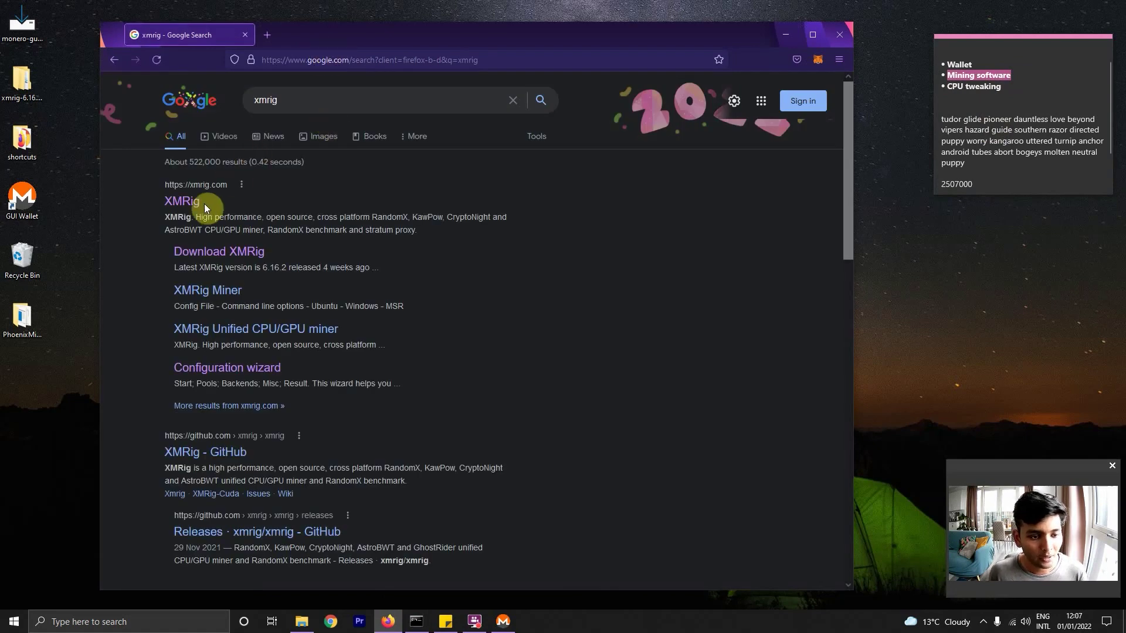
pyautogui.click(192, 205)
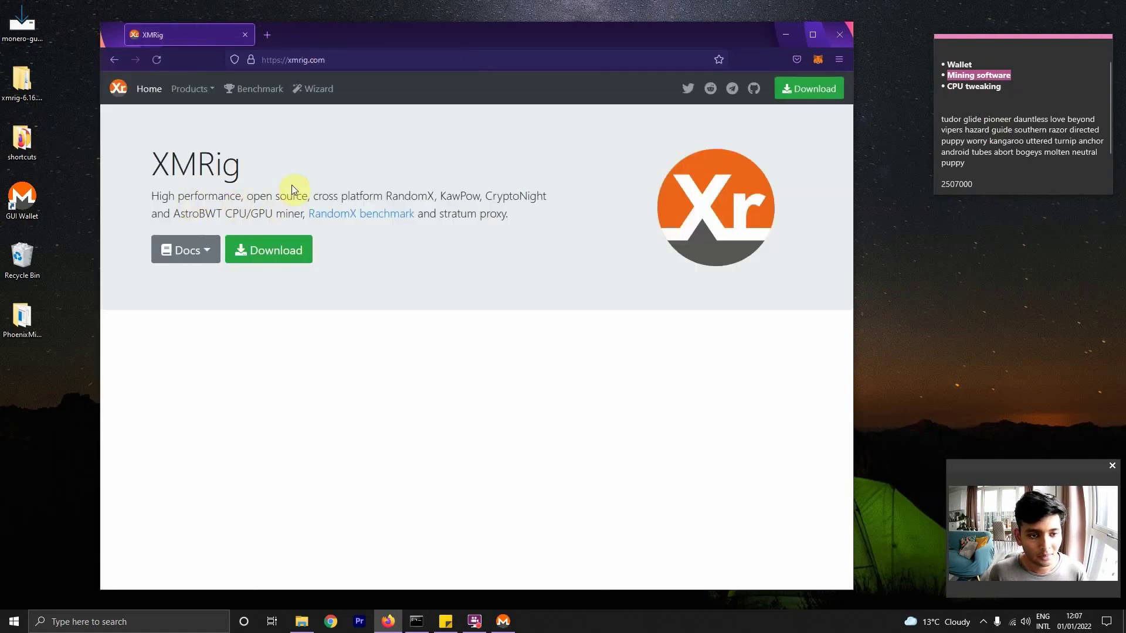
pyautogui.click(281, 250)
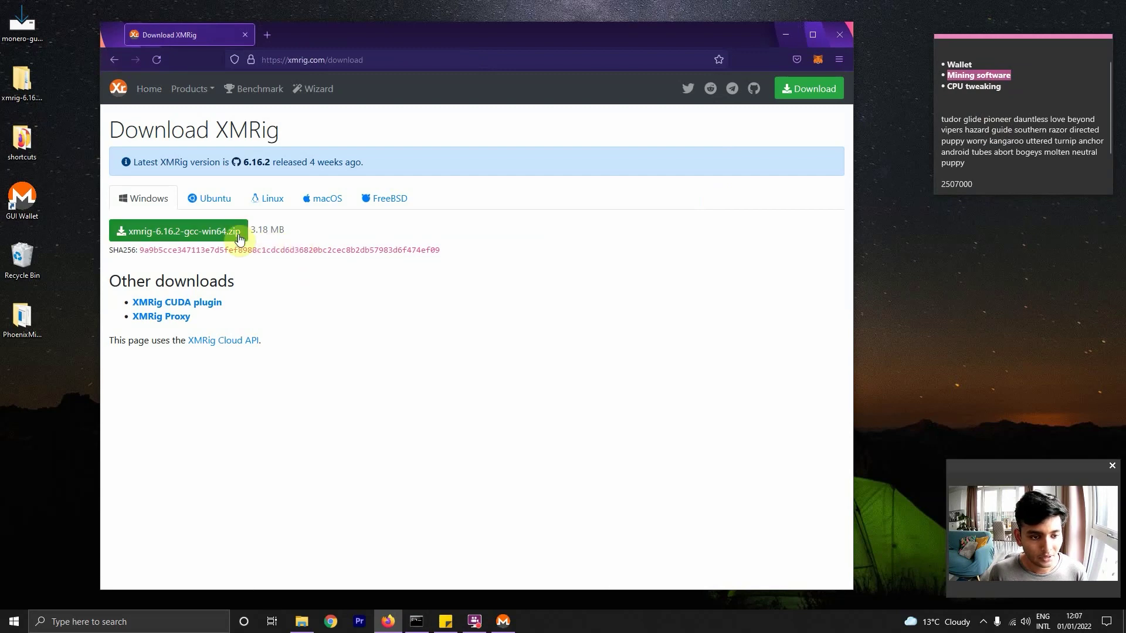
# Step: Download the Windows package xmrig-6.16.2-gcc-win64.zip, acknowledging the antivirus warning and choosing to save the file
pyautogui.click(185, 234)
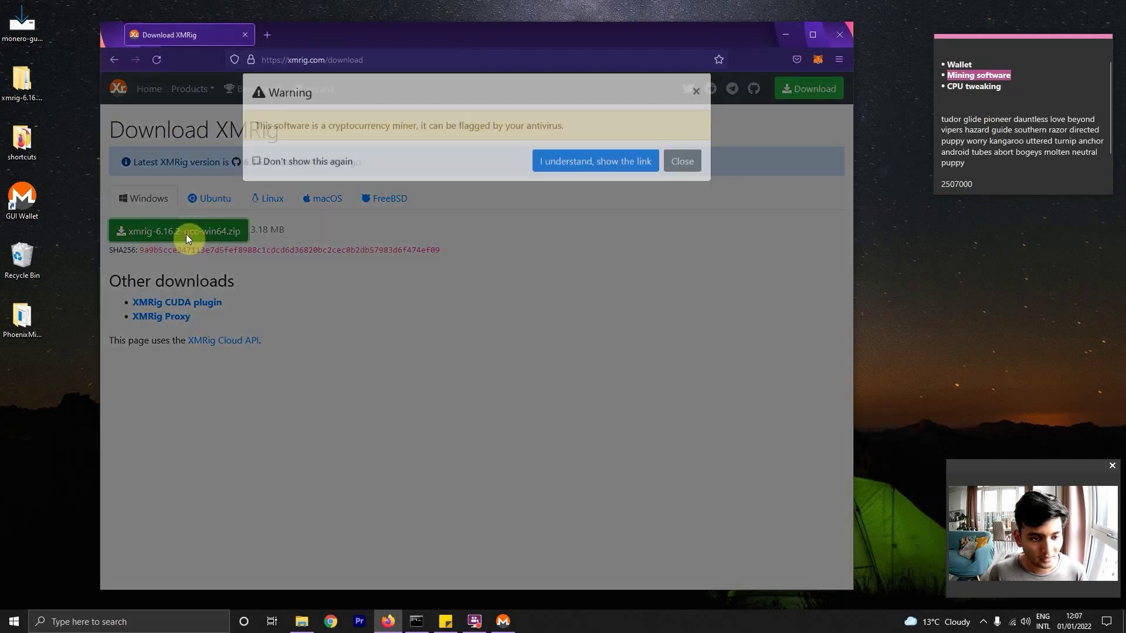
pyautogui.click(601, 176)
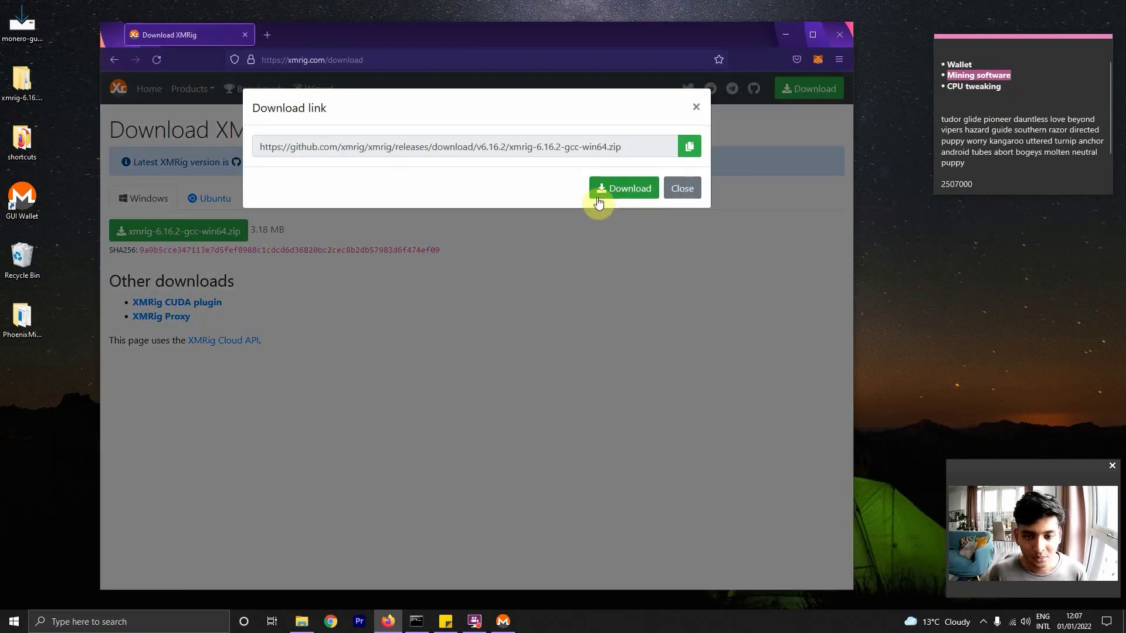
pyautogui.click(622, 195)
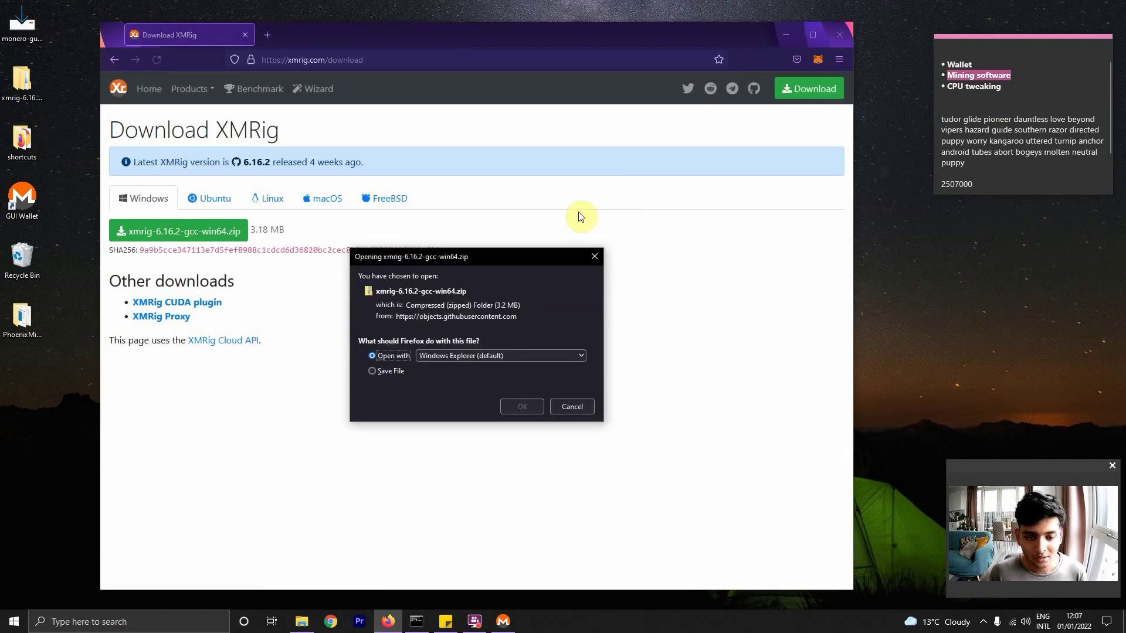
pyautogui.click(390, 372)
pyautogui.click(519, 408)
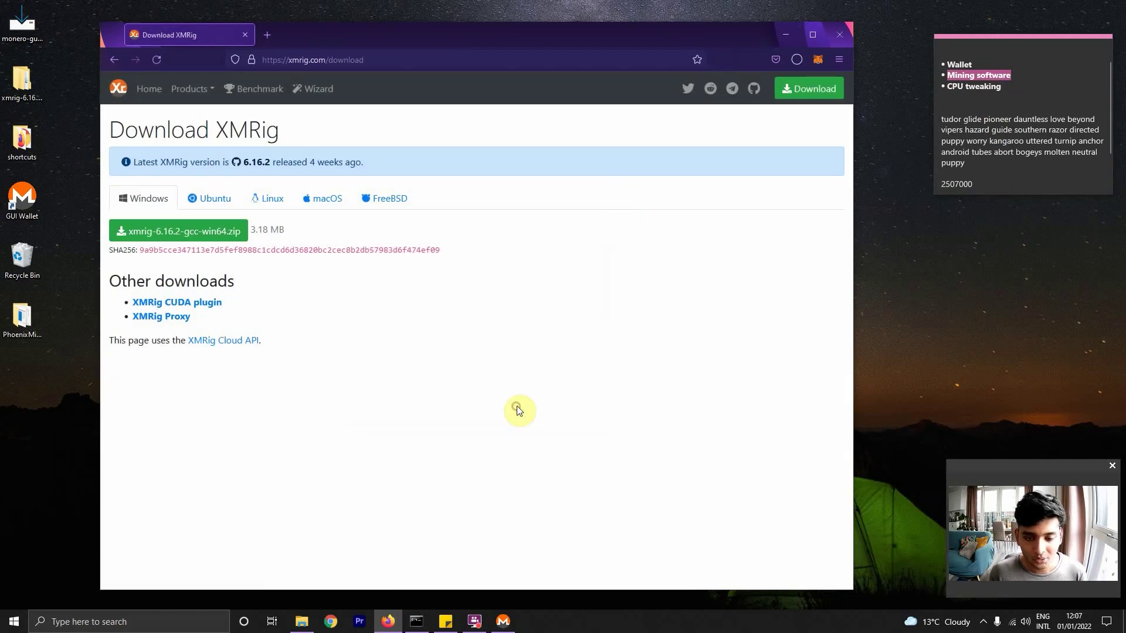
# Step: Allow the blocked xmrig-6.16.2-gcc-win64.zip download from its download details
pyautogui.click(795, 58)
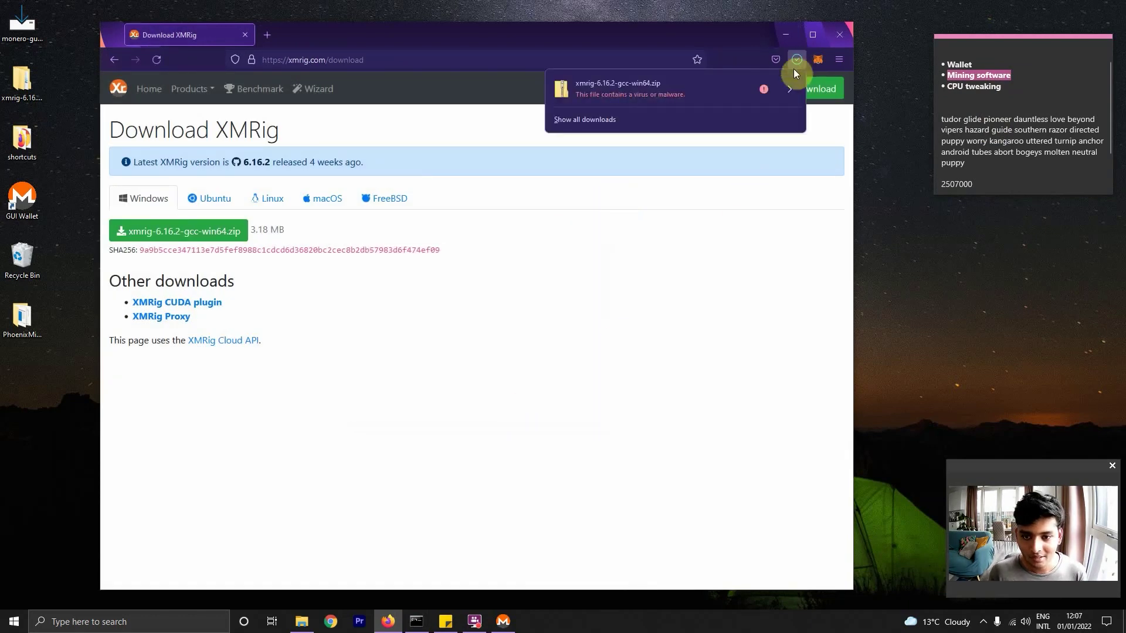
pyautogui.click(789, 89)
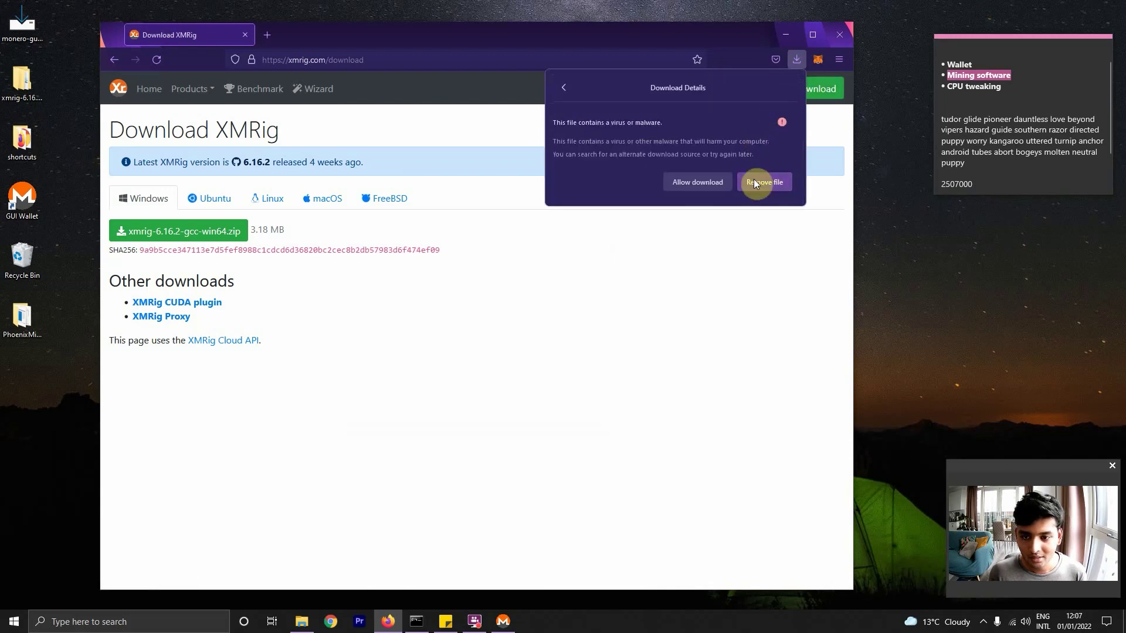
pyautogui.click(705, 184)
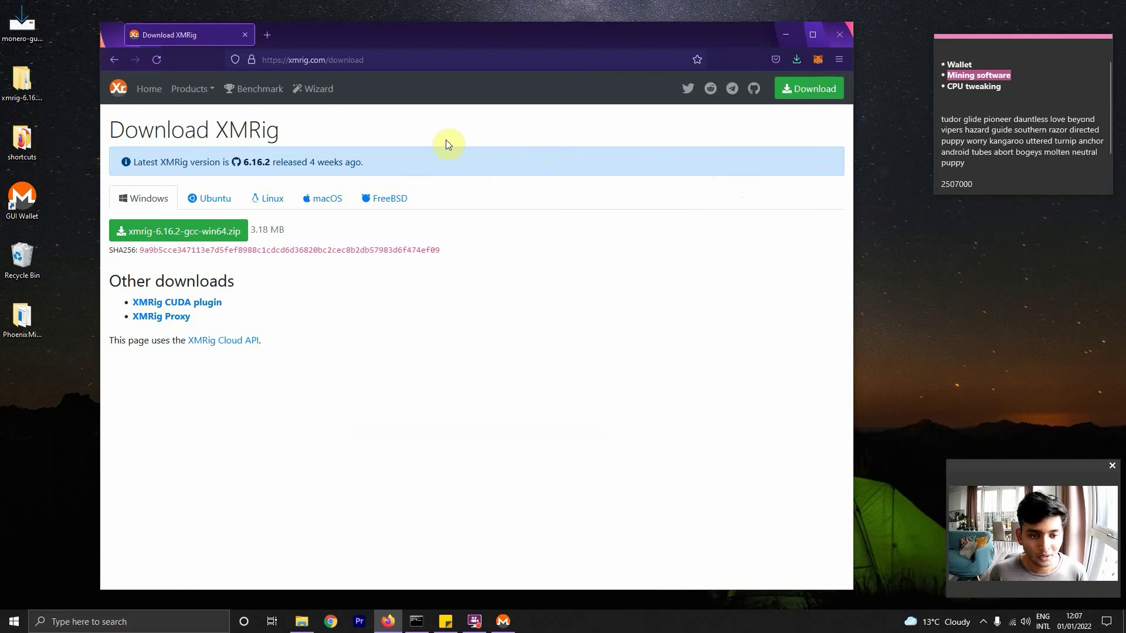
# Step: Minimize Firefox, view the files in the xmrig-6.16.2 folder inside the extracted desktop folder, and close the window
pyautogui.click(786, 37)
pyautogui.click(30, 88)
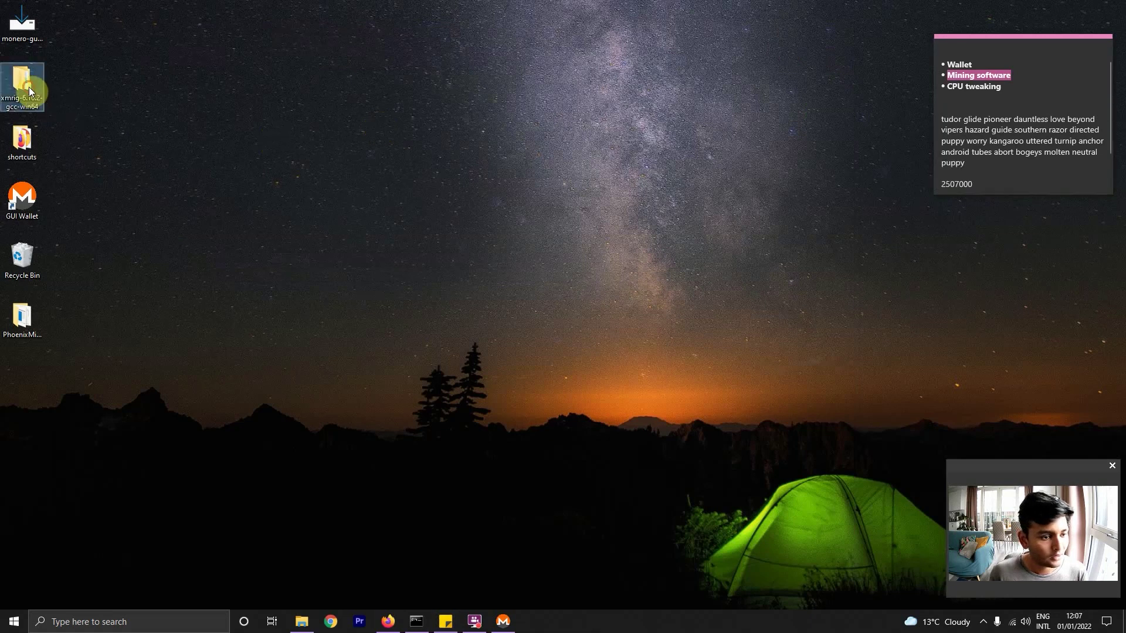
pyautogui.doubleClick(29, 85)
pyautogui.doubleClick(382, 201)
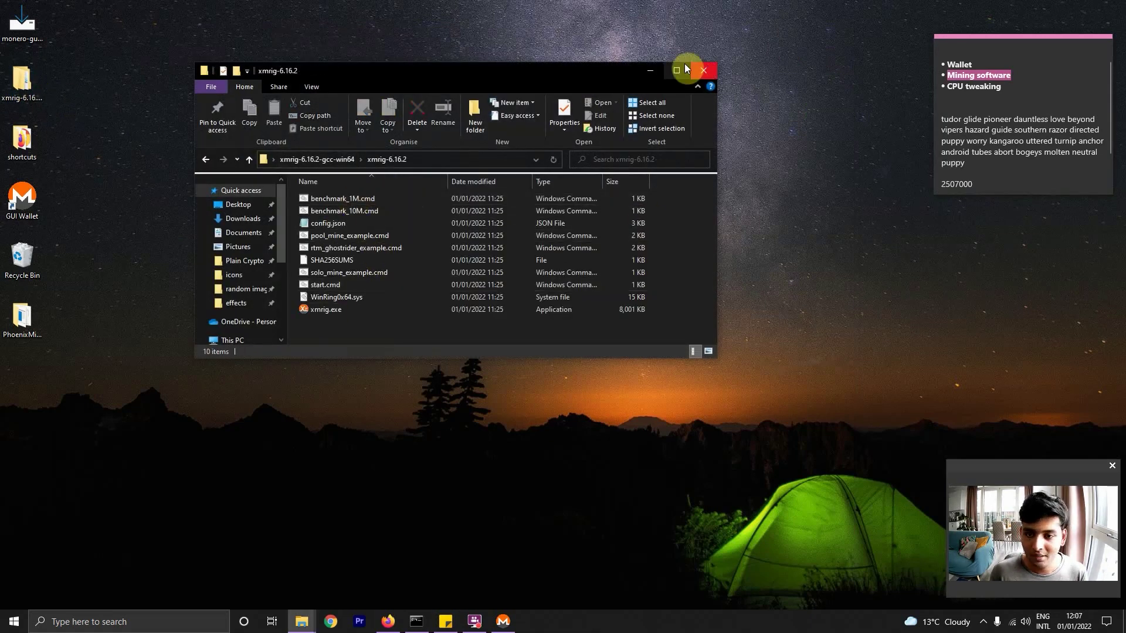
pyautogui.click(706, 69)
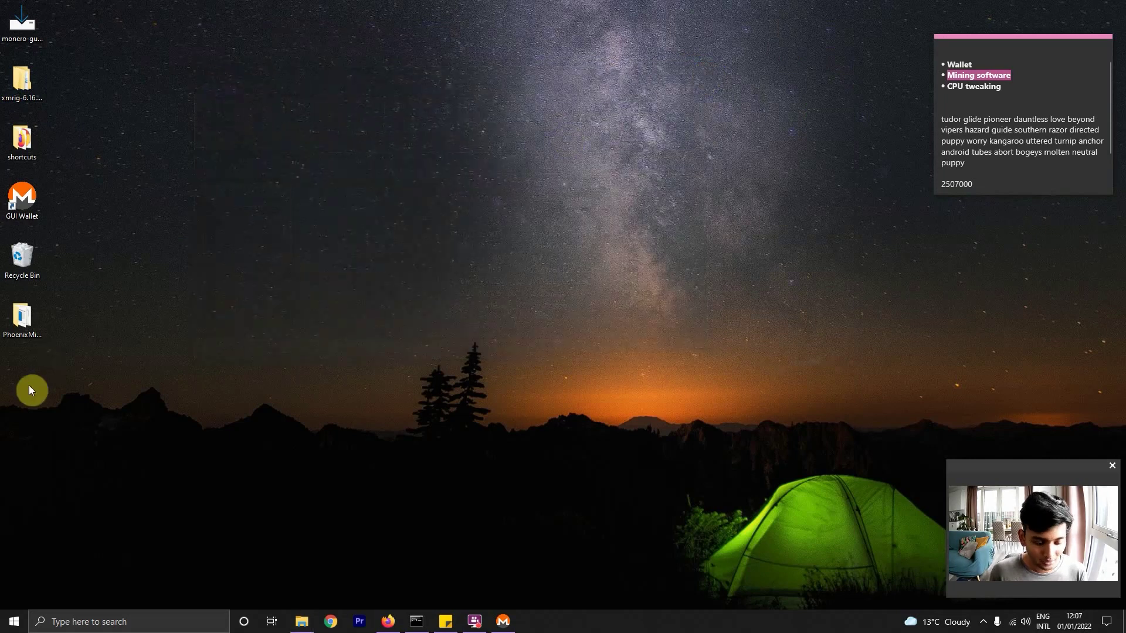
# Step: Launch Command Prompt as administrator and move its window toward the middle of the desktop
pyautogui.press('super')
pyautogui.write('cmd')
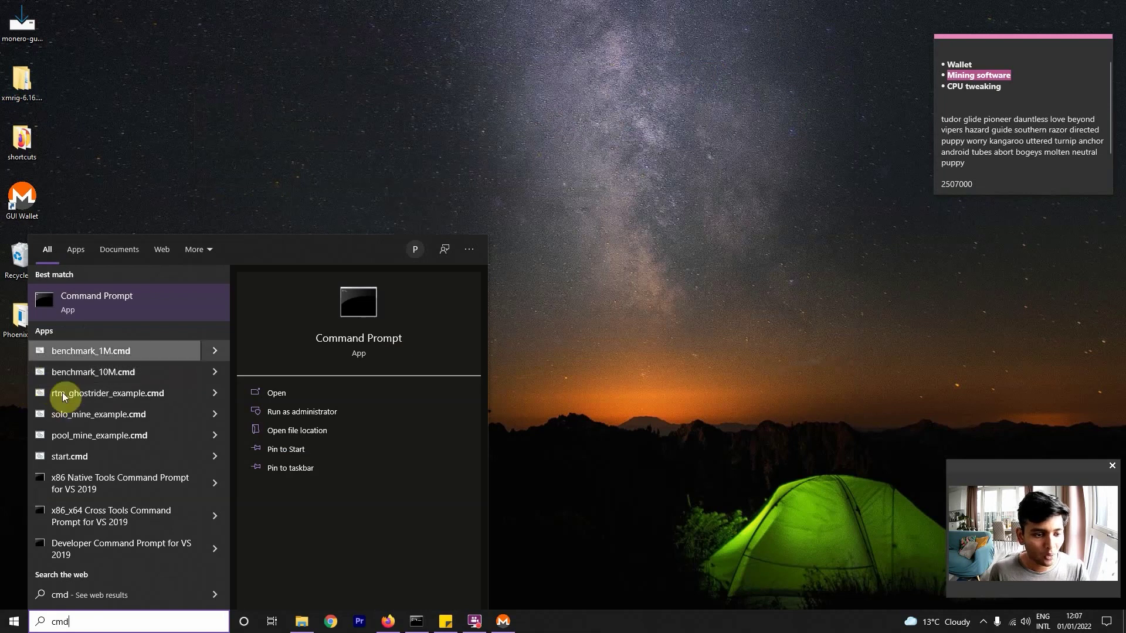
pyautogui.click(297, 410)
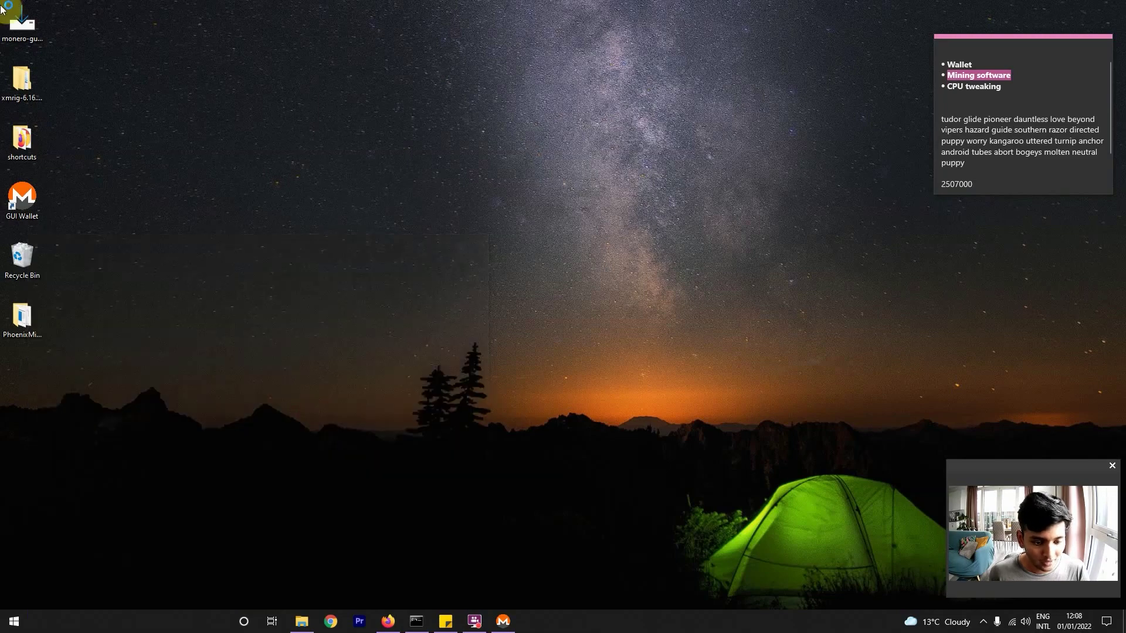
pyautogui.moveTo(328, 66); pyautogui.dragTo(434, 75)
# Step: Change the Command Prompt's working directory from C:\windows\system32 up two levels to the root of the C: drive
pyautogui.write('cd ')
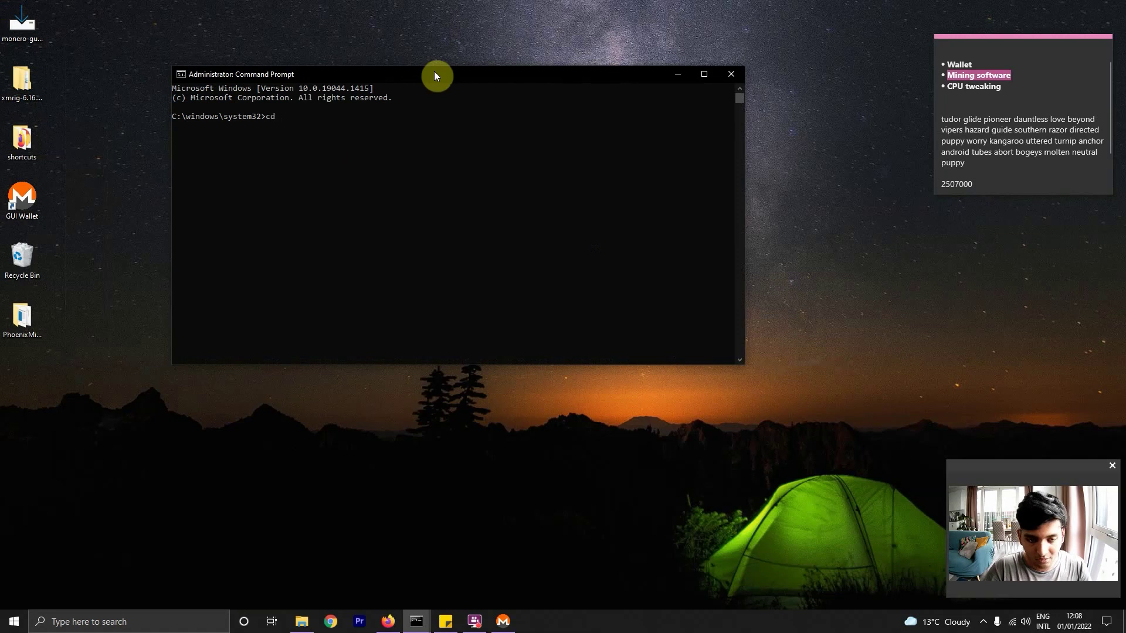
pyautogui.write('..')
pyautogui.press('Return')
pyautogui.write('cd')
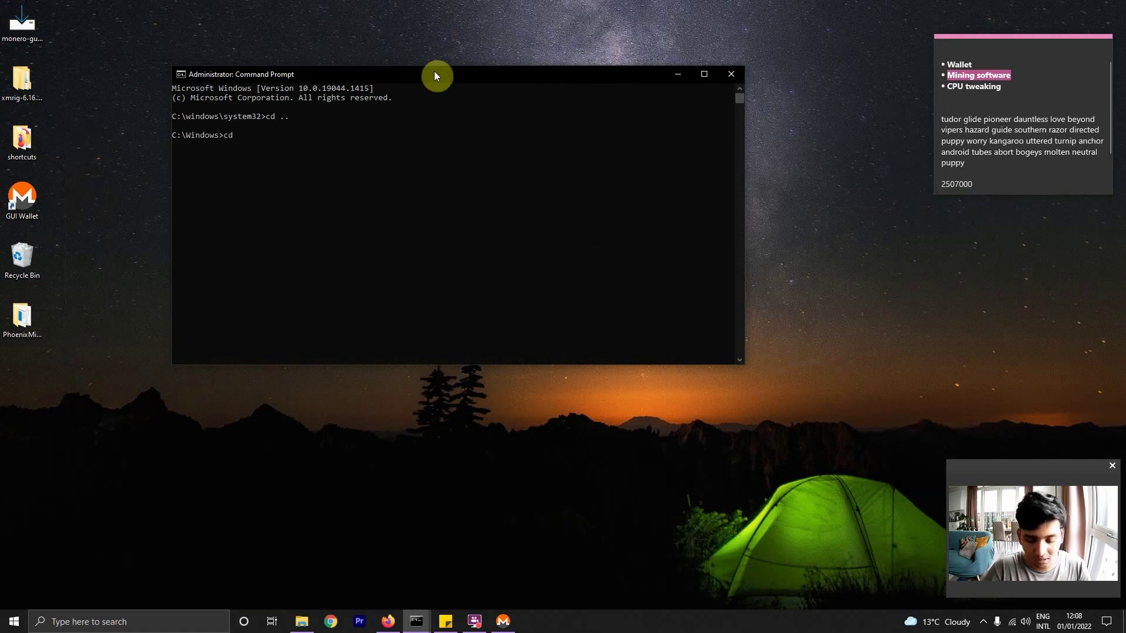
pyautogui.write(' ..')
pyautogui.press('Return')
# Step: Change directory into Users, the personal profile folder, and its Desktop folder
pyautogui.write('cd Users')
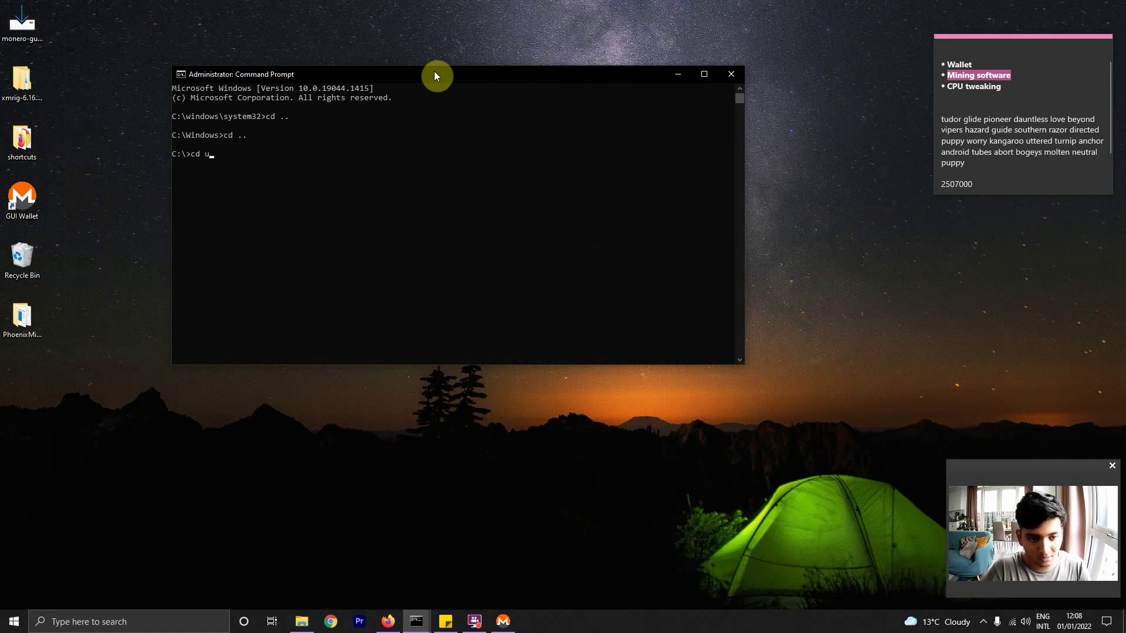
pyautogui.press('Return')
pyautogui.write('cd r')
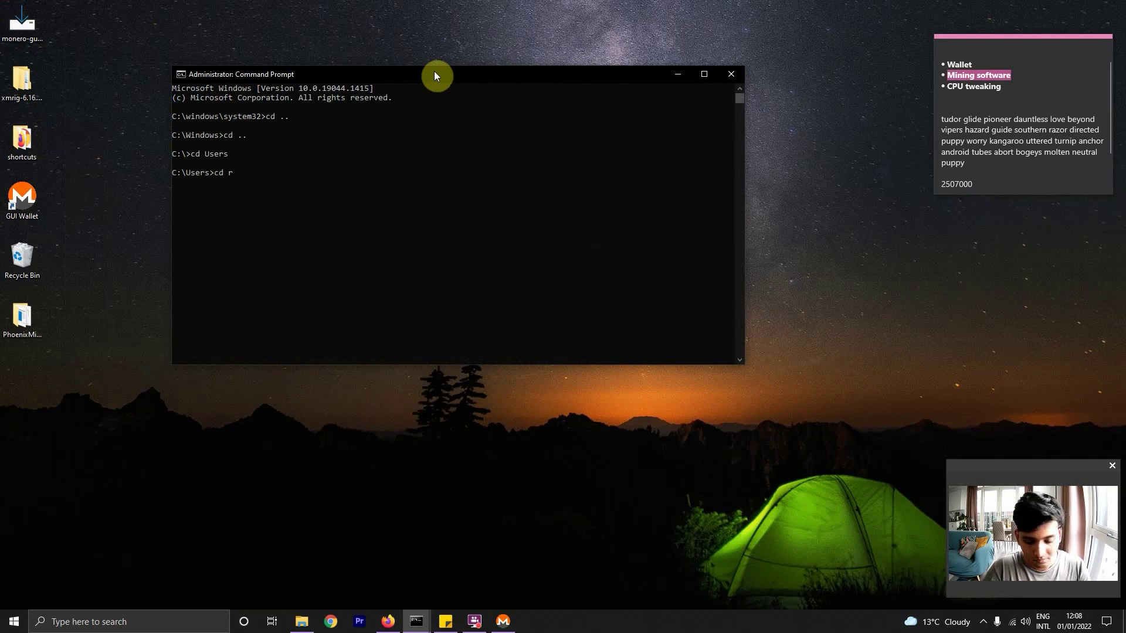
pyautogui.write('prave')
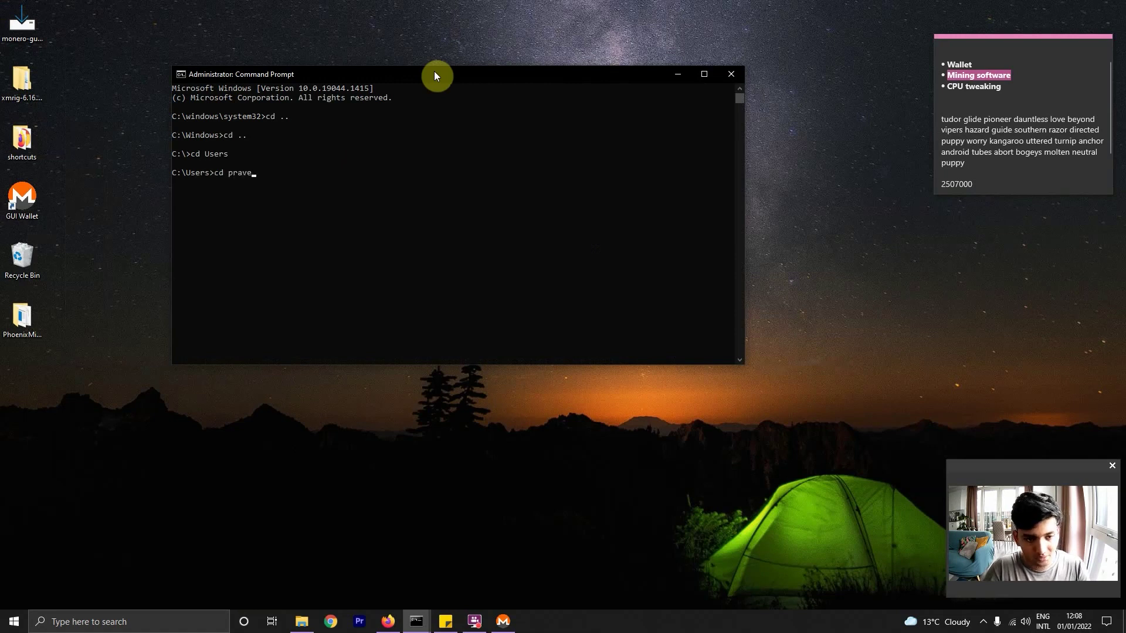
pyautogui.press('Return')
pyautogui.write('cd')
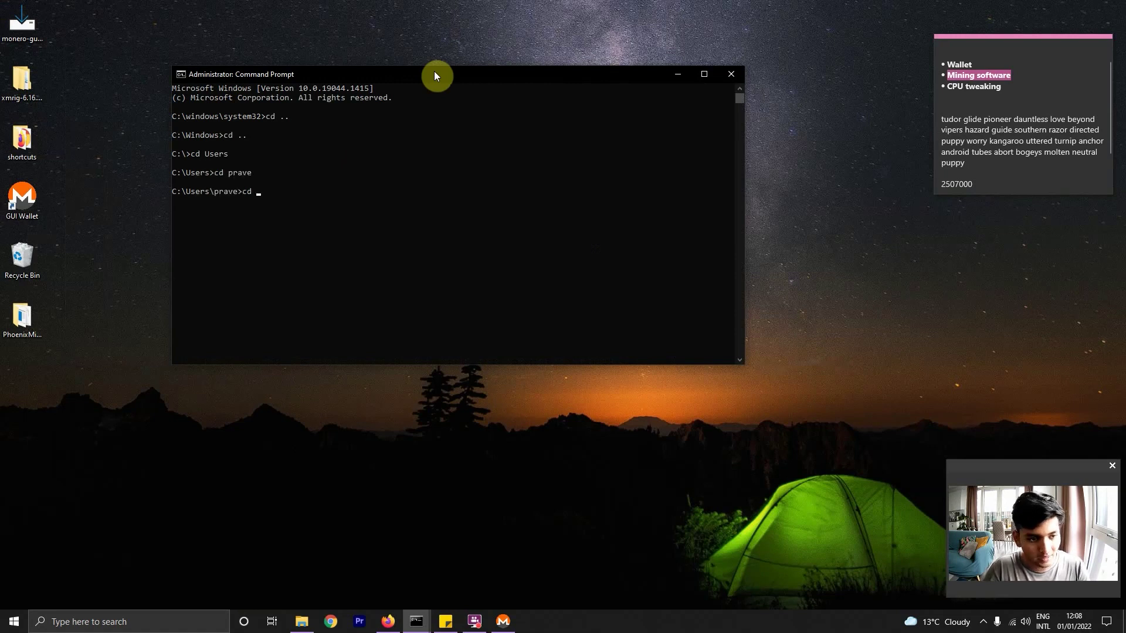
pyautogui.write(' Desktop')
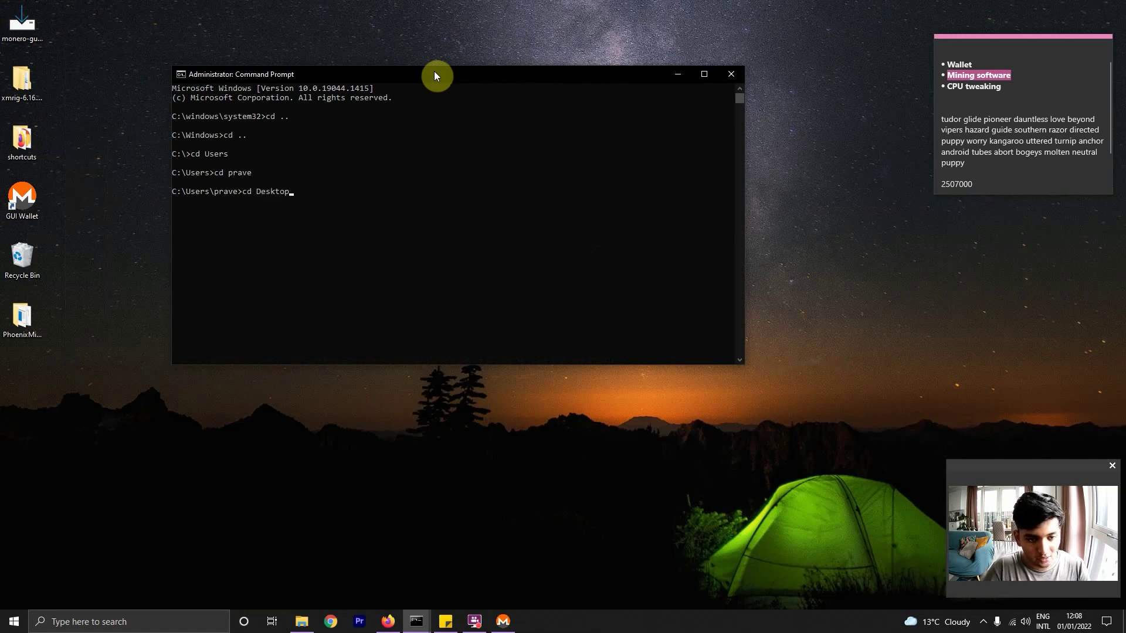
pyautogui.press('Return')
# Step: Change directory into the xmrig-6.16.2-gcc-win64 folder and its xmrig-6.16.2 subfolder
pyautogui.write('cd ')
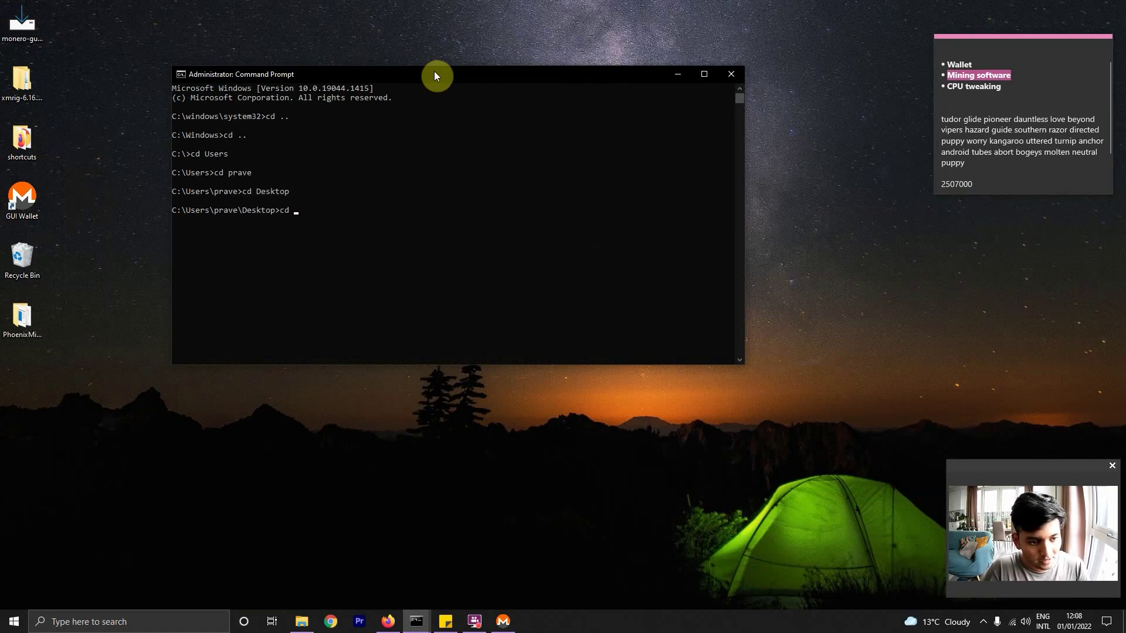
pyautogui.write('xmr')
pyautogui.press('Tab')
pyautogui.press('Return')
pyautogui.write('cd ')
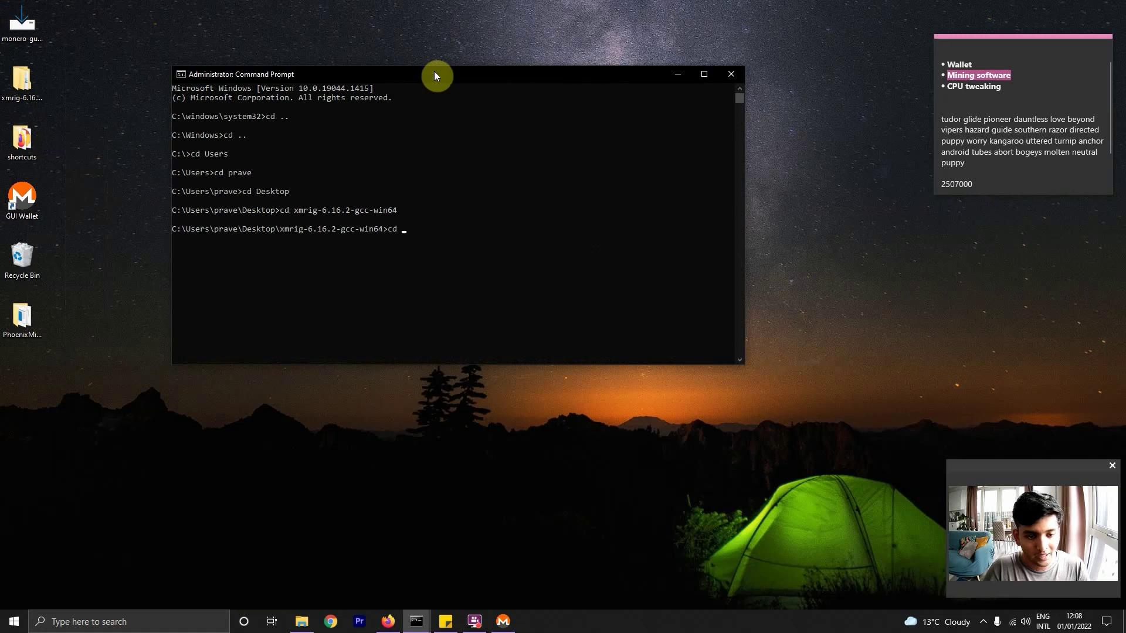
pyautogui.write('xmr')
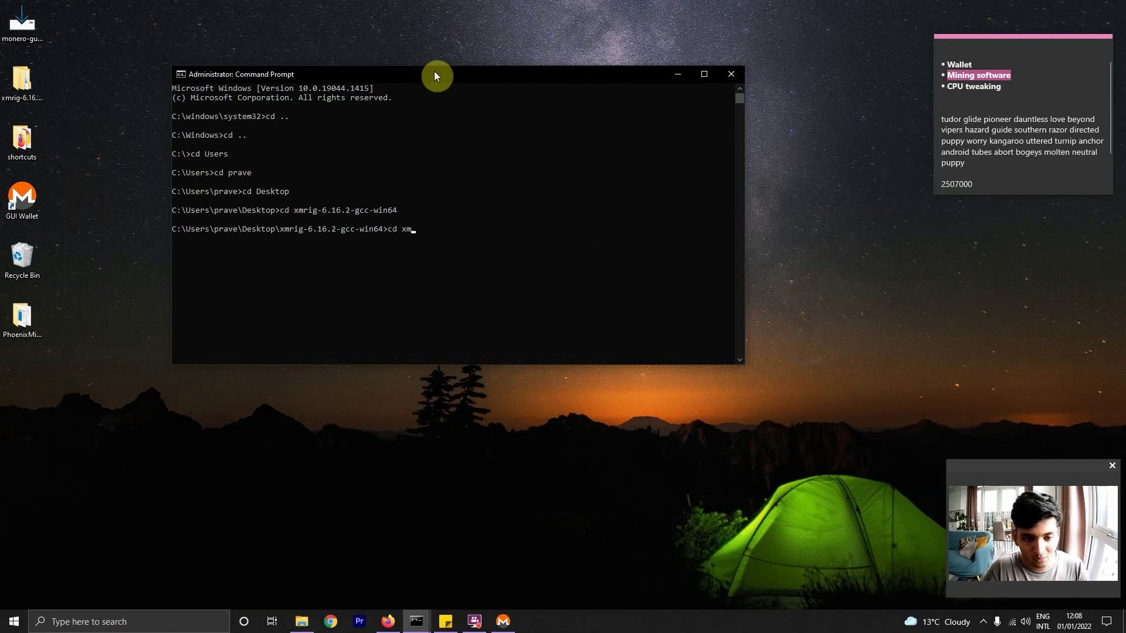
pyautogui.press('Tab')
pyautogui.press('Return')
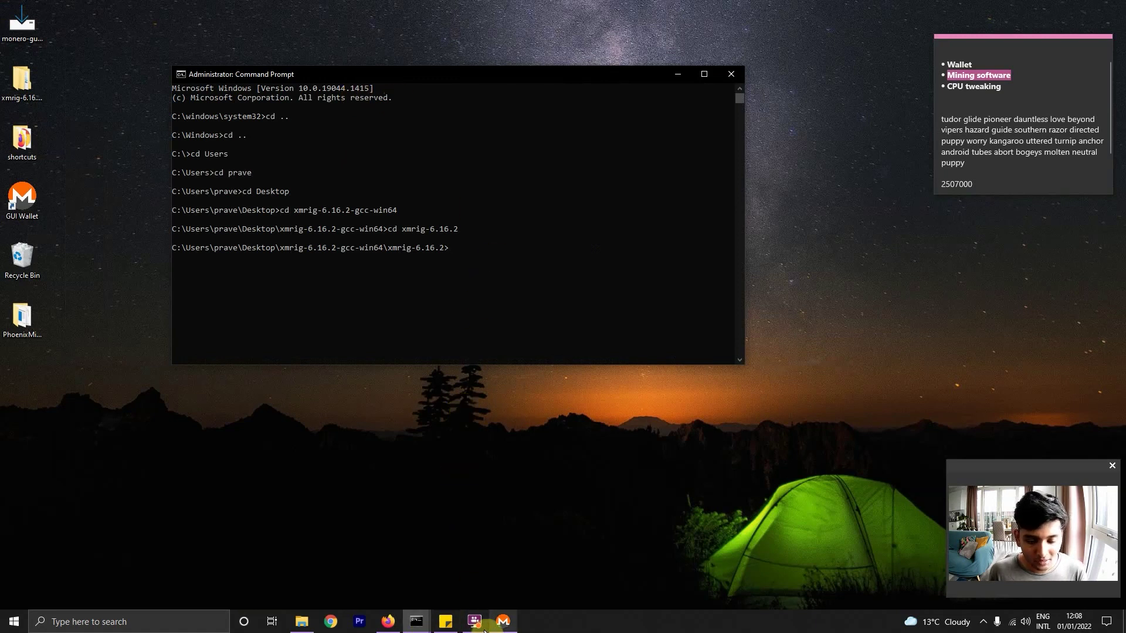
# Step: Switch to Firefox, start a new configuration in the XMRig wizard, and choose minexmr.com as the pool to add
pyautogui.click(503, 621)
pyautogui.click(388, 621)
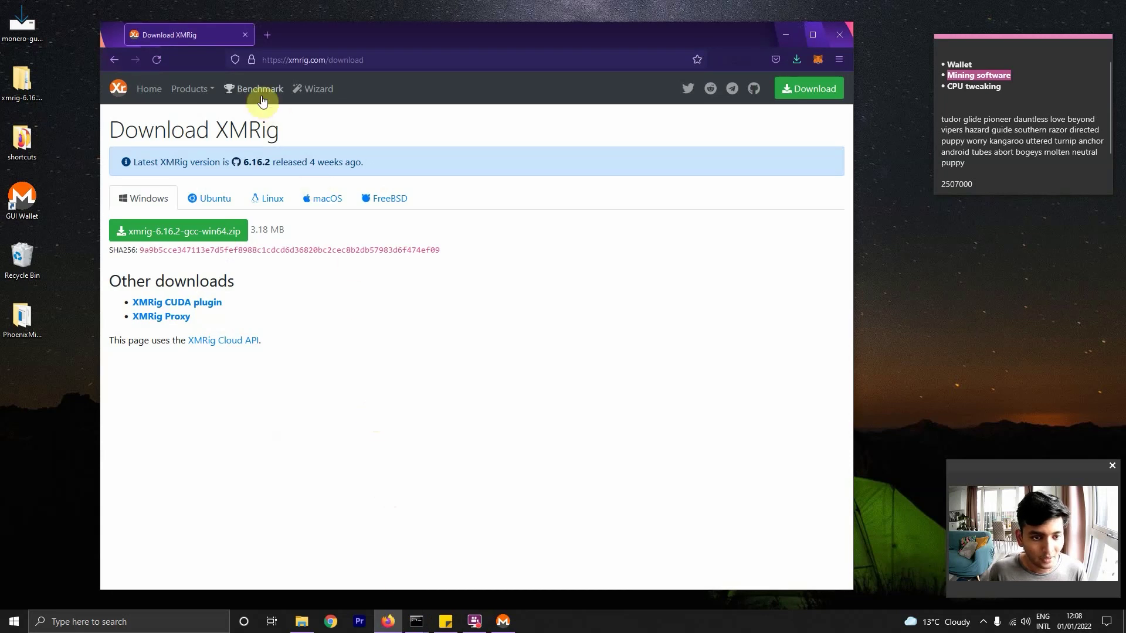
pyautogui.click(314, 94)
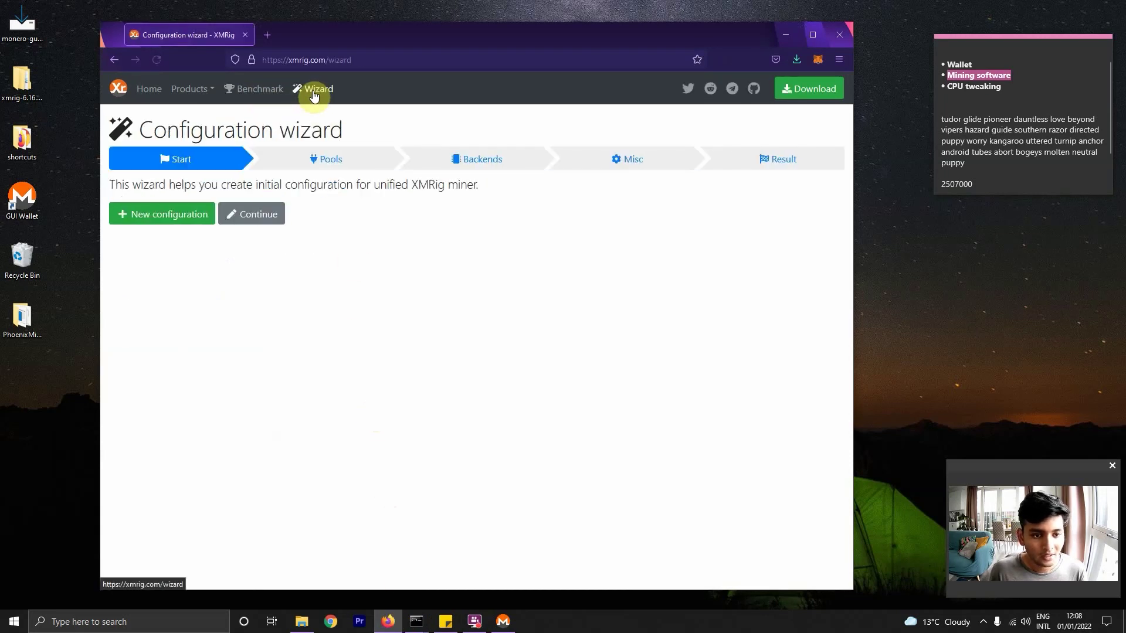
pyautogui.click(192, 218)
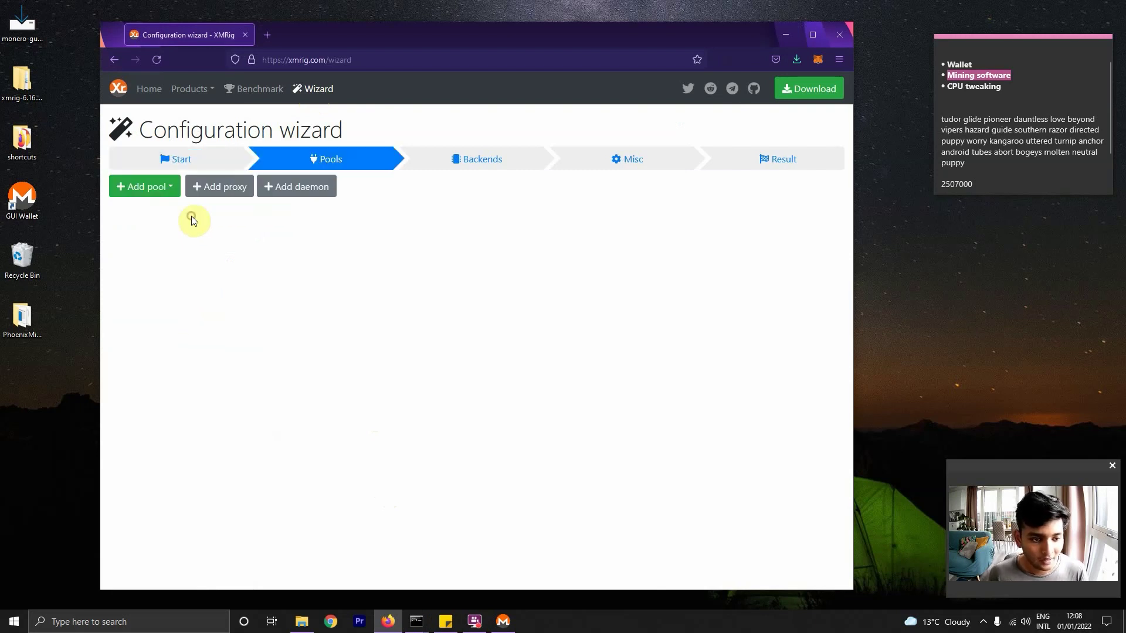
pyautogui.click(165, 187)
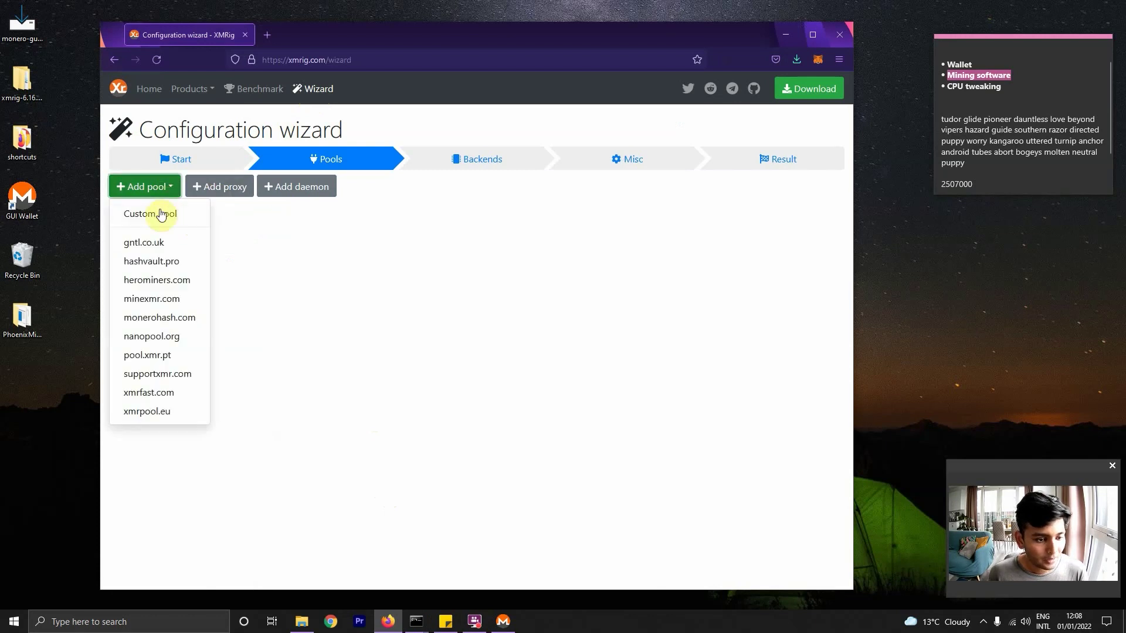
pyautogui.click(159, 299)
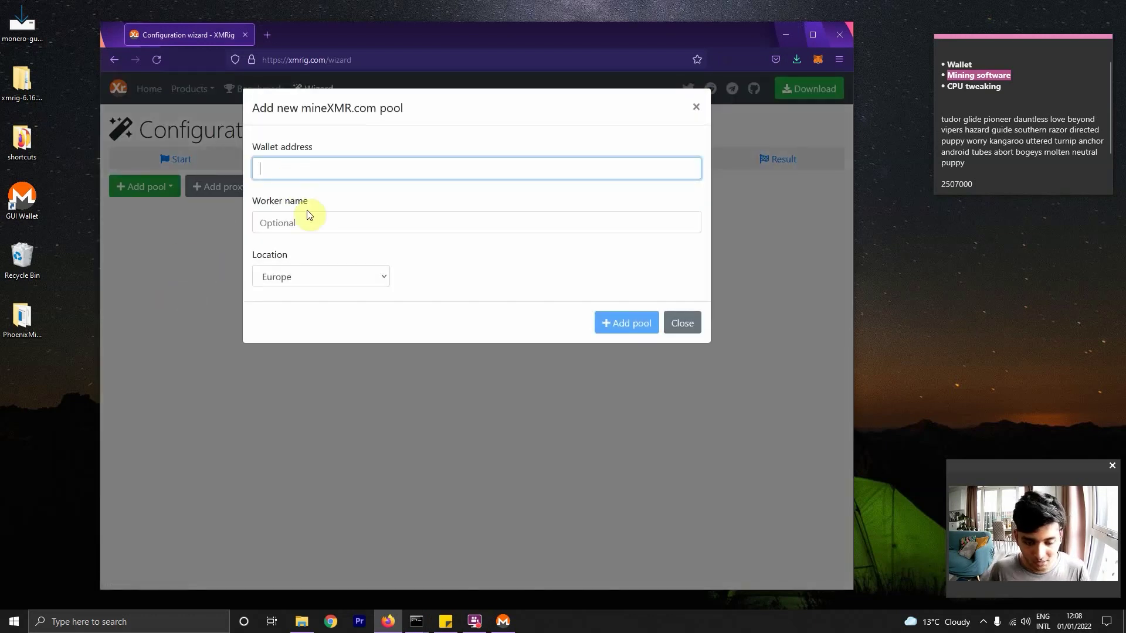
# Step: Copy the primary address from the Monero GUI wallet and paste it as the wallet address for the mineXMR.com pool
pyautogui.click(503, 621)
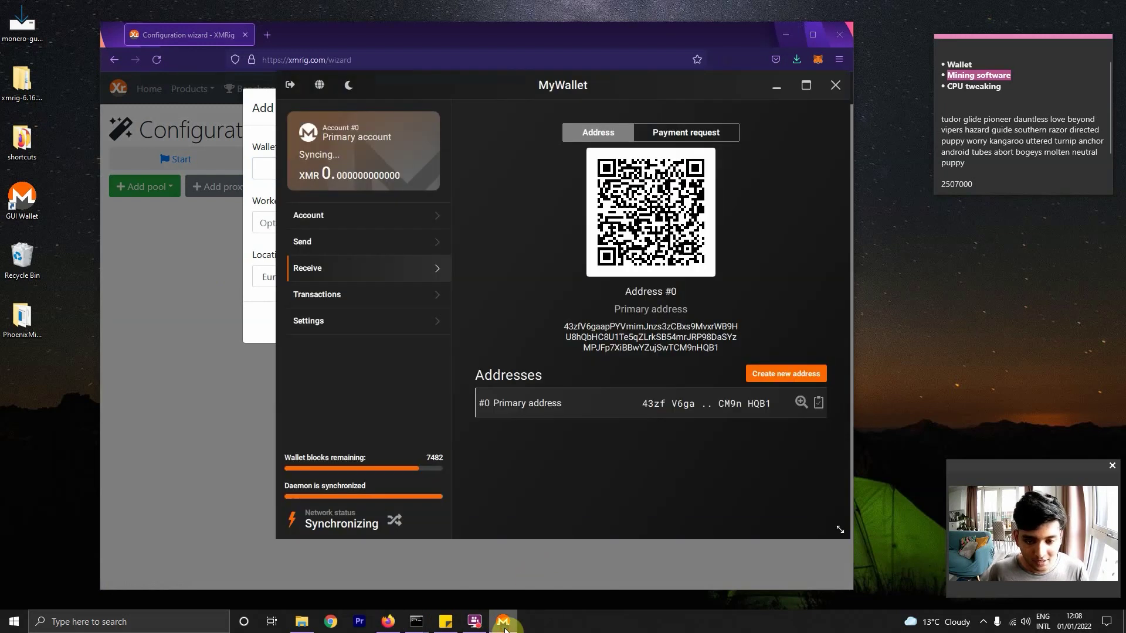
pyautogui.click(658, 347)
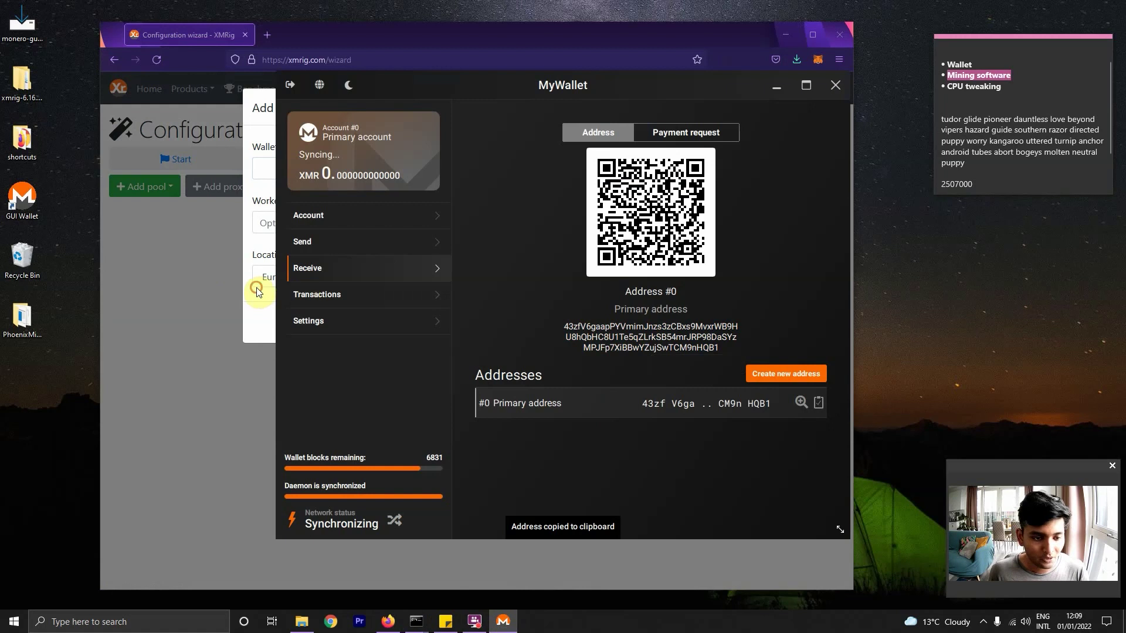
pyautogui.click(258, 291)
pyautogui.click(291, 171)
pyautogui.hotkey('ctrl', 'v')
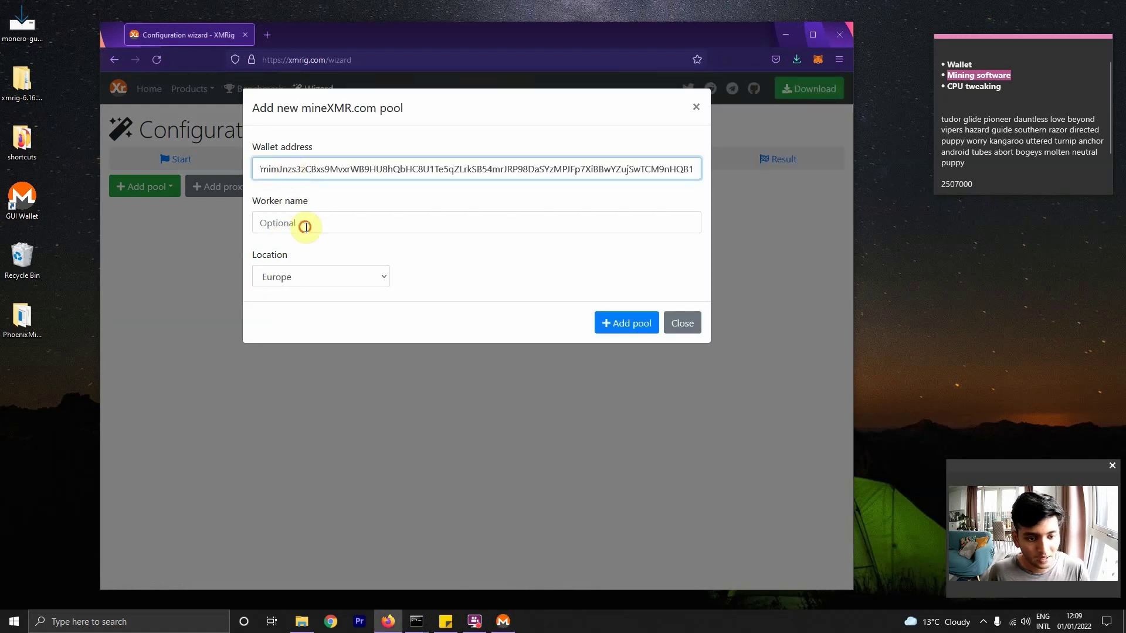
# Step: Name the worker MyPC and add the mineXMR.com pool to the configuration
pyautogui.click(305, 224)
pyautogui.write('My')
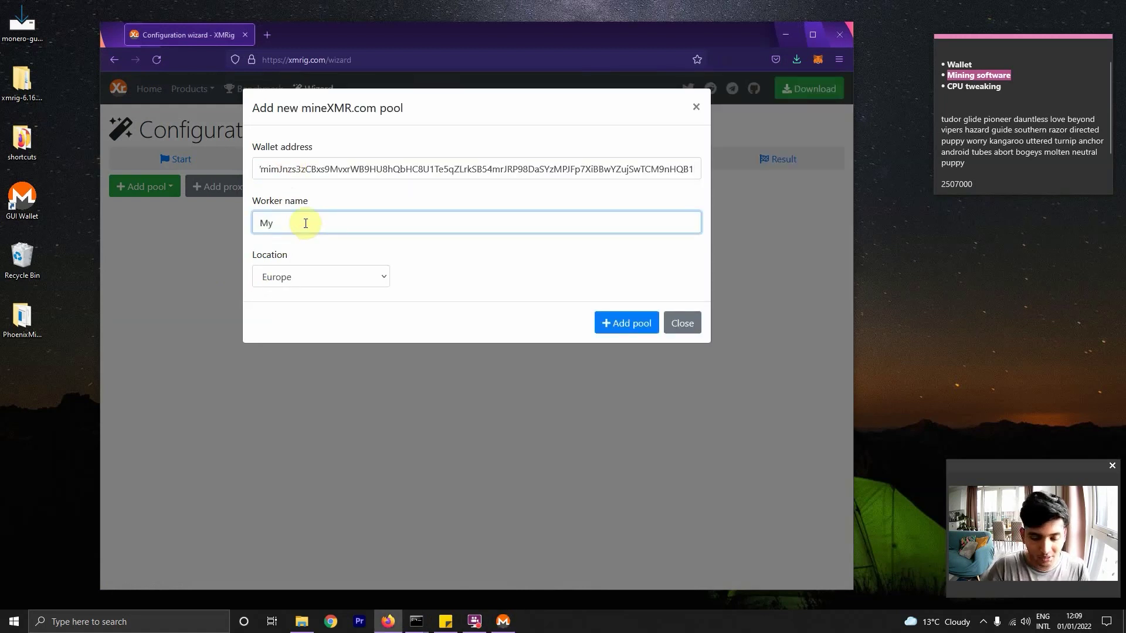
pyautogui.write('PC')
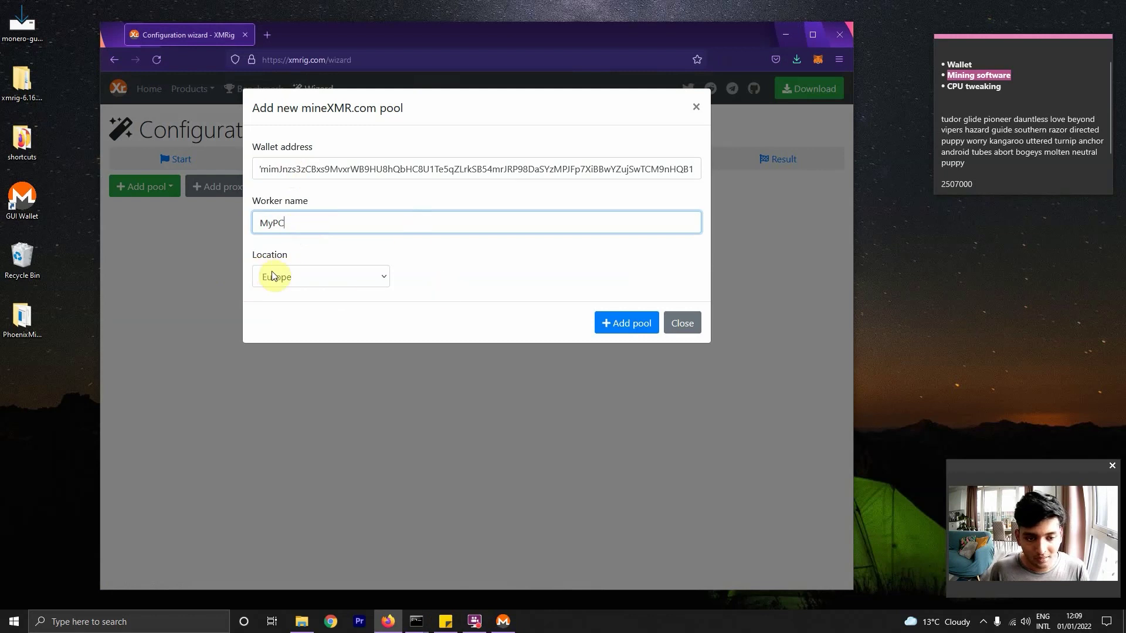
pyautogui.click(628, 323)
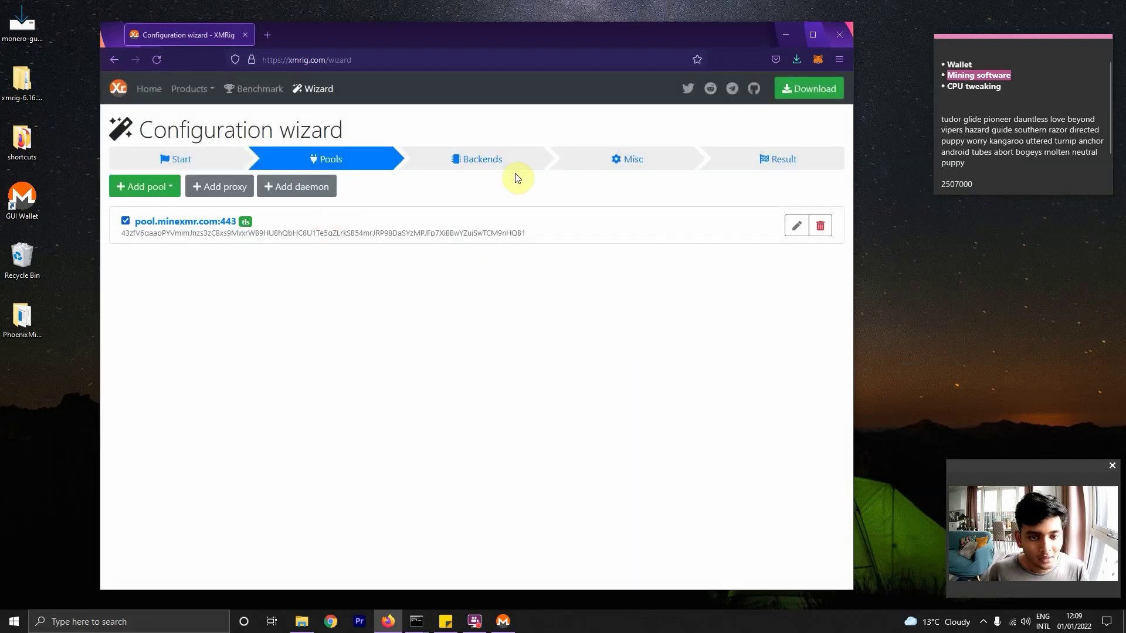
# Step: Check the wizard's mining backends with only CPU enabled, and set the donation to 1%
pyautogui.click(446, 167)
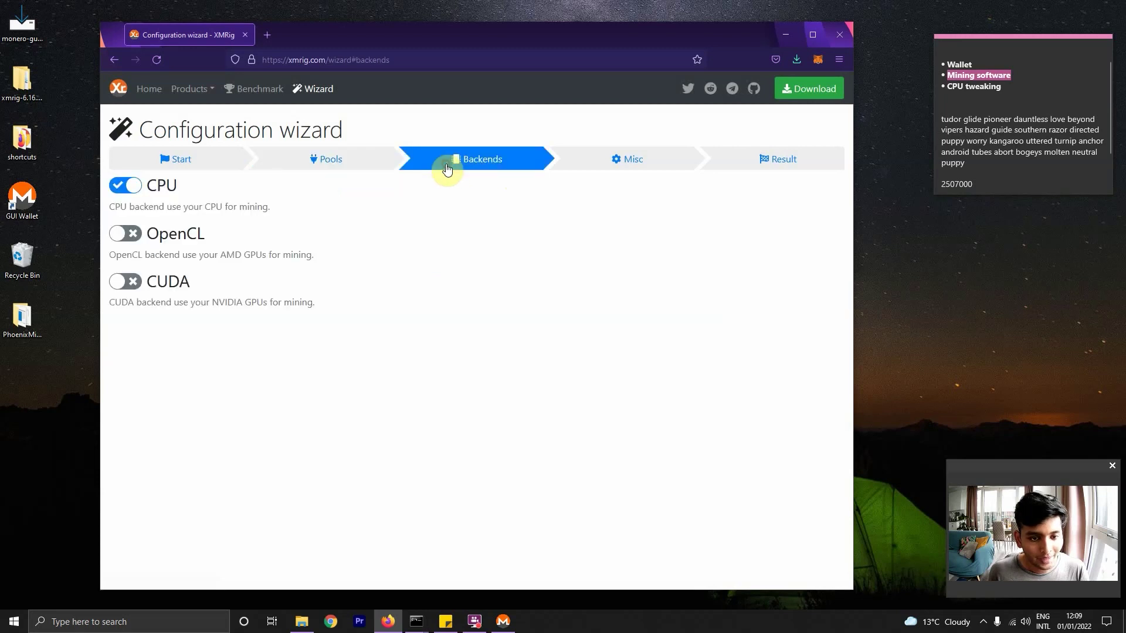
pyautogui.doubleClick(153, 186)
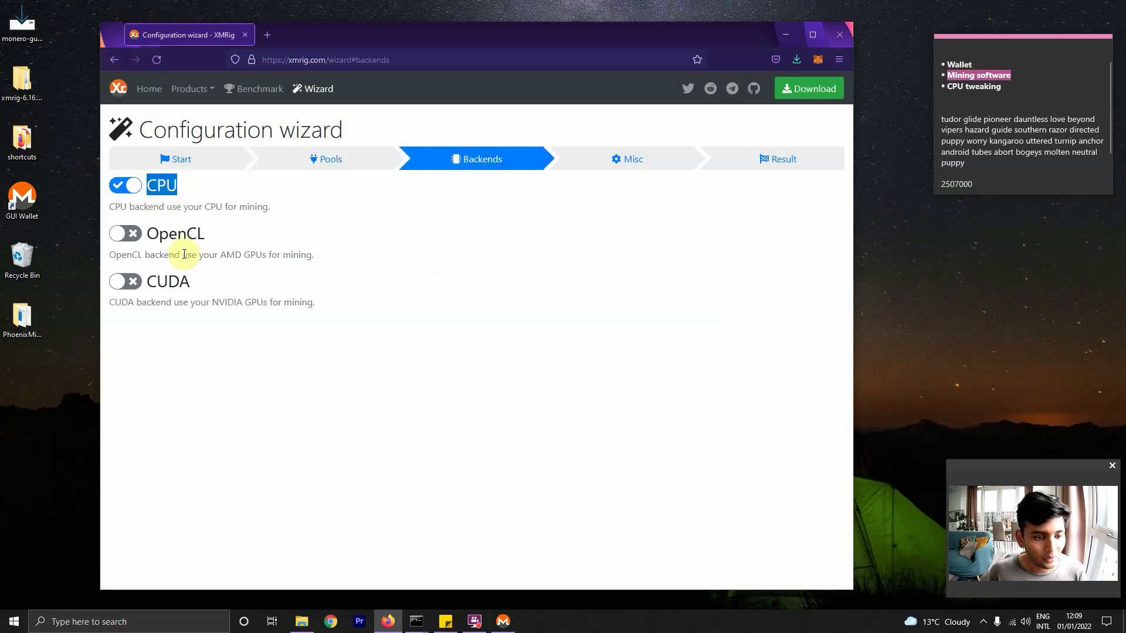
pyautogui.moveTo(204, 234); pyautogui.dragTo(147, 234)
pyautogui.click(322, 226)
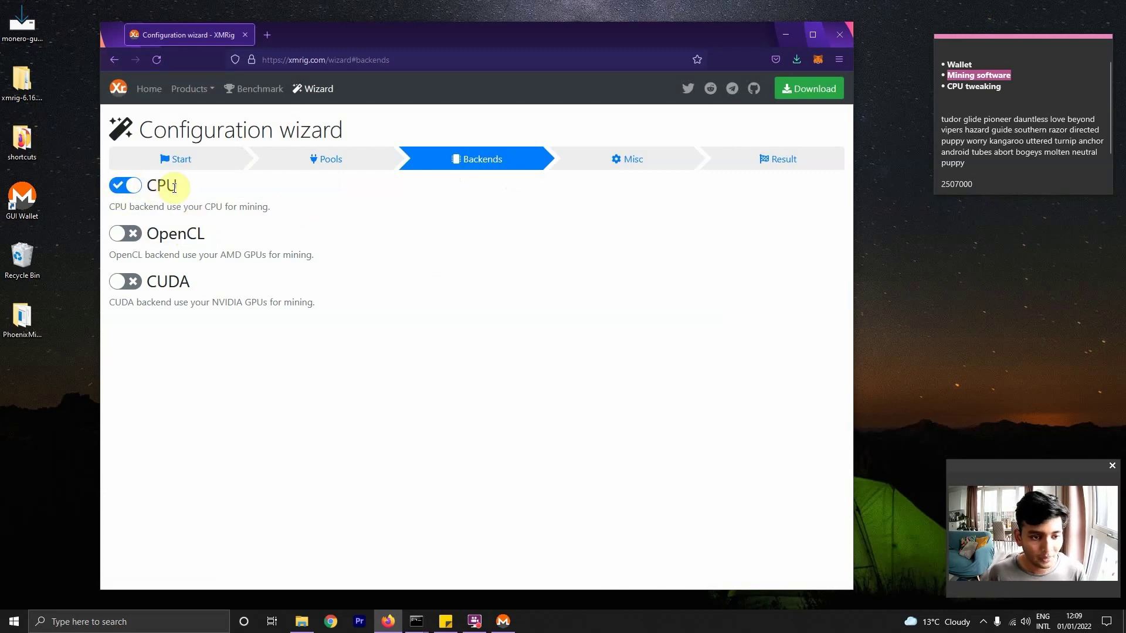
pyautogui.click(641, 161)
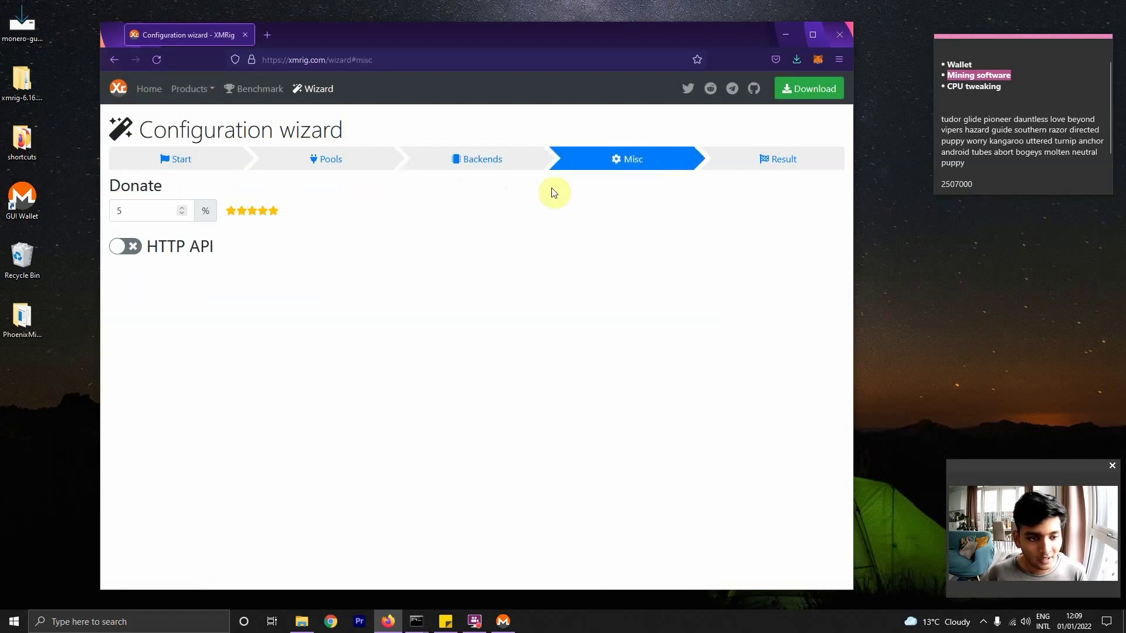
pyautogui.moveTo(156, 209); pyautogui.dragTo(112, 210)
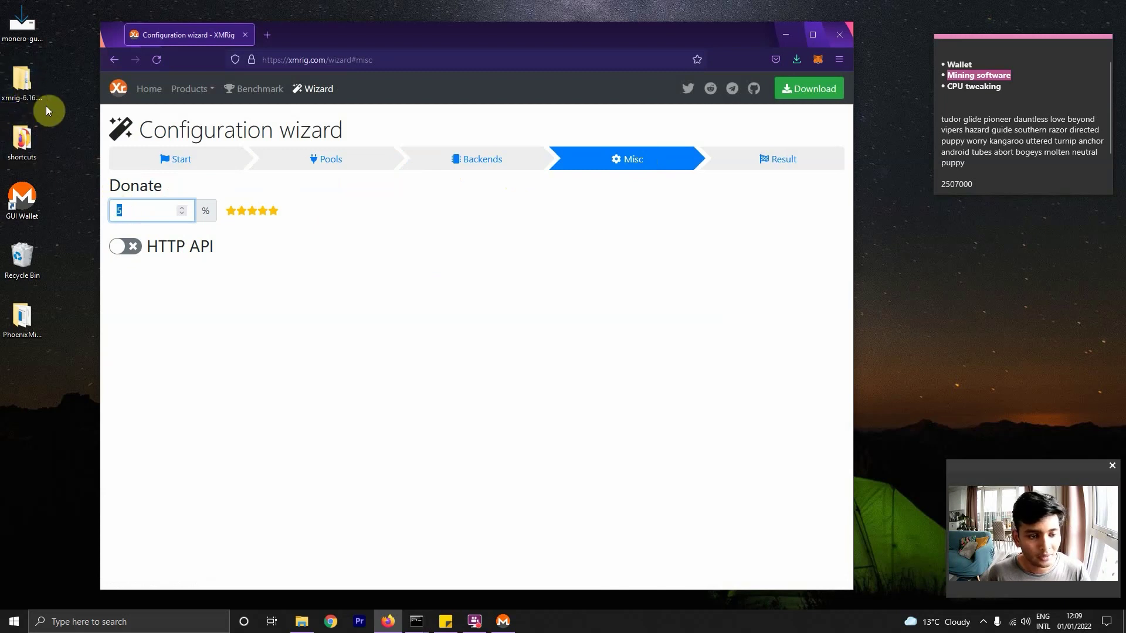
pyautogui.write('1')
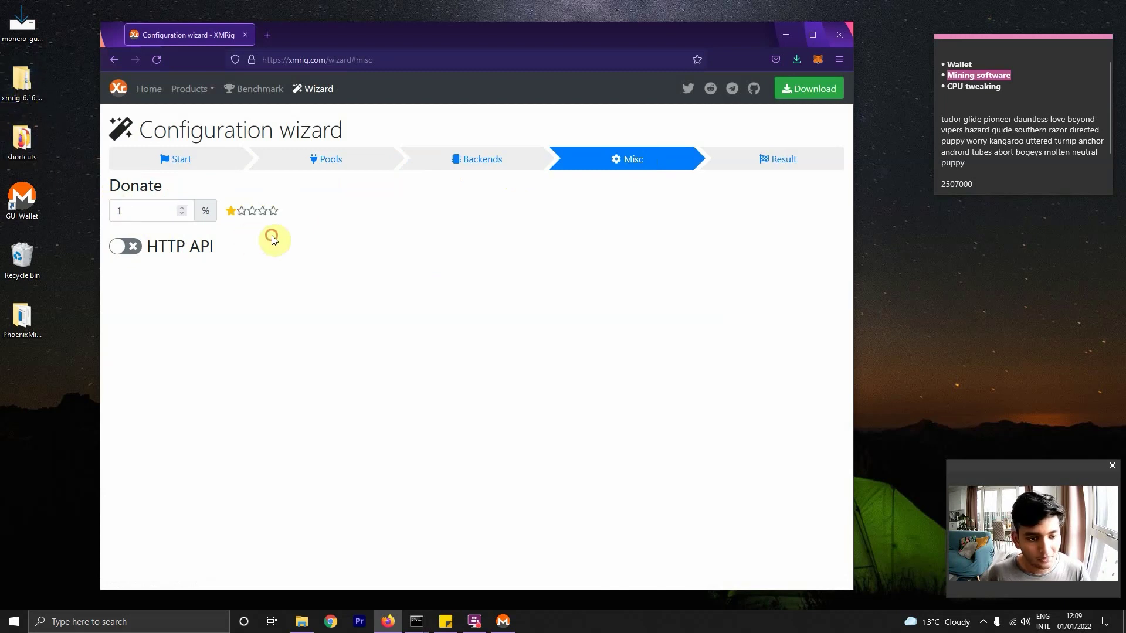
pyautogui.click(521, 207)
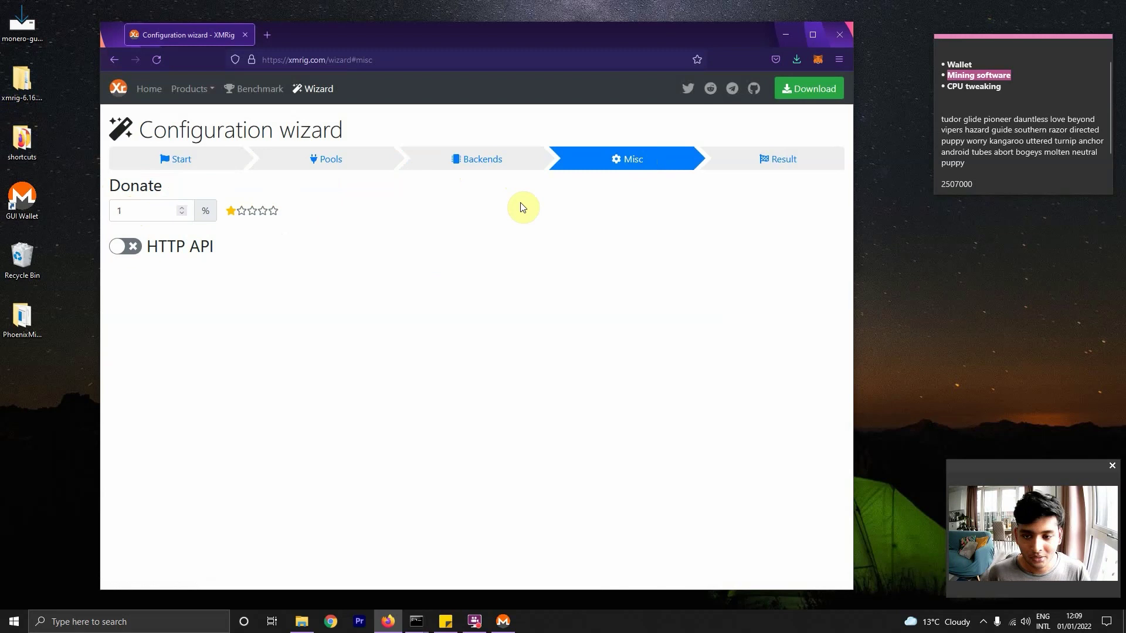
# Step: Copy the wizard's generated Windows command line and run it in the administrator Command Prompt to start XMRig
pyautogui.click(763, 164)
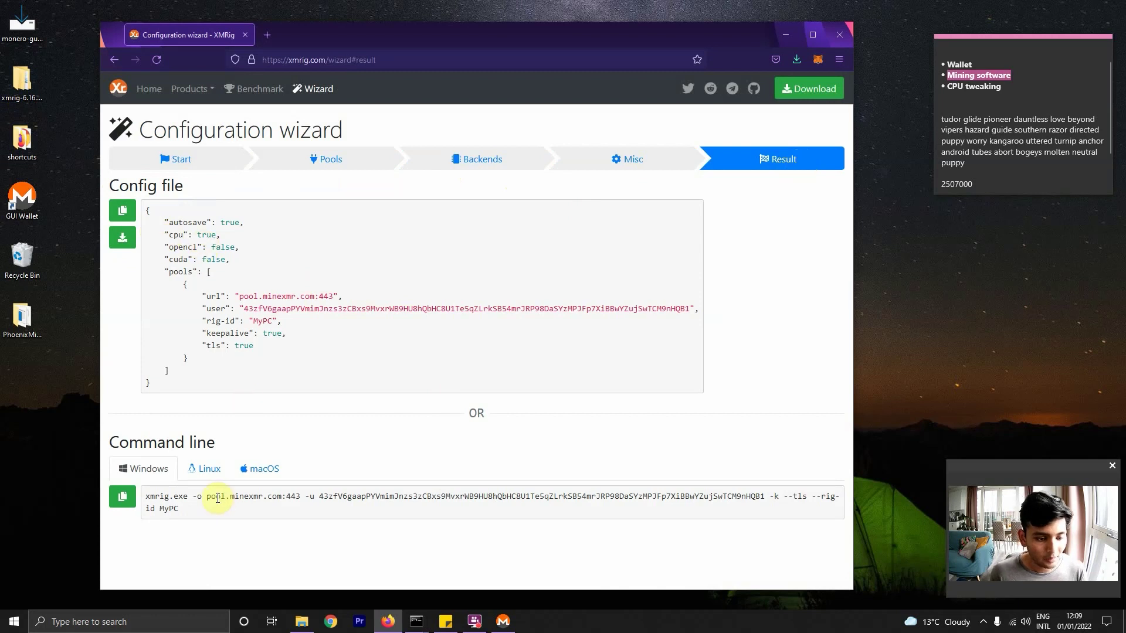
pyautogui.click(123, 497)
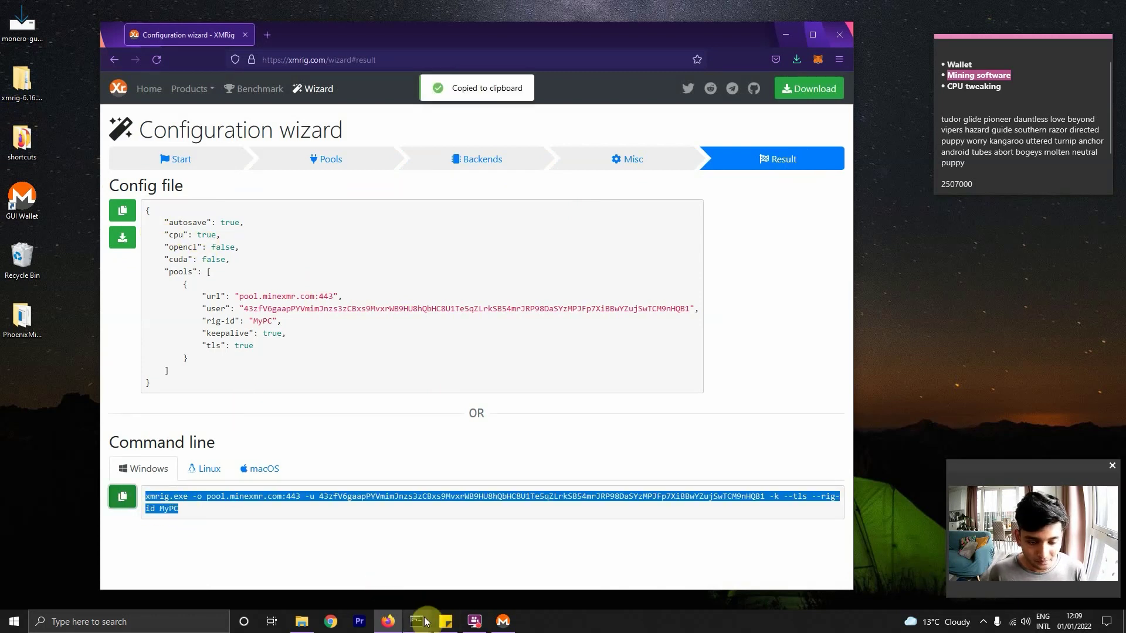
pyautogui.moveTo(426, 611)
pyautogui.click(437, 580)
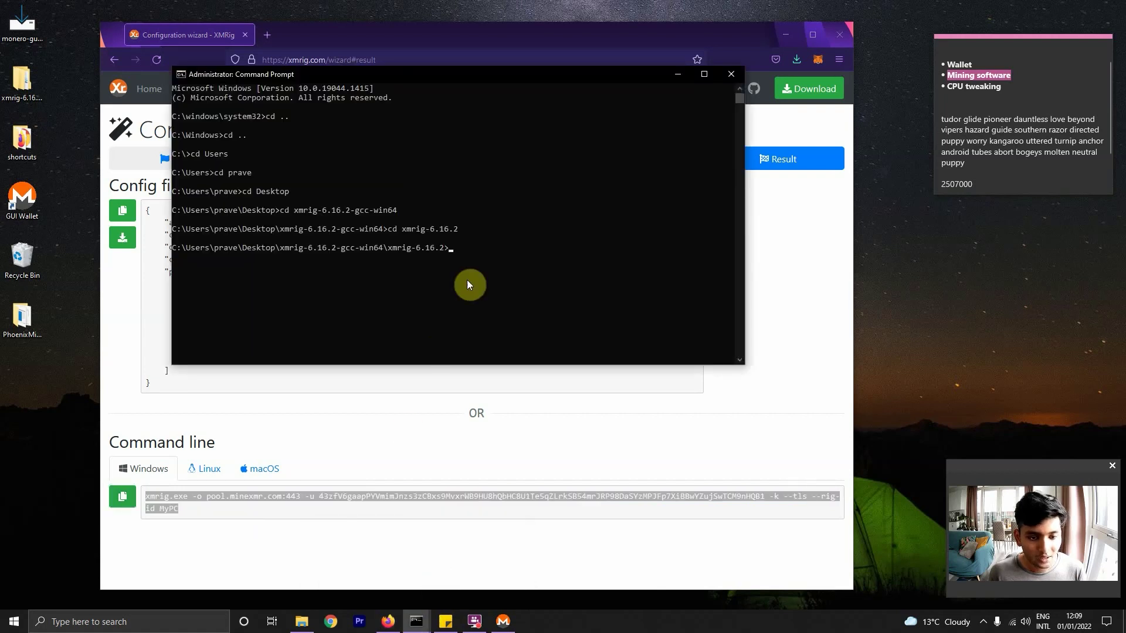
pyautogui.rightClick(470, 248)
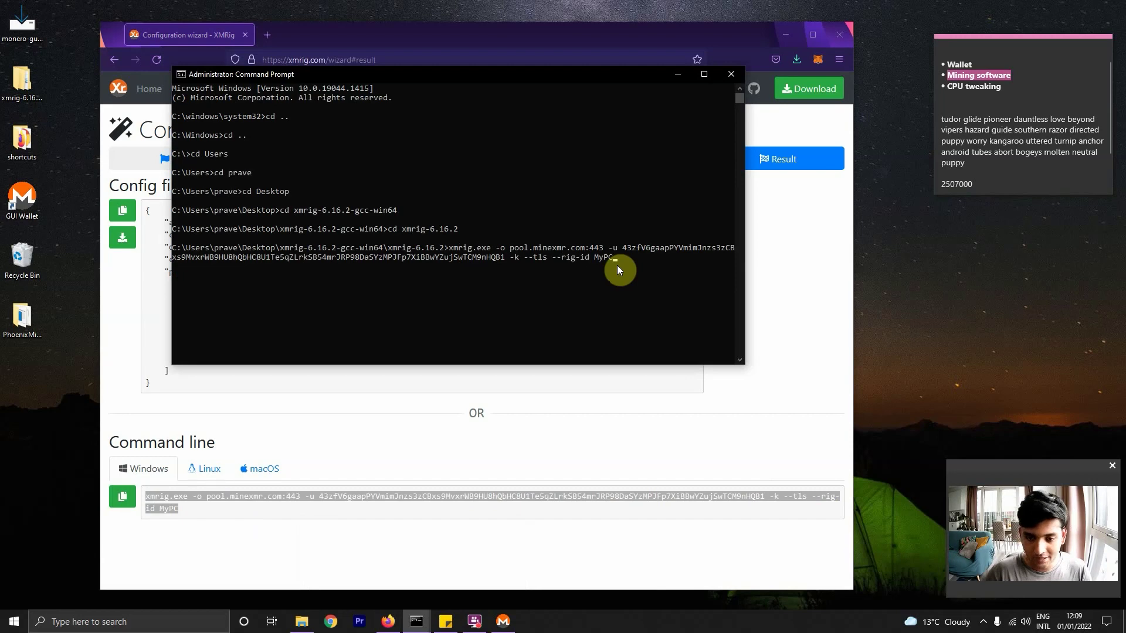
pyautogui.press('Return')
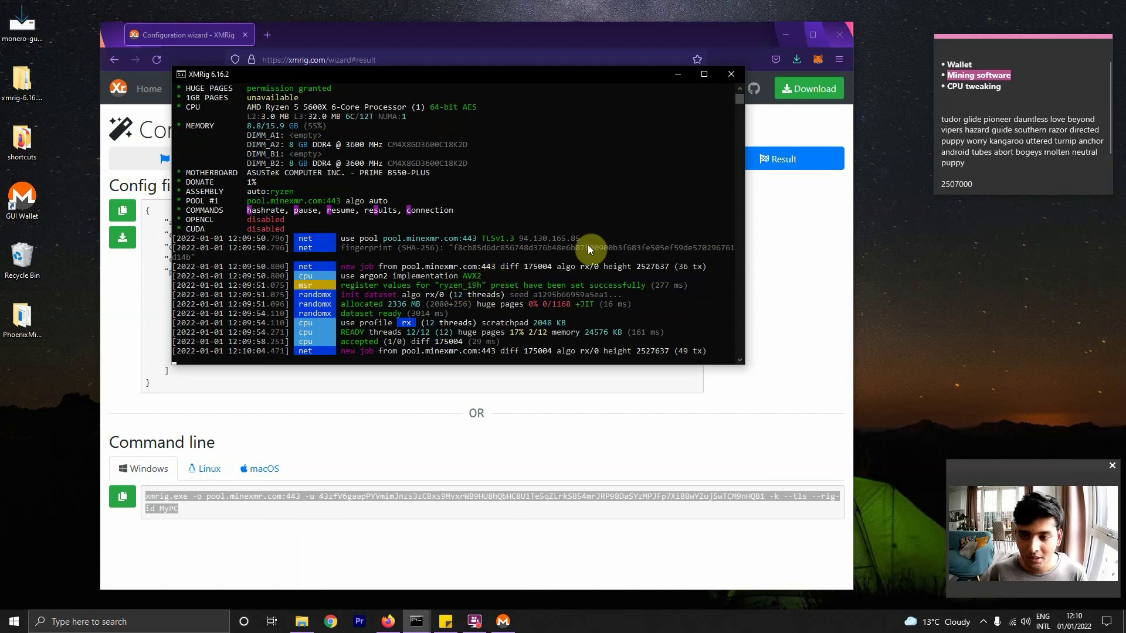
pyautogui.click(1048, 141)
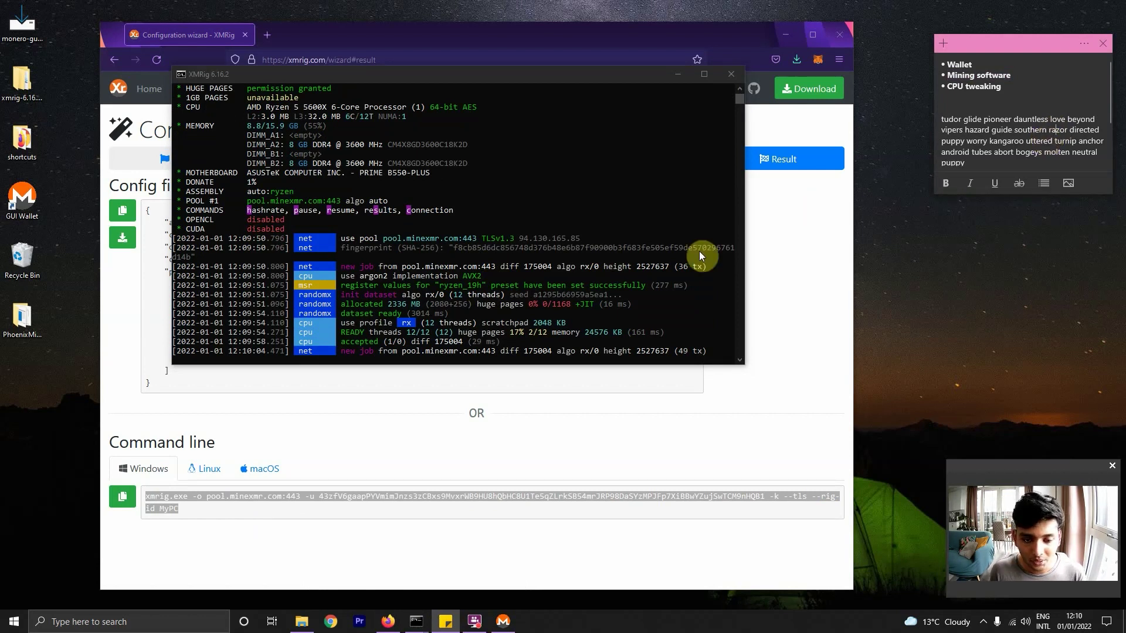
# Step: Stop the running XMRig miner and paste the generated command at the prompt again without running it
pyautogui.click(674, 261)
pyautogui.hotkey('ctrl', 'c')
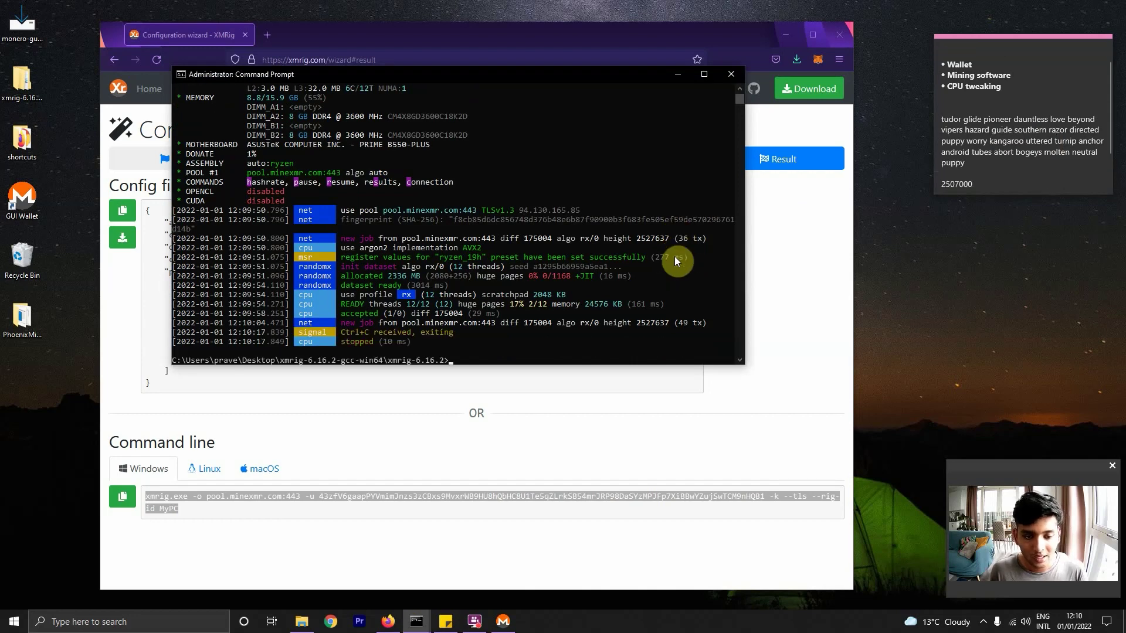
pyautogui.hotkey('ctrl', 'v')
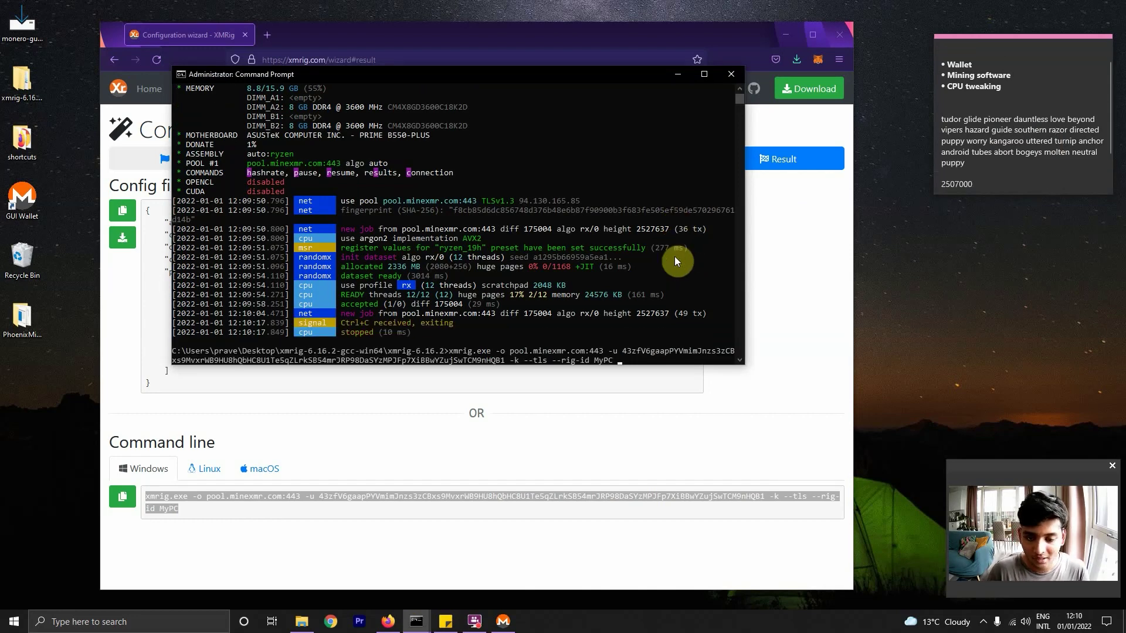
# Step: Look up the thread option in the sticky note, append --cpu-max-threads-hint 75 to the XMRig command, and run it
pyautogui.click(1040, 128)
pyautogui.scroll(-2, 1040, 128)
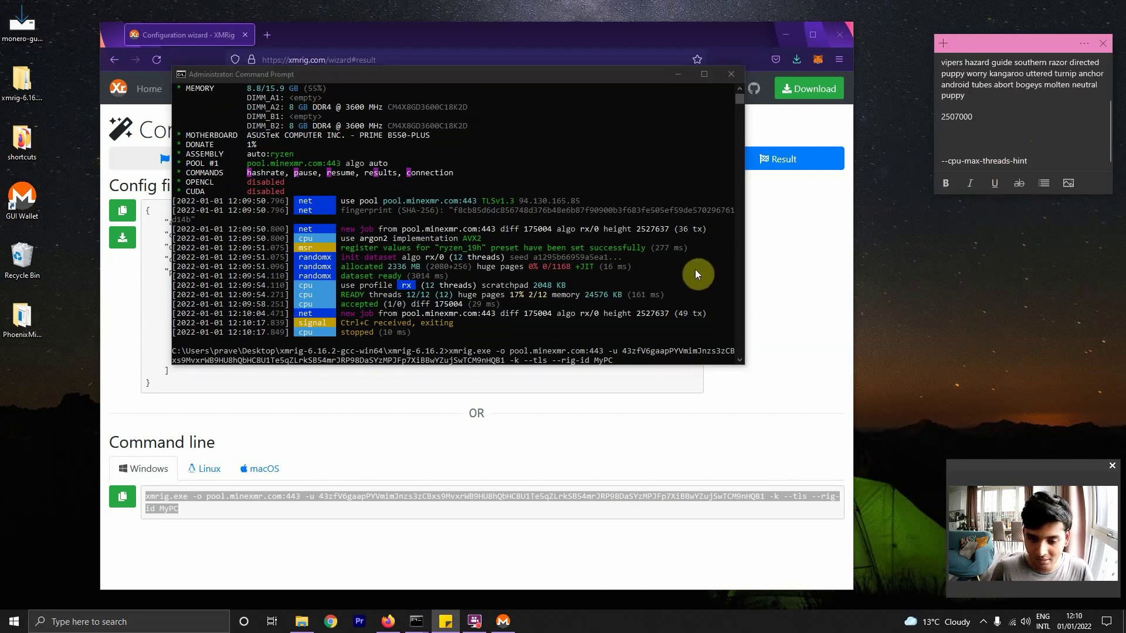
pyautogui.click(596, 339)
pyautogui.write('--')
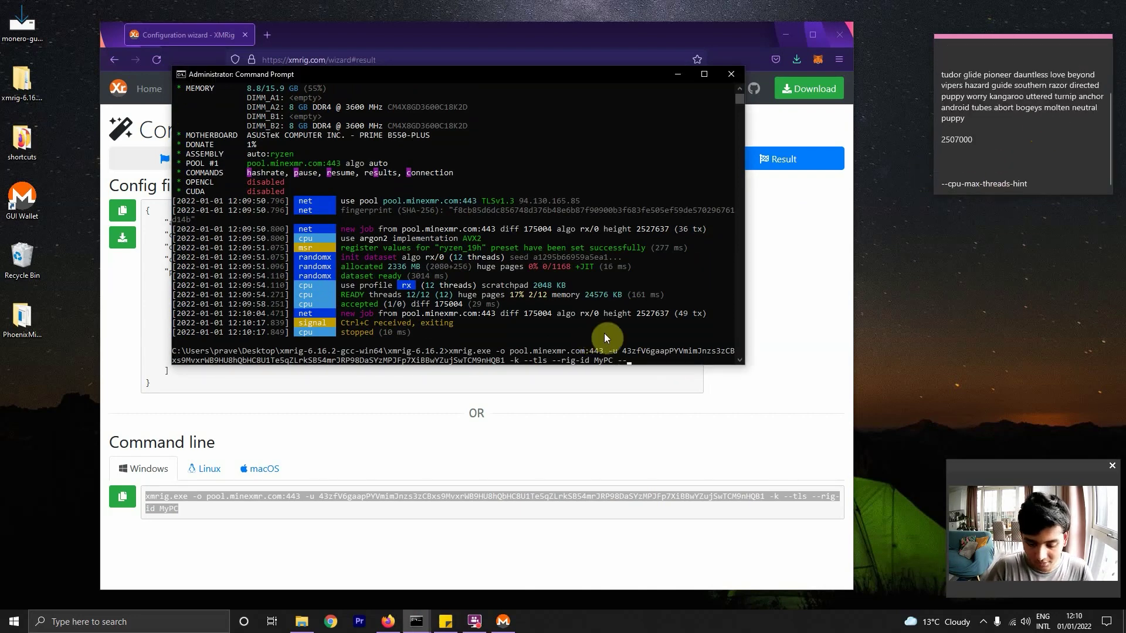
pyautogui.write('cpu-m')
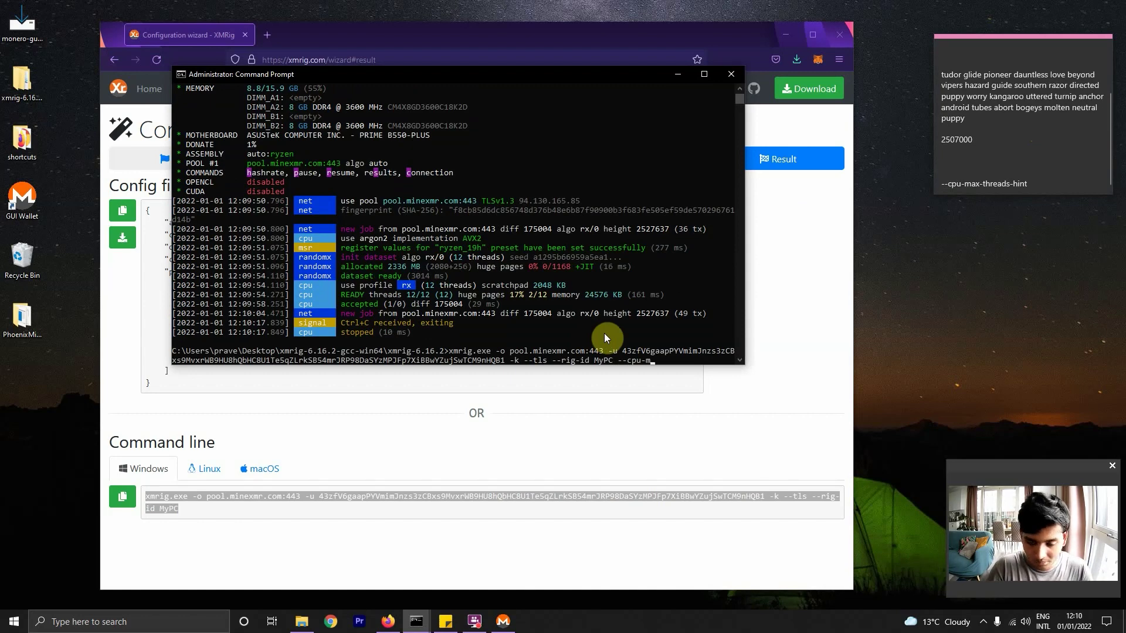
pyautogui.write('ax-threads')
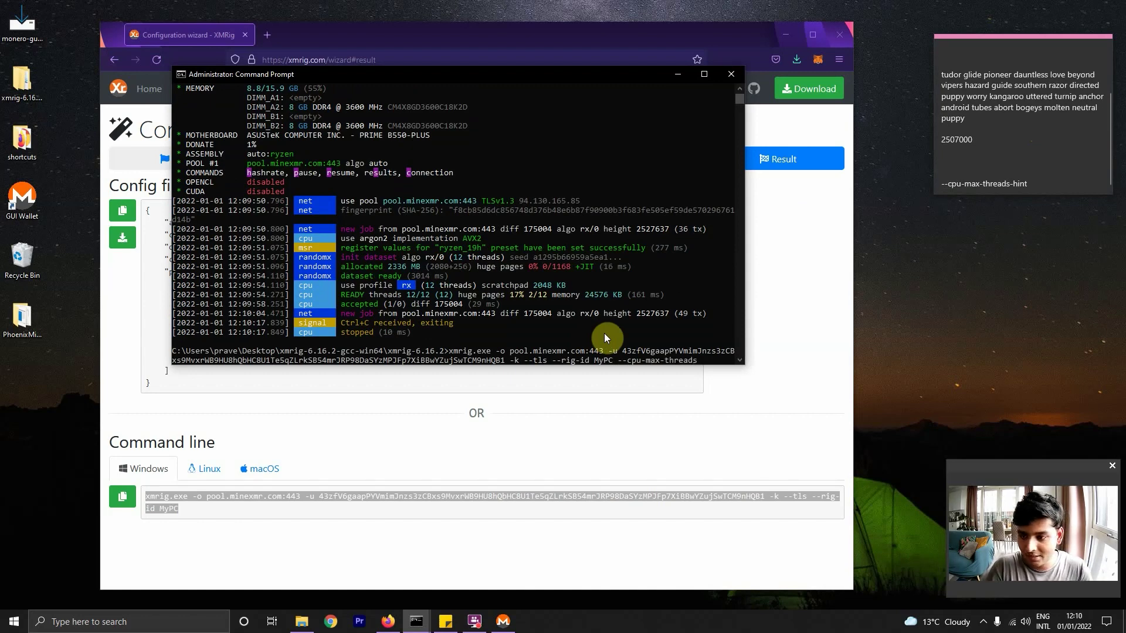
pyautogui.write('-hint')
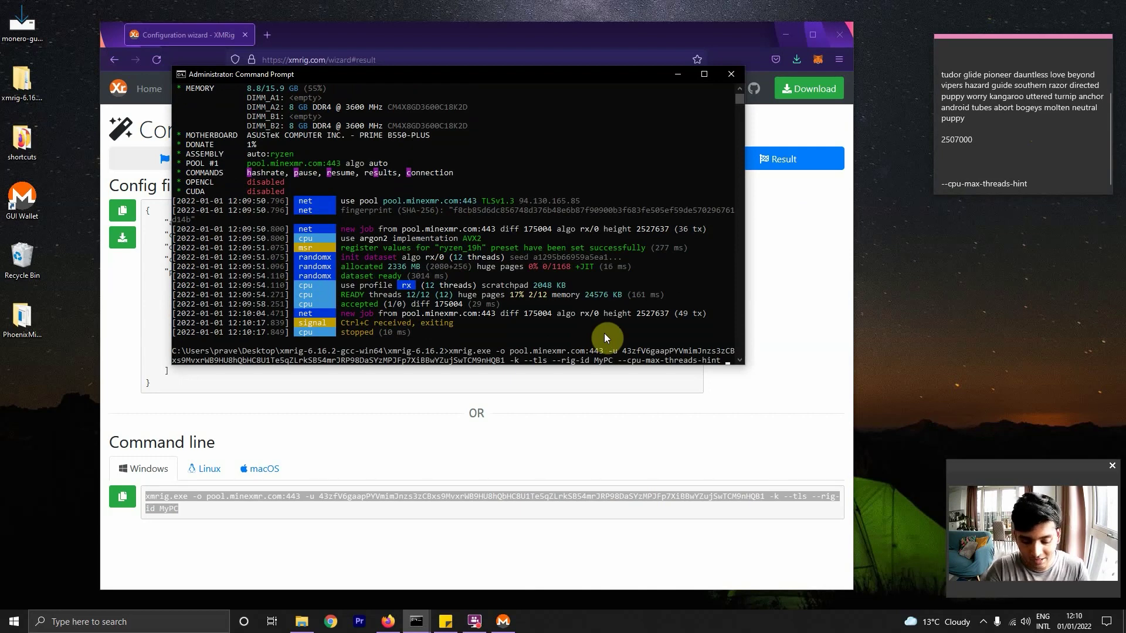
pyautogui.write('75')
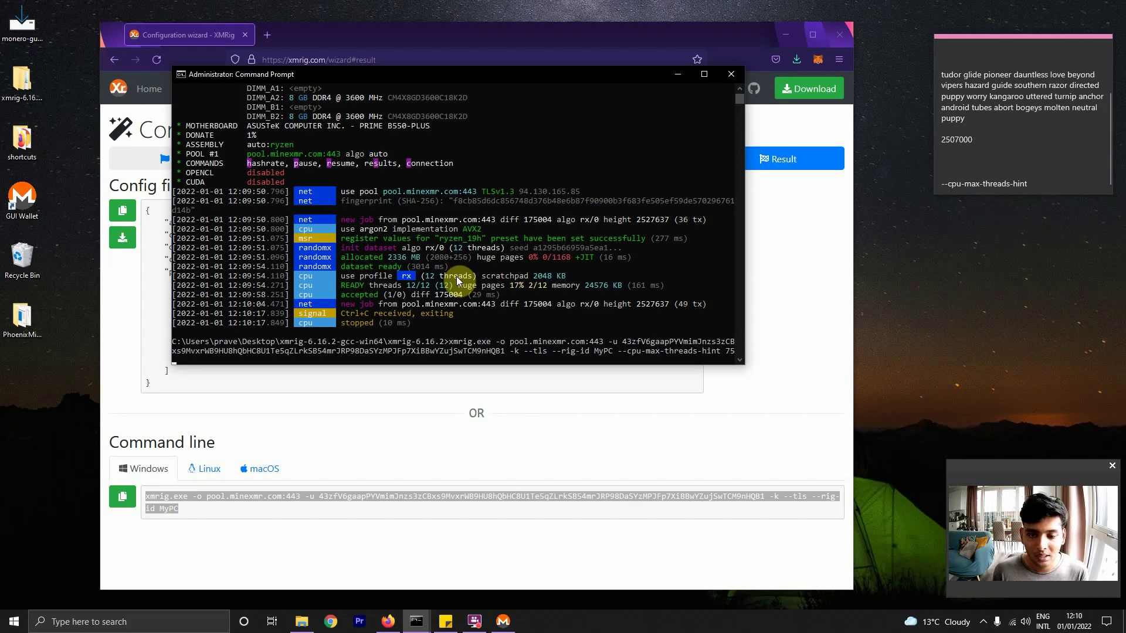
pyautogui.press('Return')
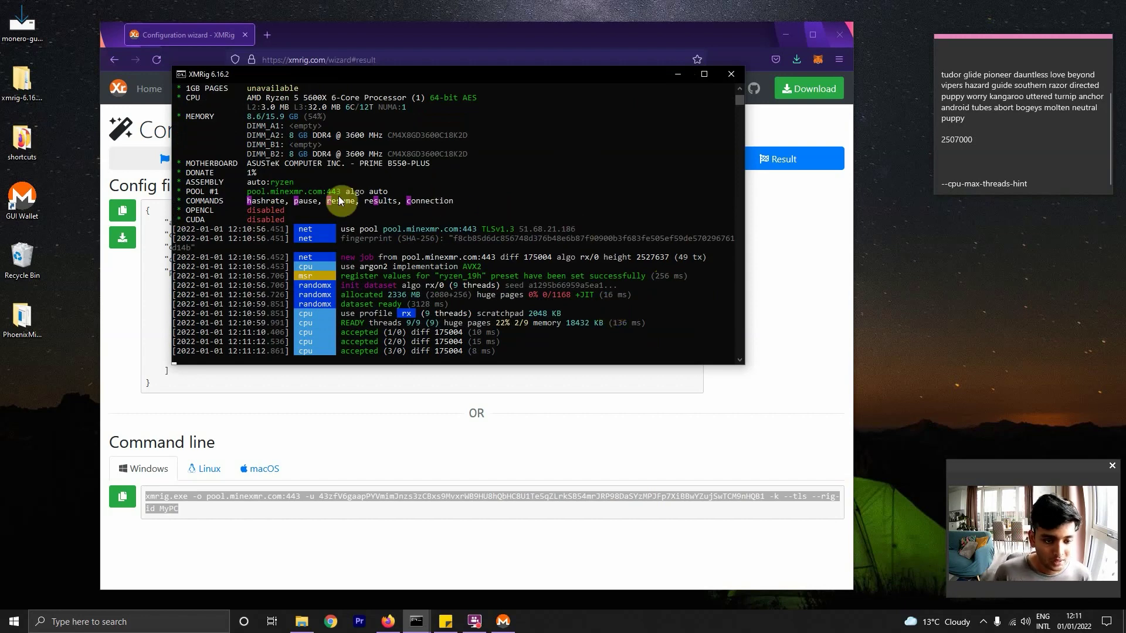
# Step: Minimise the miner, browser and wallet windows, and highlight the CPU tweaking item in the sticky note
pyautogui.click(679, 74)
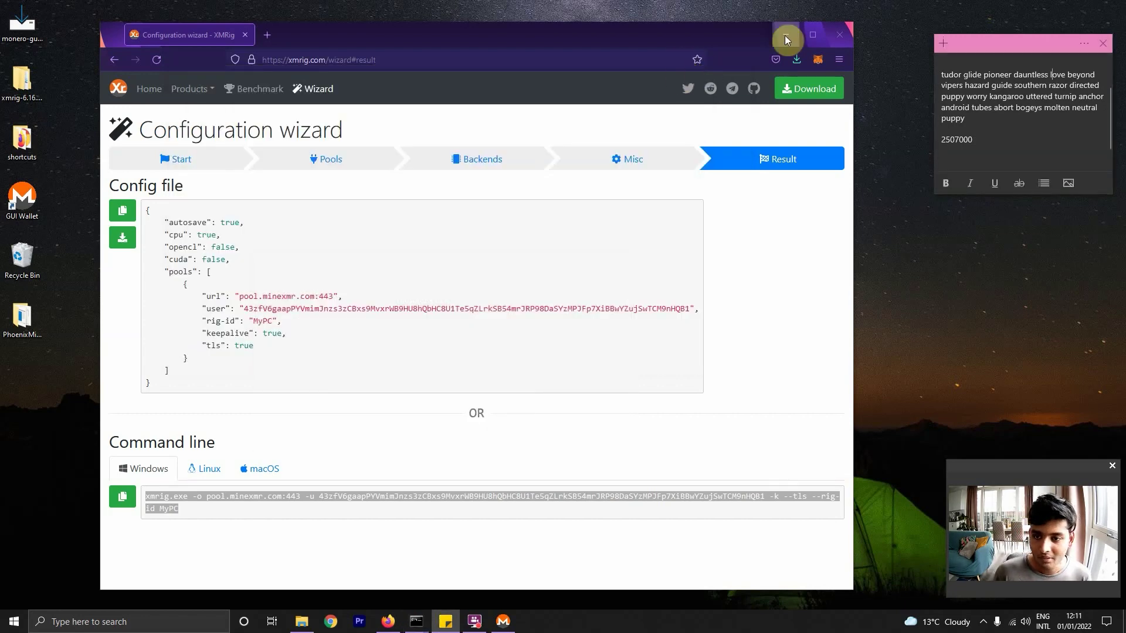
pyautogui.click(784, 36)
pyautogui.hotkey('ctrl', 'z')
pyautogui.hotkey('ctrl', 'z')
pyautogui.hotkey('ctrl', 'z')
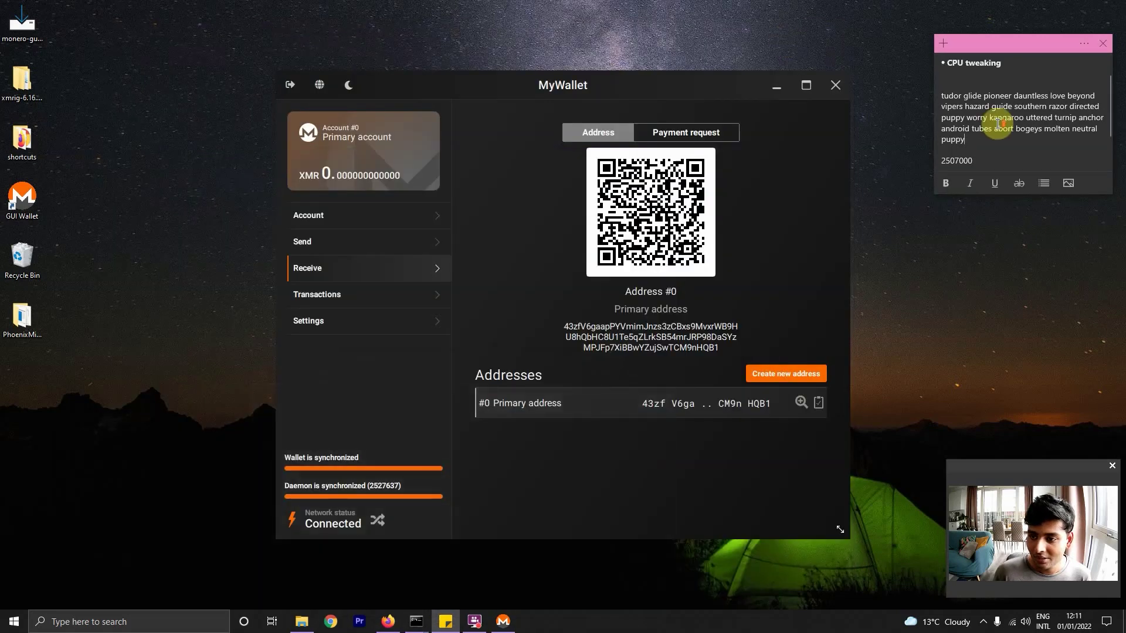
pyautogui.moveTo(1011, 88); pyautogui.dragTo(947, 89)
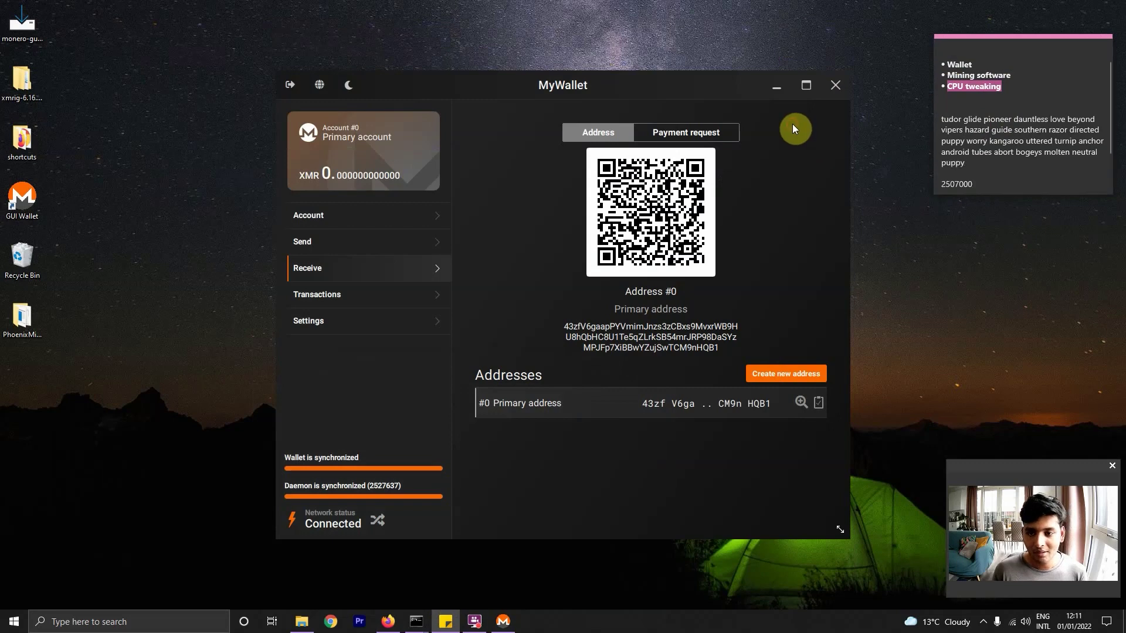
pyautogui.click(782, 85)
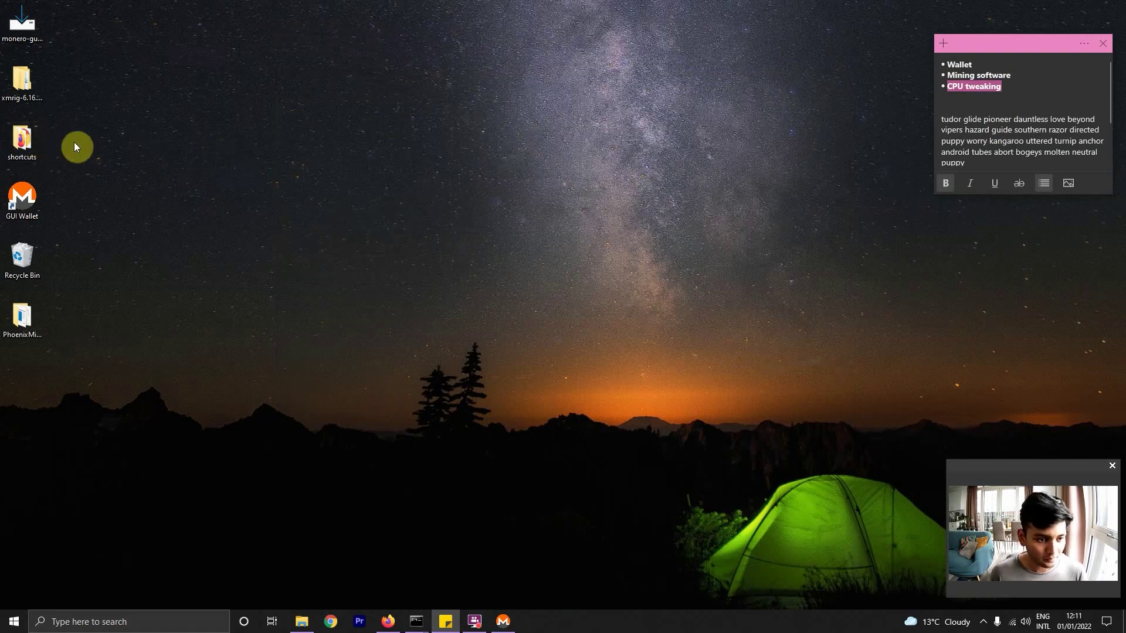
# Step: Locate the AMD Ryzen Master shortcut in the shortcuts folder, and open AMD's utility page through a web search for amd ryzen master
pyautogui.doubleClick(21, 141)
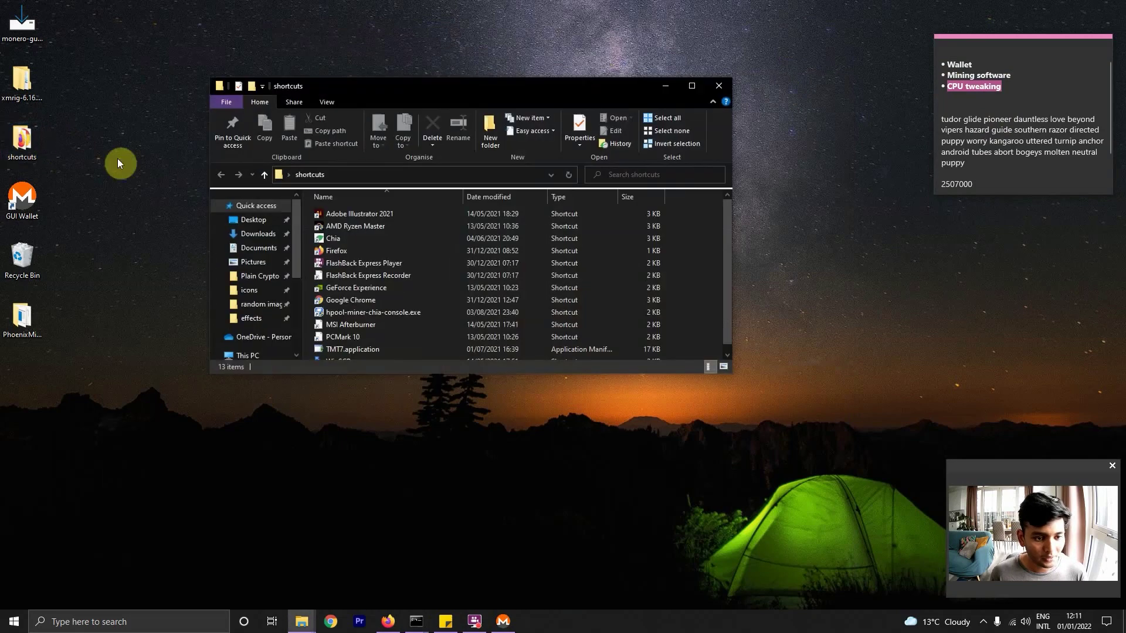
pyautogui.click(364, 230)
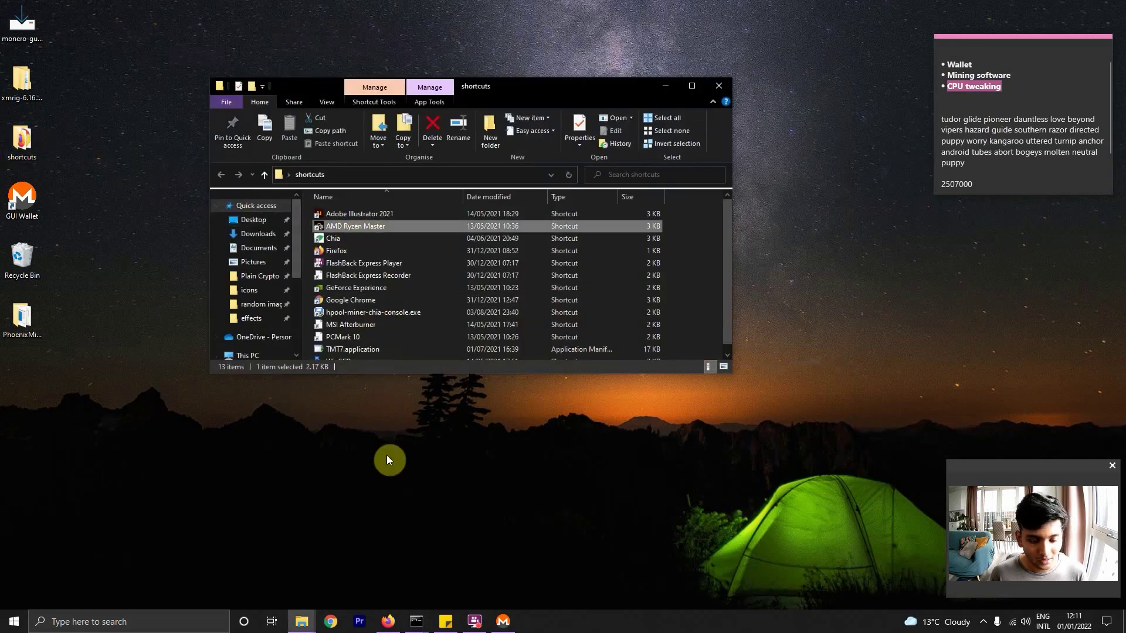
pyautogui.click(387, 621)
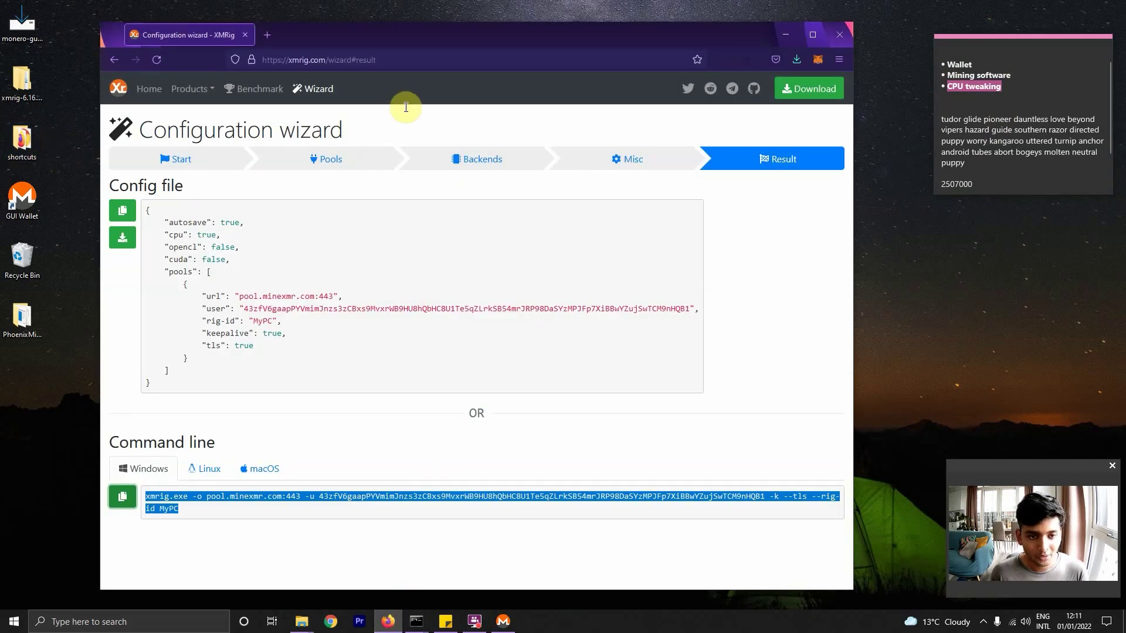
pyautogui.click(378, 60)
pyautogui.write('amd')
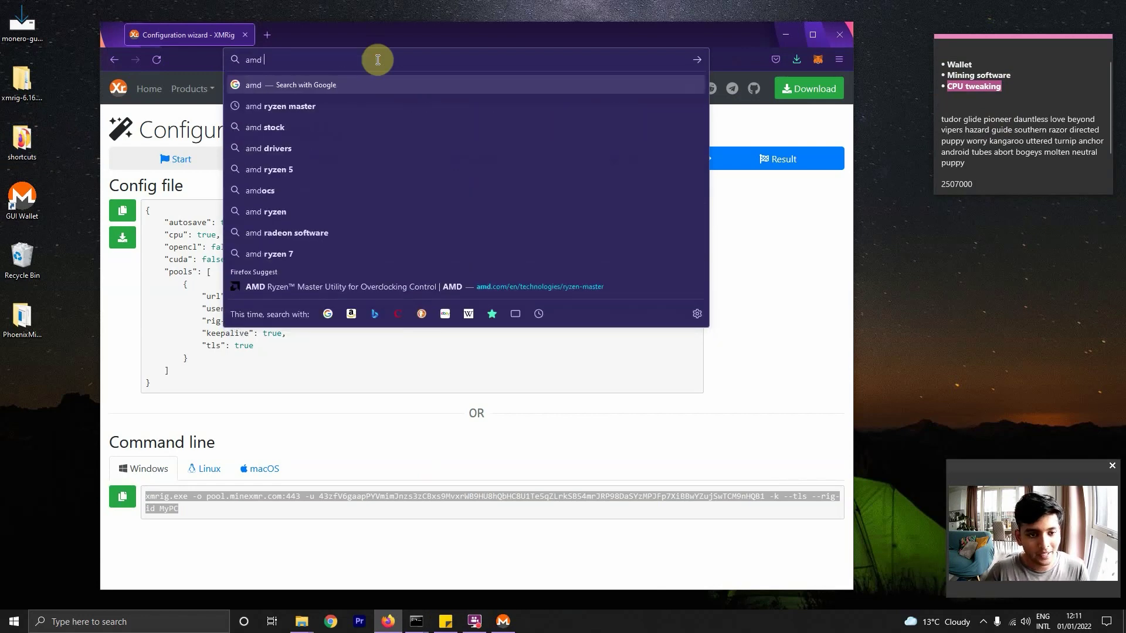
pyautogui.press('Down')
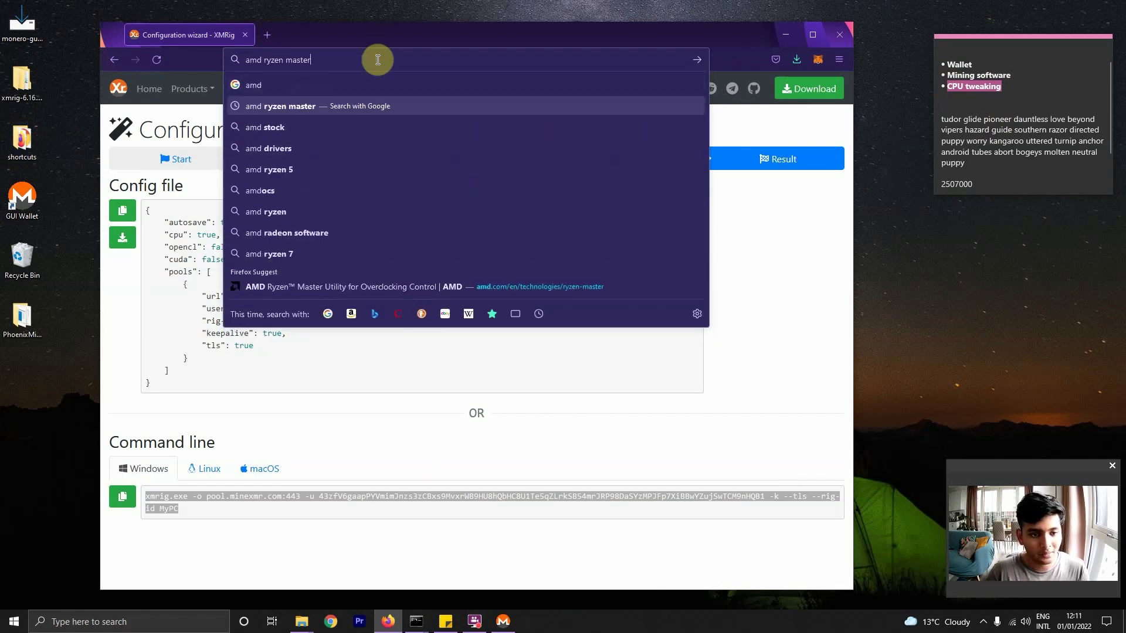
pyautogui.press('Return')
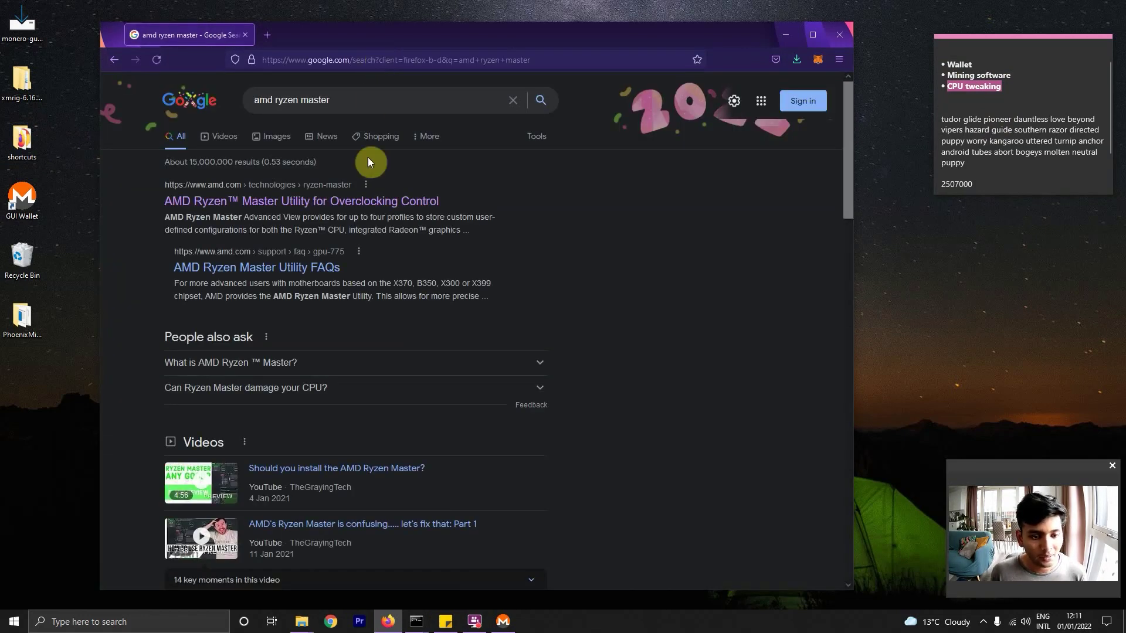
pyautogui.click(367, 197)
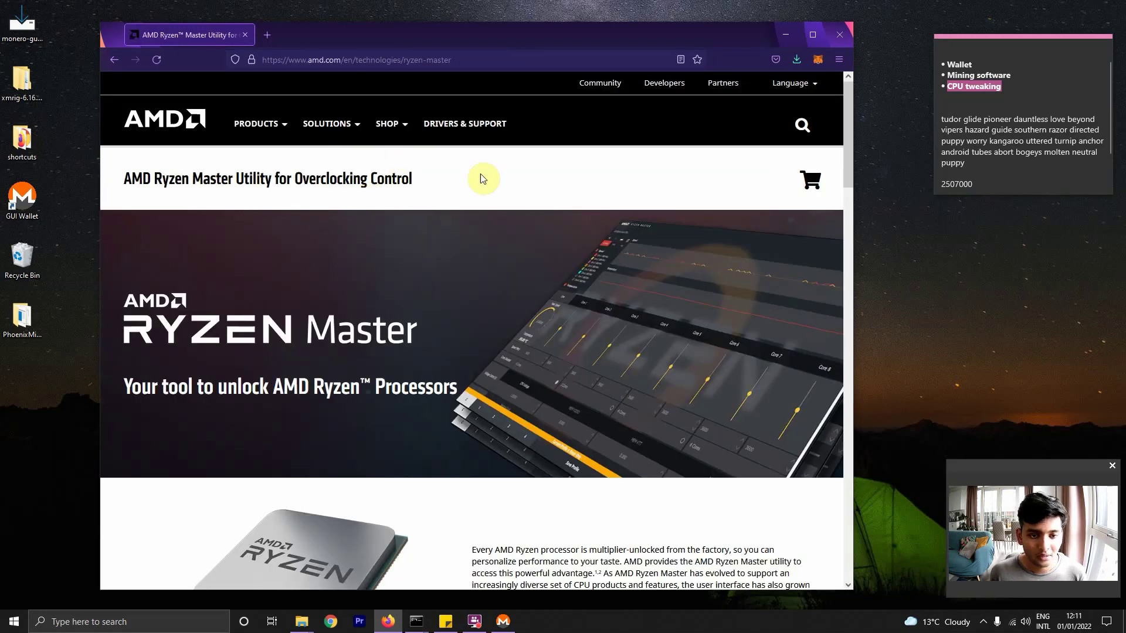
# Step: Examine the basic view, advanced view and overclocking sections of AMD's Ryzen Master page, and clear the browser and folder windows away
pyautogui.scroll(-3, 378, 228)
pyautogui.scroll(-5, 399, 247)
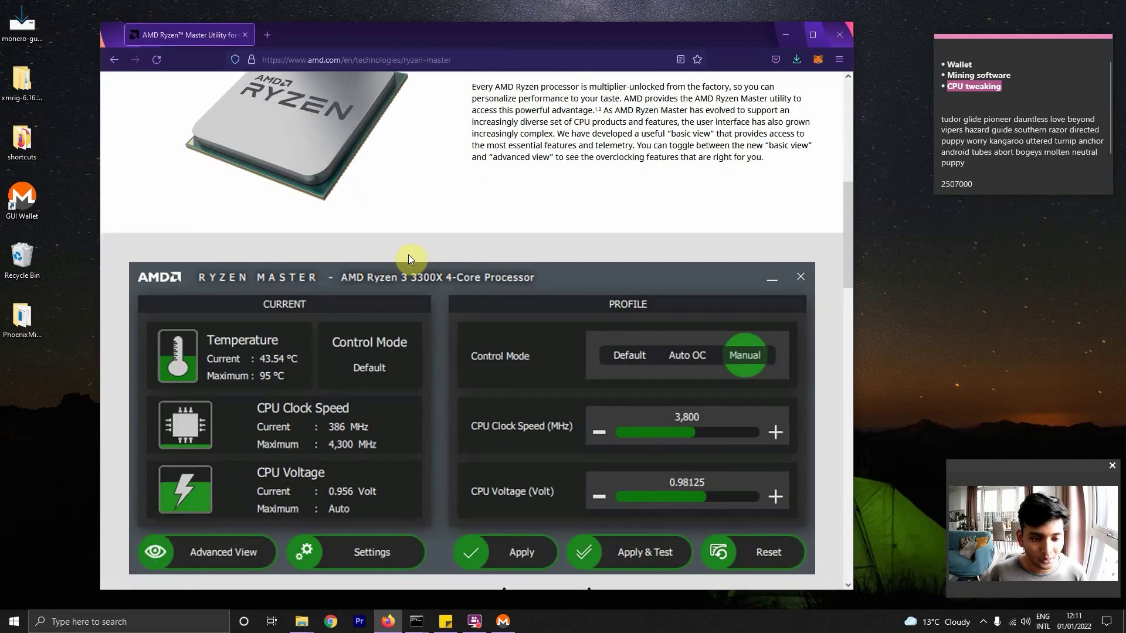
pyautogui.scroll(3, 503, 251)
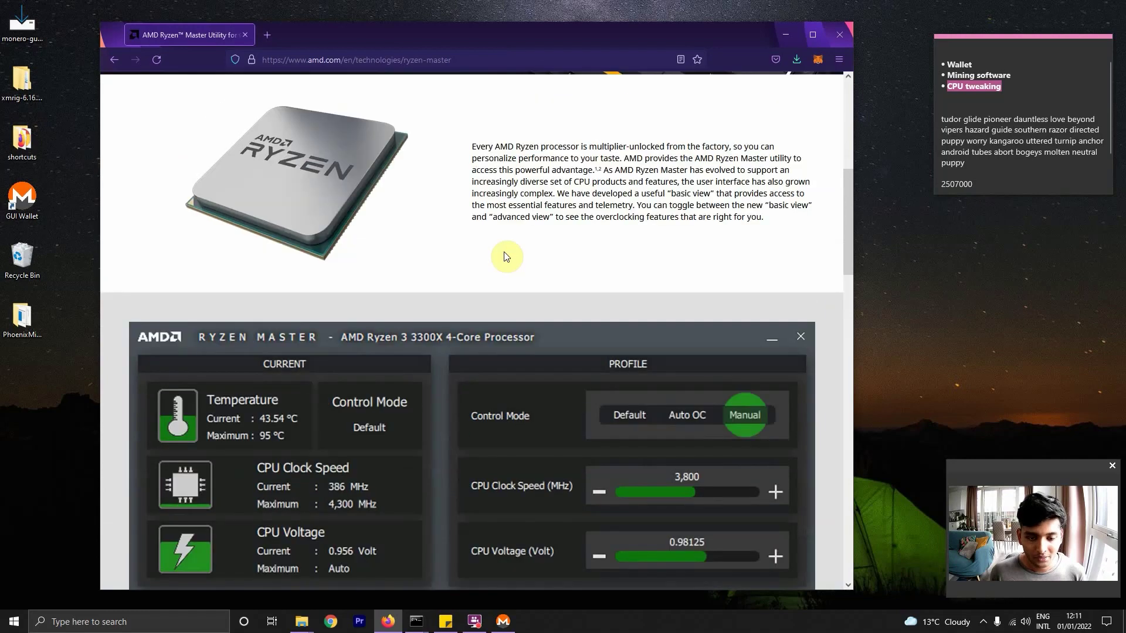
pyautogui.scroll(-6, 504, 251)
pyautogui.scroll(-2, 505, 251)
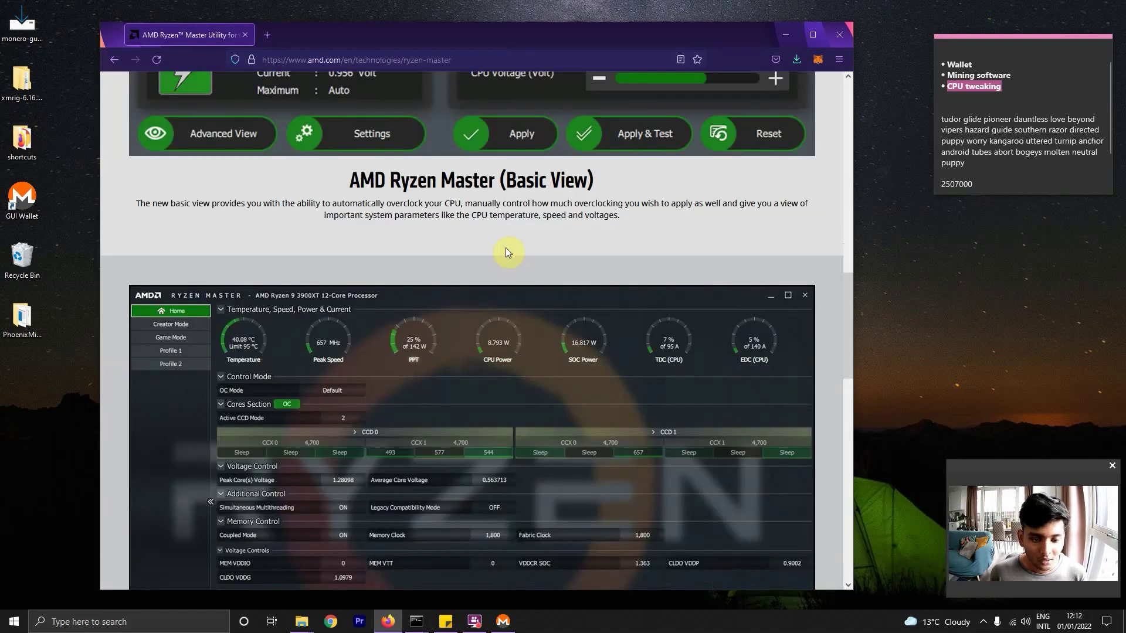
pyautogui.scroll(3, 505, 247)
pyautogui.scroll(3, 505, 248)
pyautogui.scroll(-12, 506, 247)
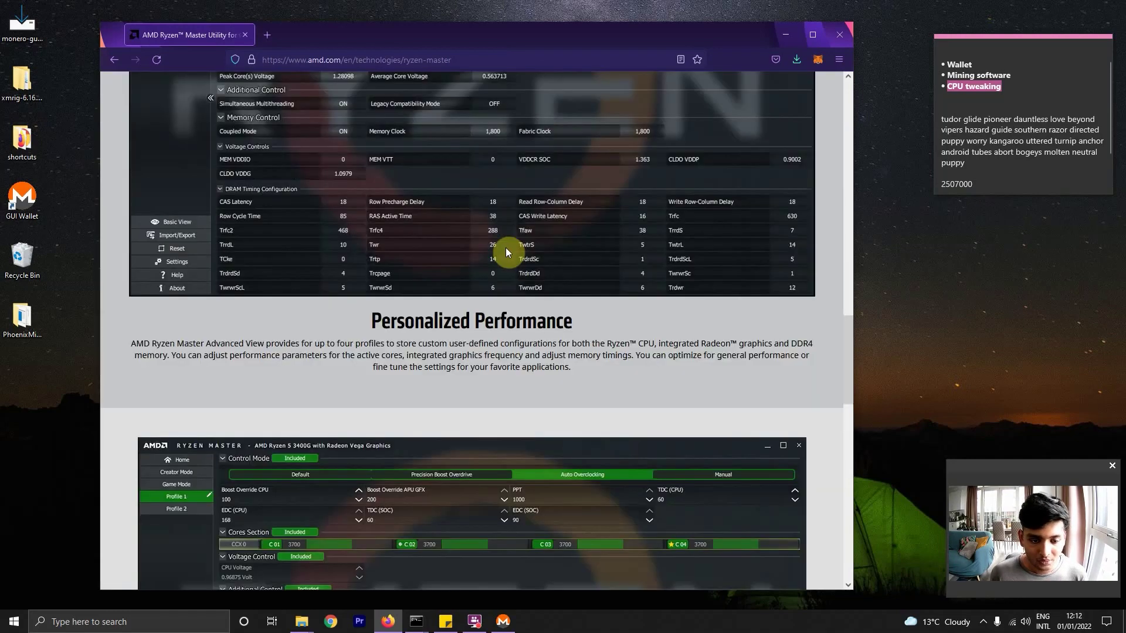
pyautogui.scroll(13, 505, 247)
pyautogui.scroll(8, 505, 248)
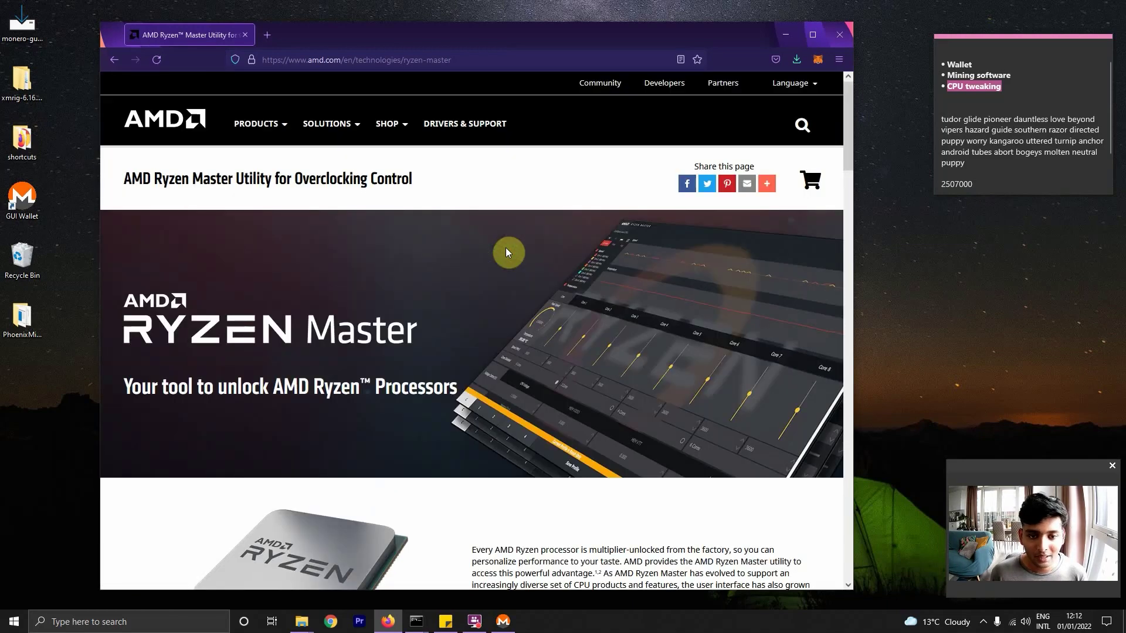
pyautogui.scroll(-15, 630, 293)
pyautogui.scroll(-18, 630, 294)
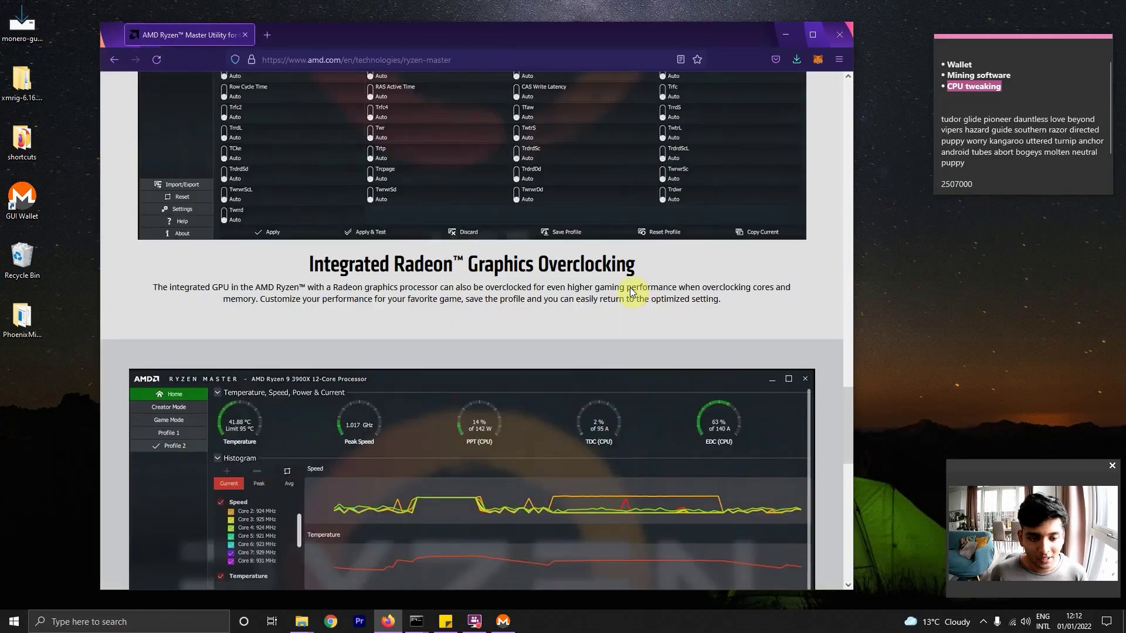
pyautogui.click(844, 34)
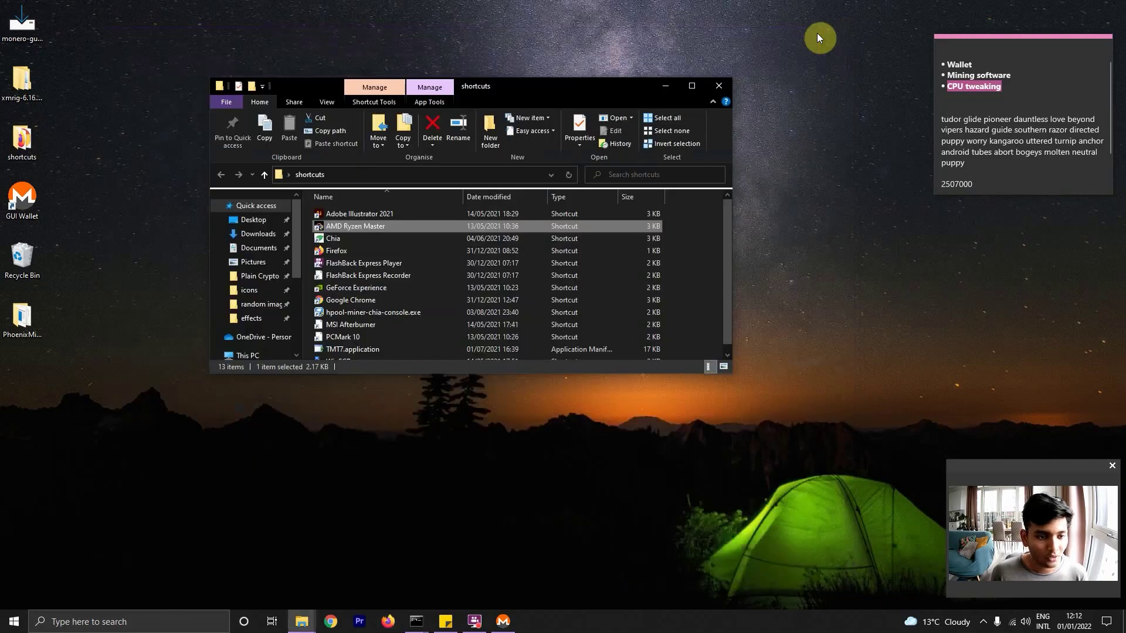
pyautogui.click(667, 86)
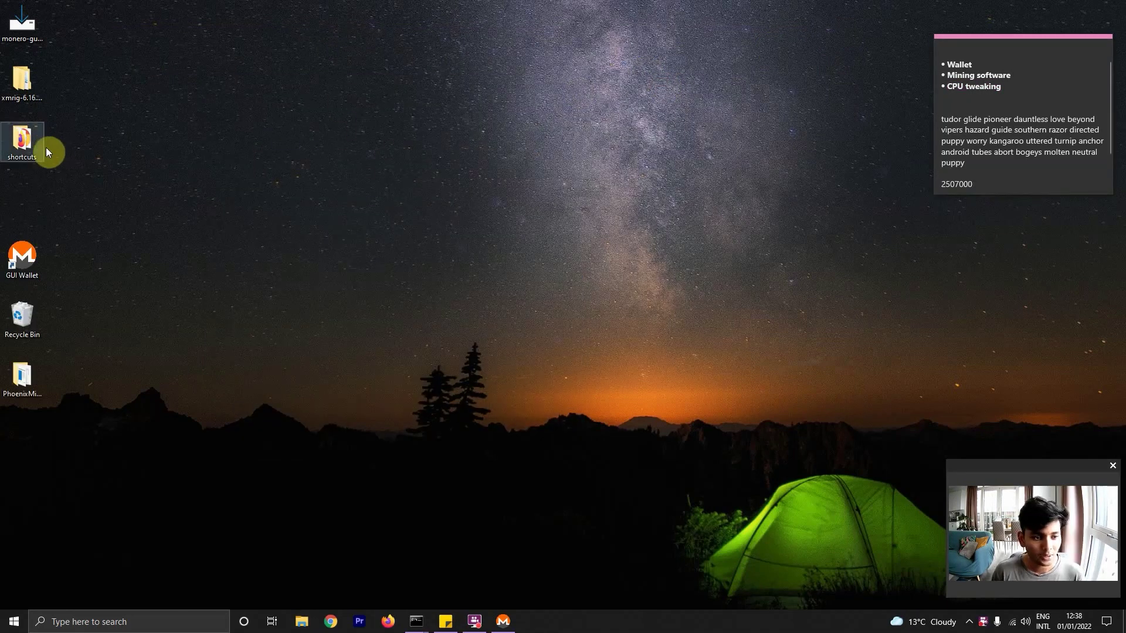
# Step: Launch AMD Ryzen Master from the shortcuts folder, close the folder, and accept the overclocking warning
pyautogui.doubleClick(22, 139)
pyautogui.click(381, 225)
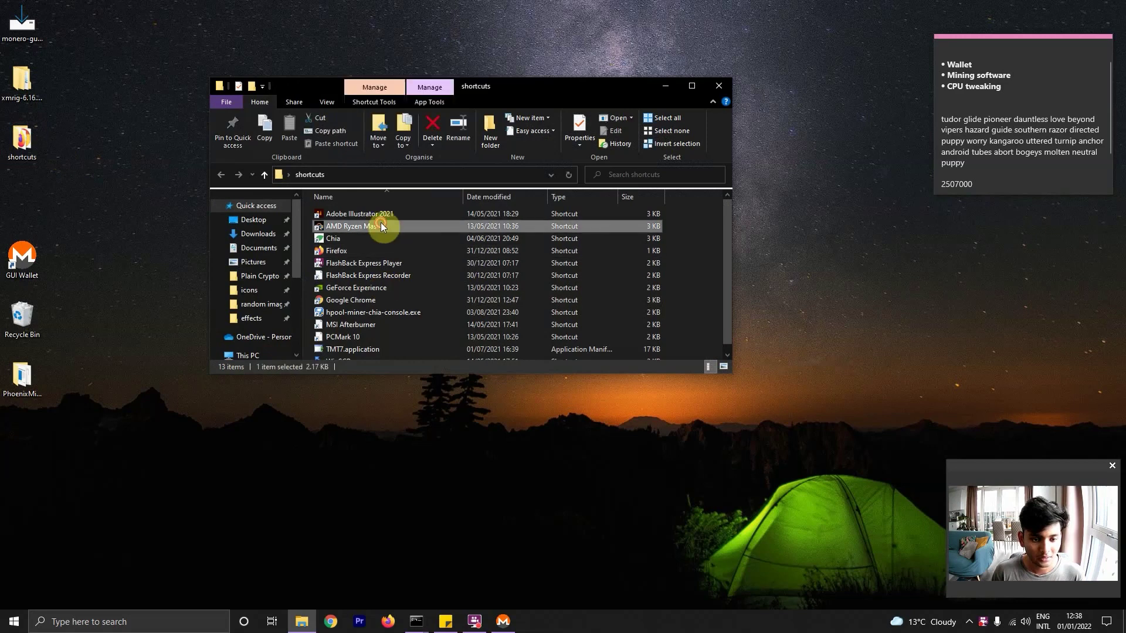
pyautogui.doubleClick(572, 227)
pyautogui.click(709, 86)
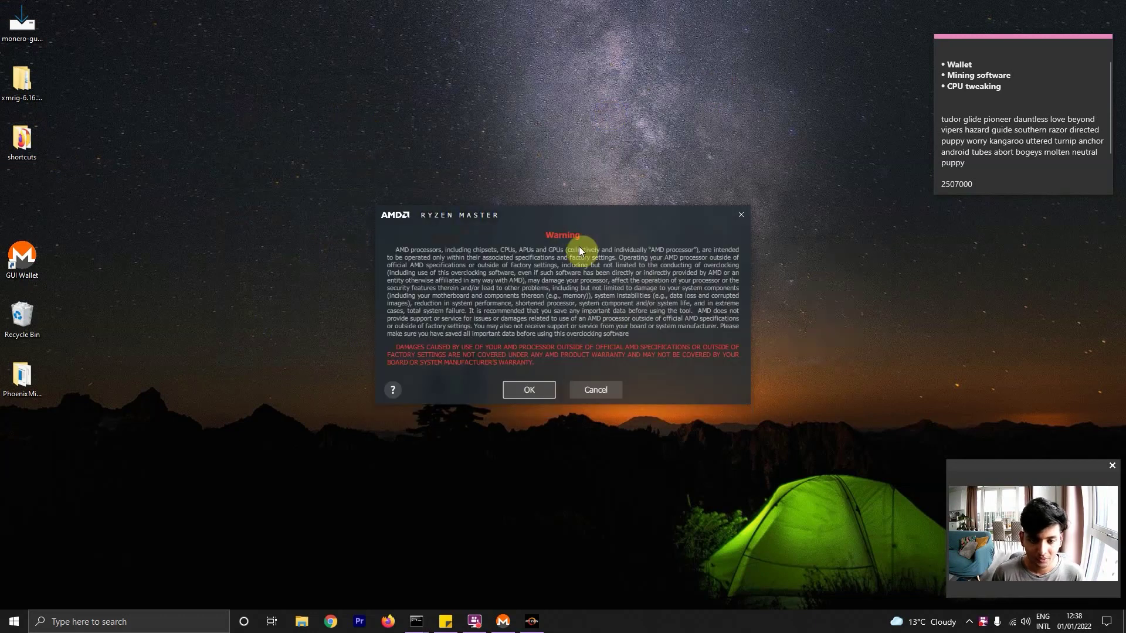
pyautogui.click(530, 392)
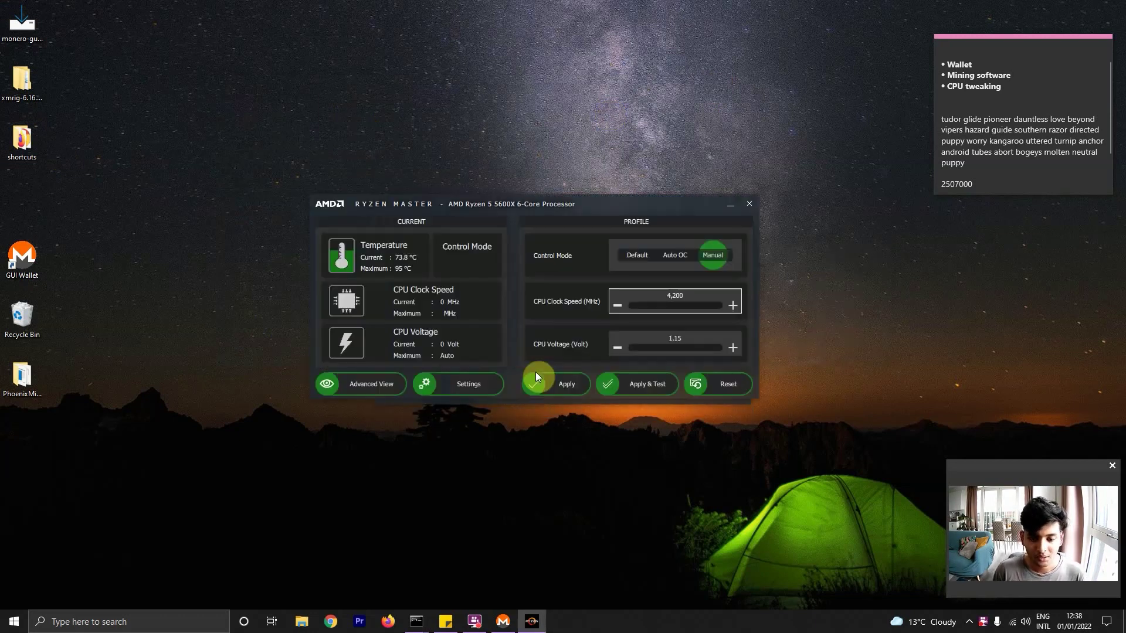
# Step: Review the manual control mode, CPU clock speed and CPU voltage settings in the Ryzen Master profile, and close the utility
pyautogui.moveTo(587, 203); pyautogui.dragTo(589, 193)
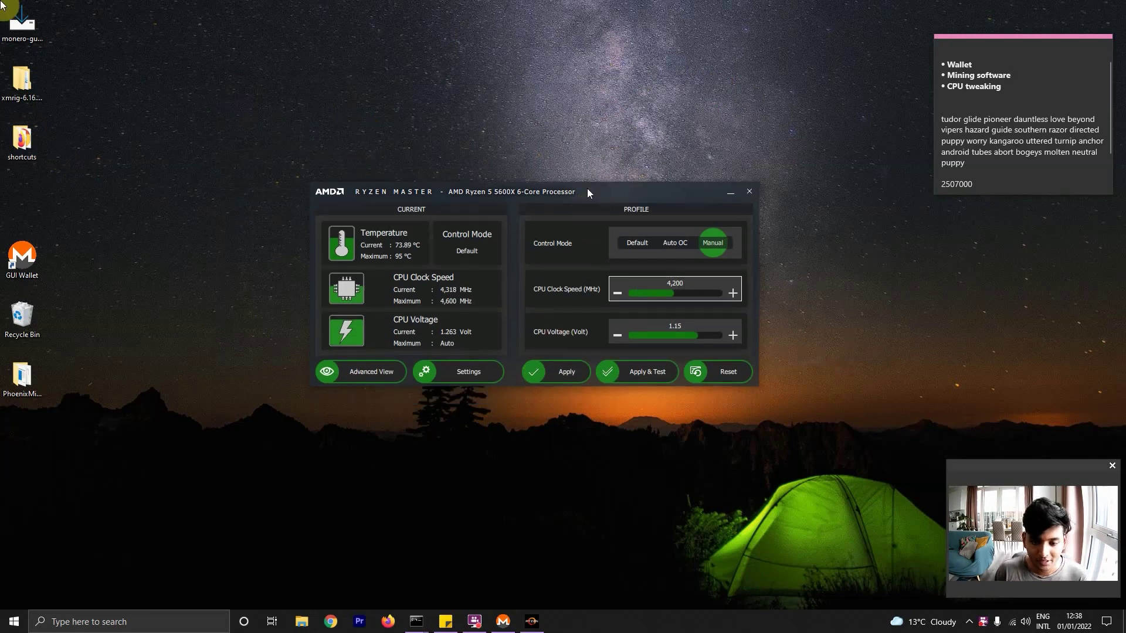
pyautogui.click(597, 255)
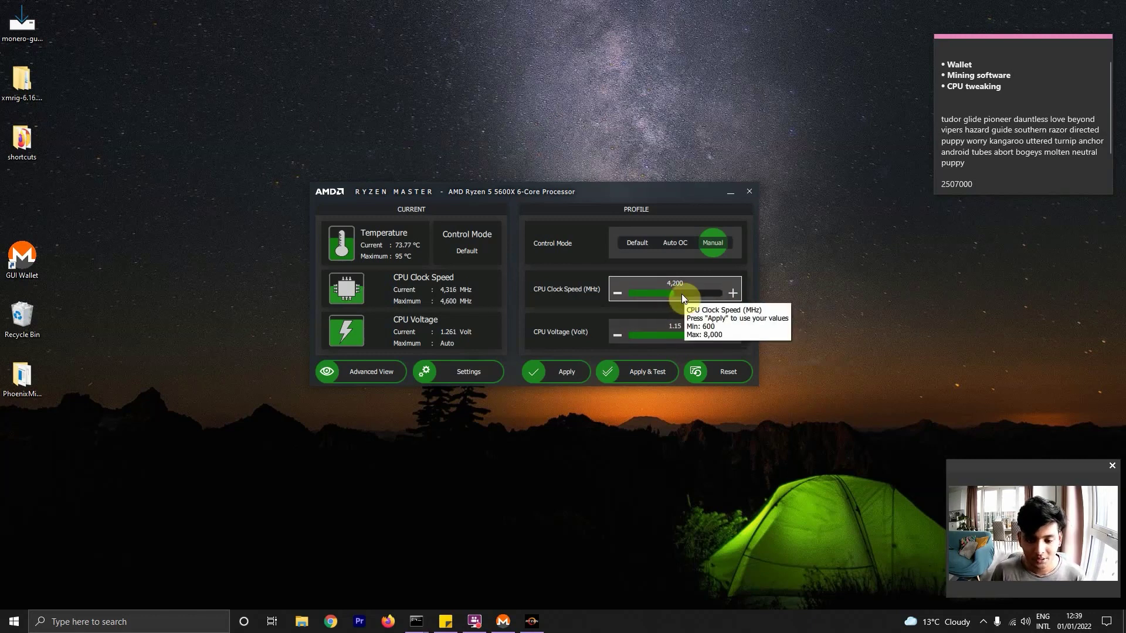
pyautogui.moveTo(648, 194); pyautogui.dragTo(663, 191)
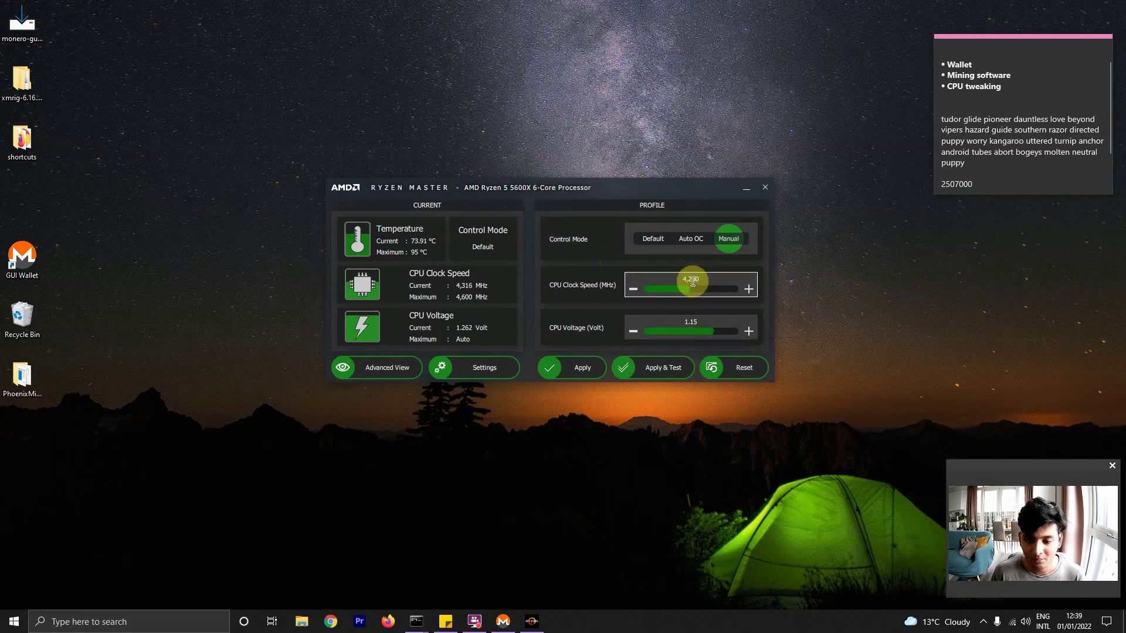
pyautogui.click(764, 189)
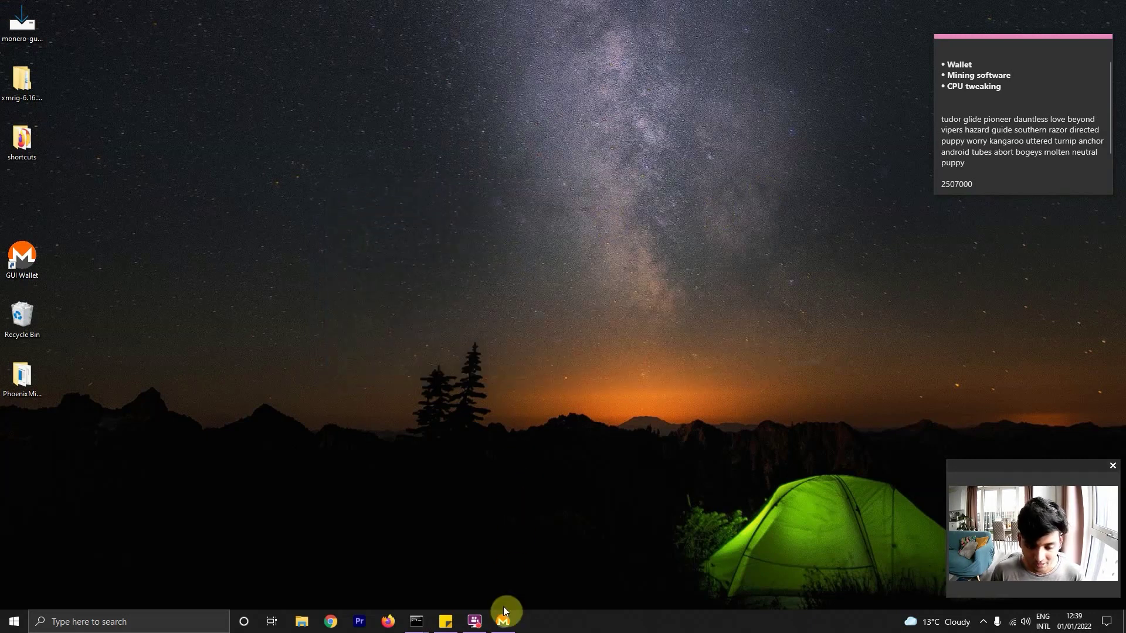
# Step: Review the running XMRig and PhoenixMiner console output side by side, and minimize both windows
pyautogui.moveTo(416, 616)
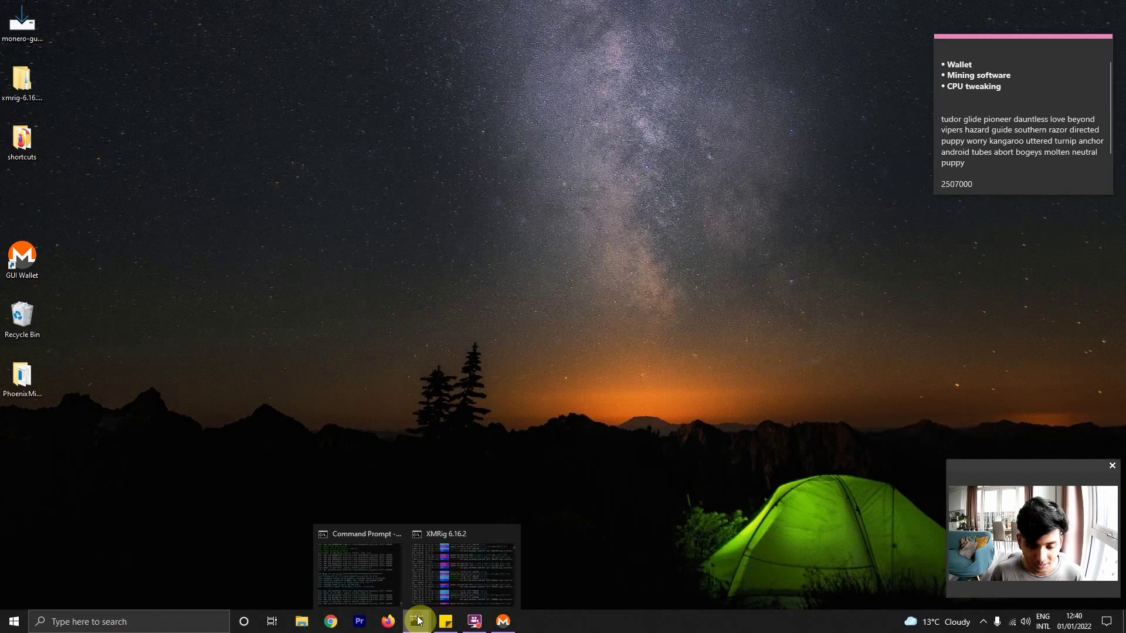
pyautogui.click(458, 554)
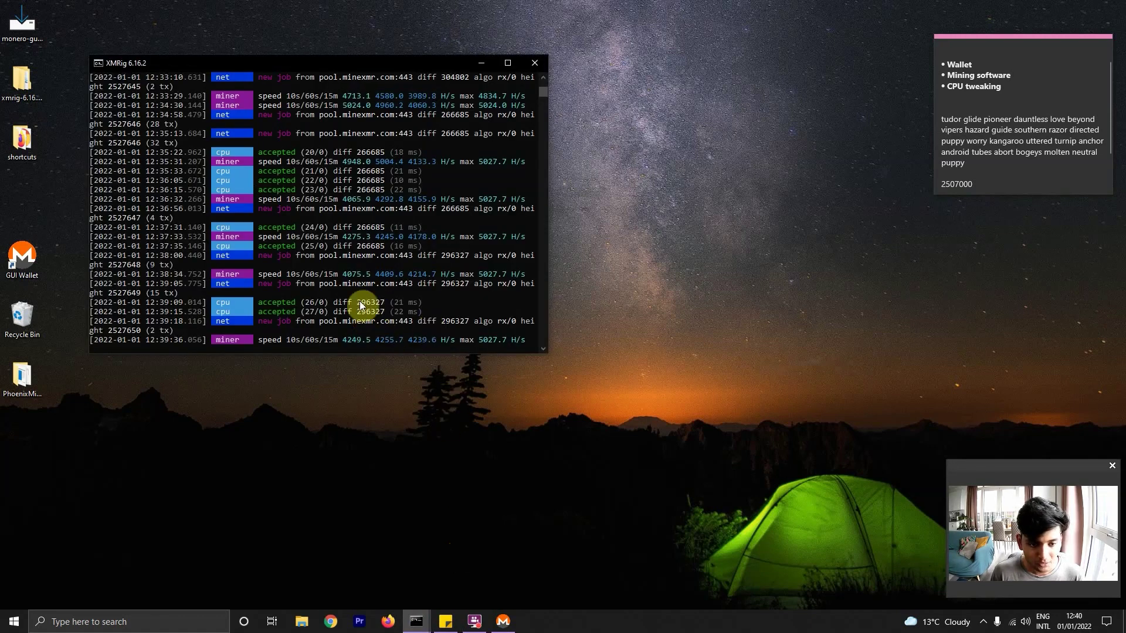
pyautogui.moveTo(418, 616)
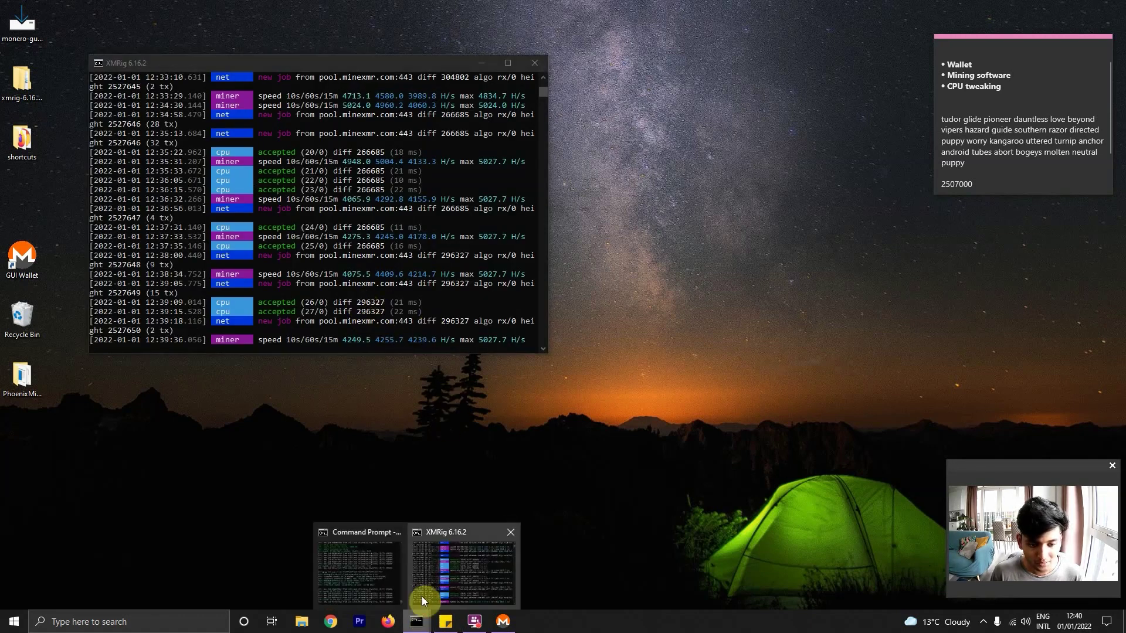
pyautogui.click(388, 571)
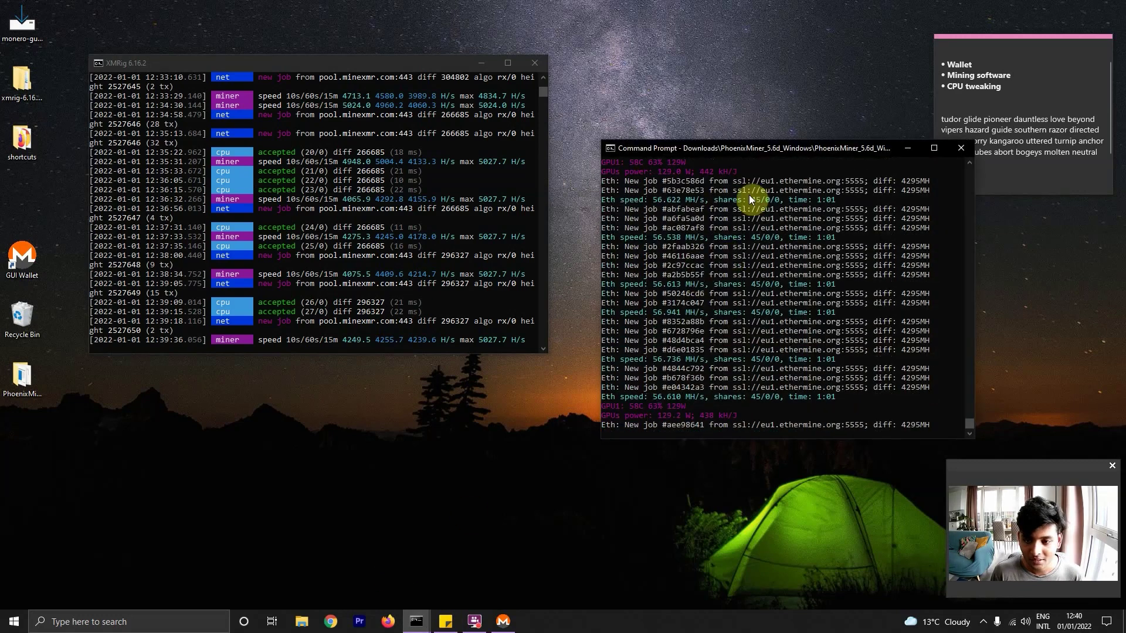
pyautogui.moveTo(765, 145); pyautogui.dragTo(734, 132)
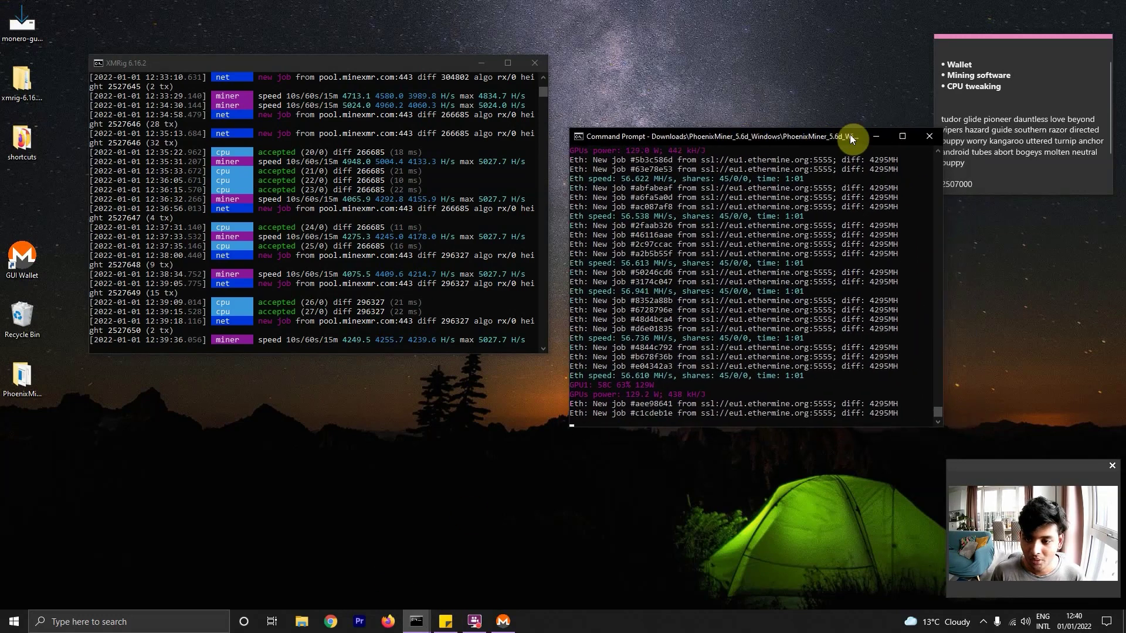
pyautogui.click(871, 132)
pyautogui.click(488, 65)
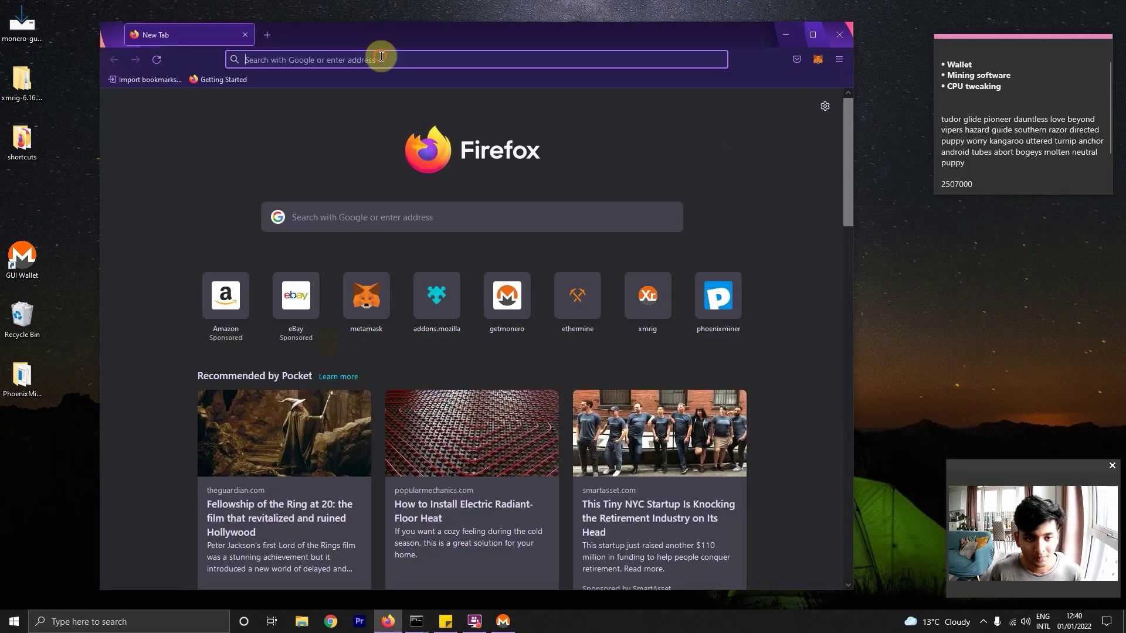
# Step: In Firefox, search the web for minexmr, open the MINEXMR pool site and read through its Monero Mining Guide
pyautogui.click(381, 56)
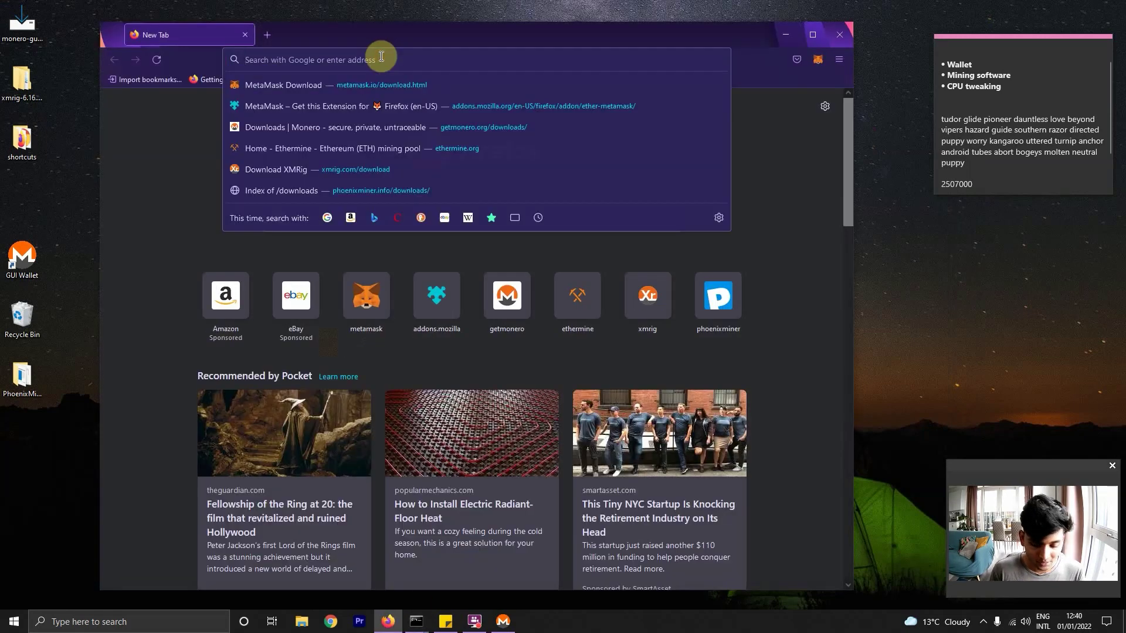
pyautogui.write('mine')
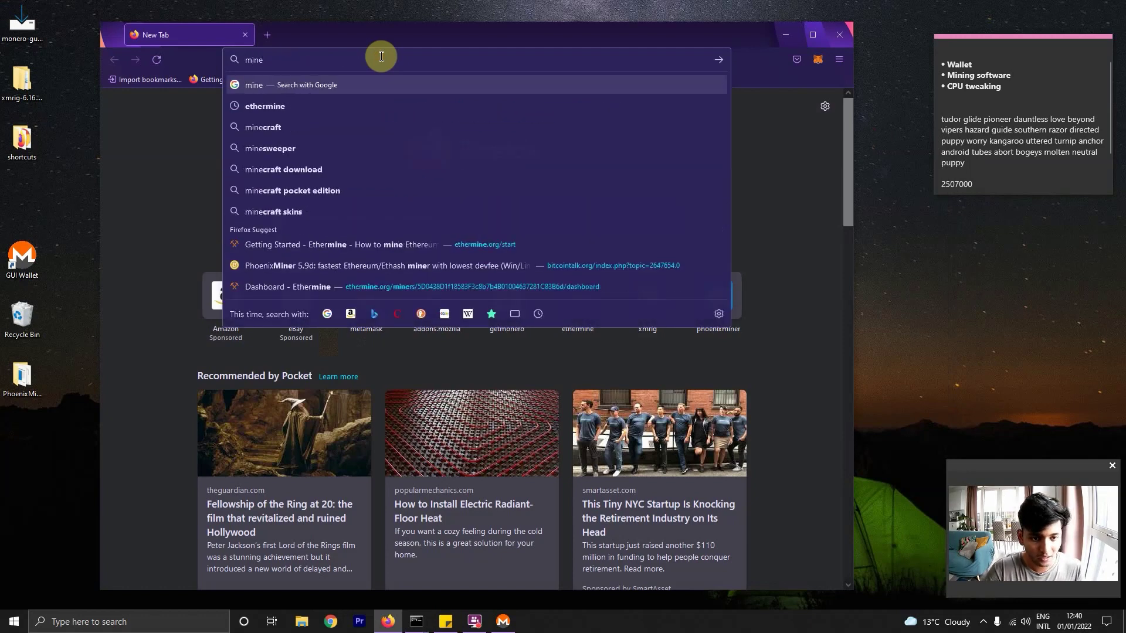
pyautogui.write('xmr')
pyautogui.press('Return')
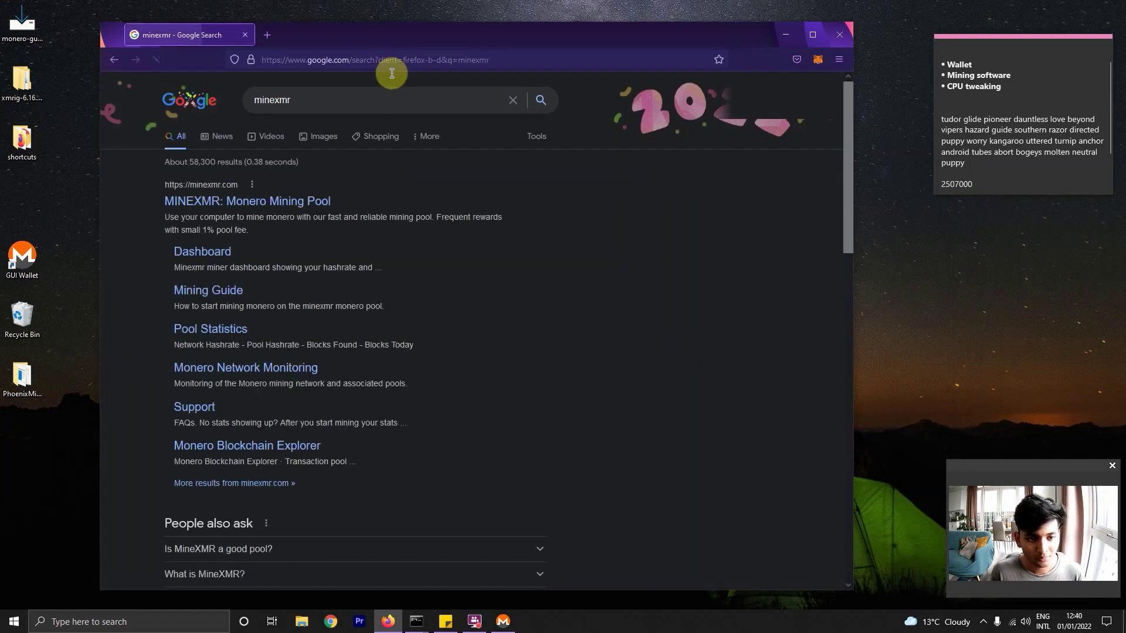
pyautogui.click(272, 201)
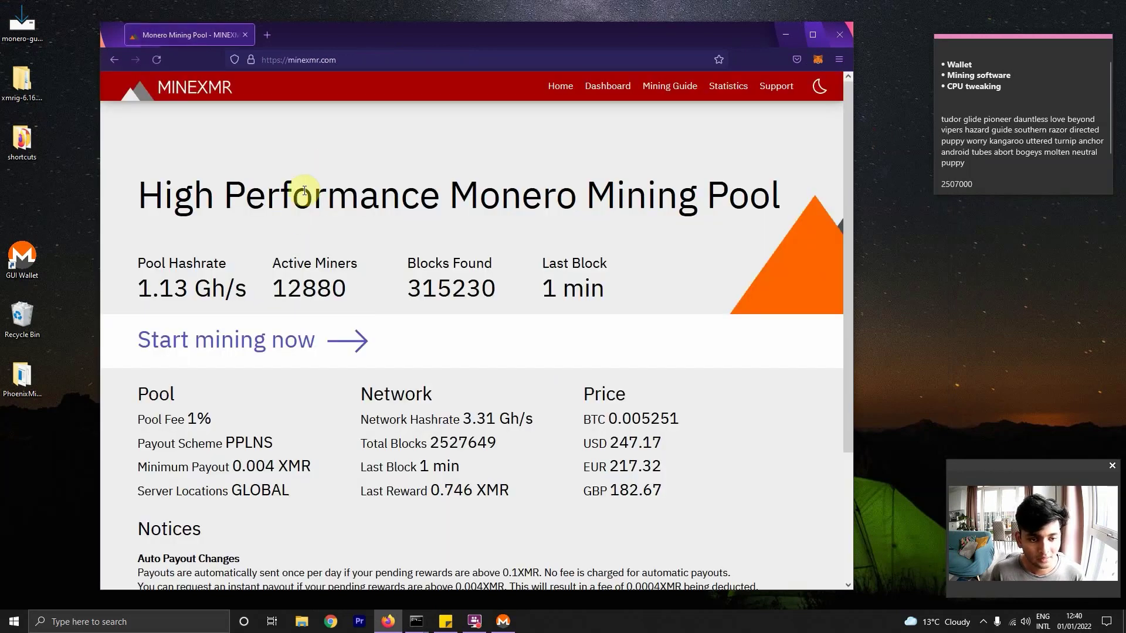
pyautogui.click(301, 339)
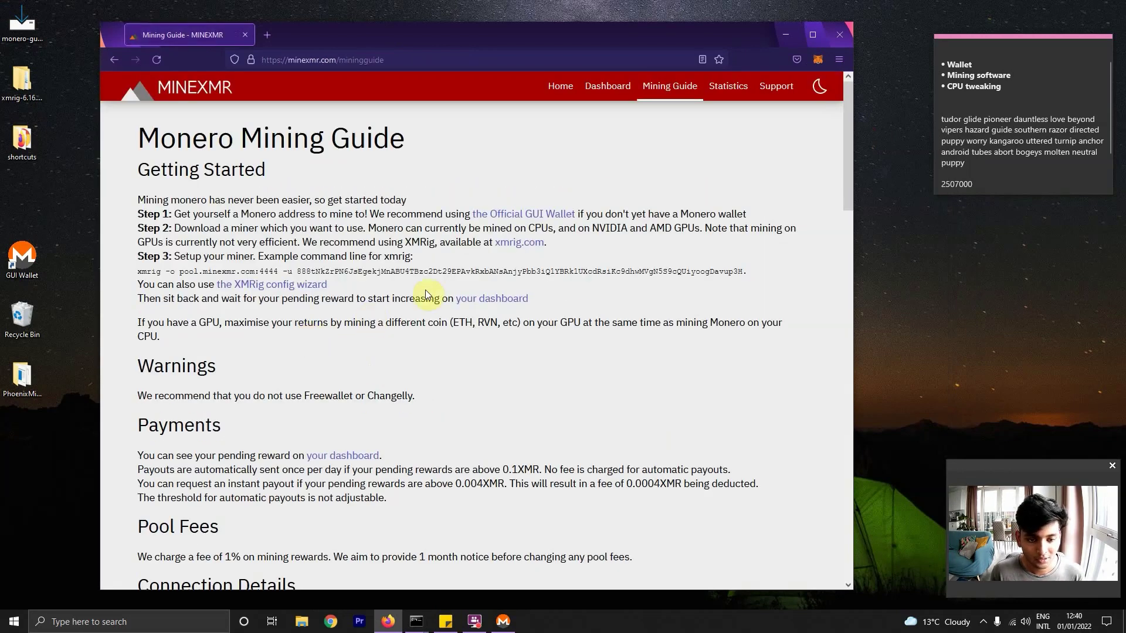
pyautogui.scroll(-4, 415, 293)
pyautogui.scroll(4, 412, 292)
pyautogui.scroll(-15, 413, 293)
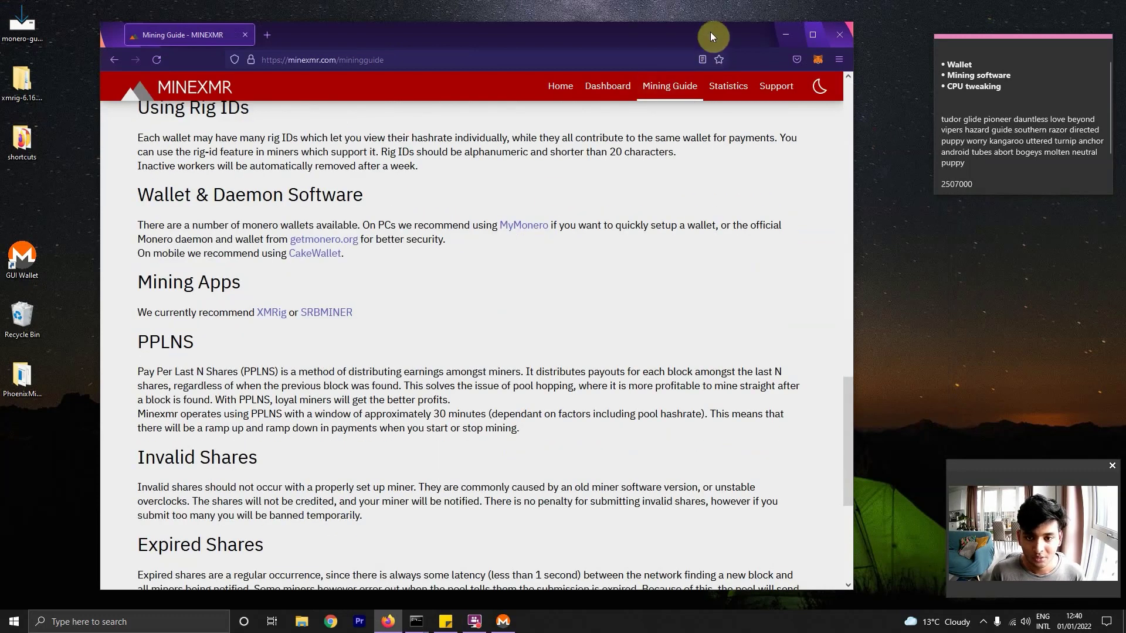
# Step: Open the pool's miner dashboard, and unlock the Monero GUI wallet with the wallet password to copy its address
pyautogui.click(608, 85)
pyautogui.click(269, 163)
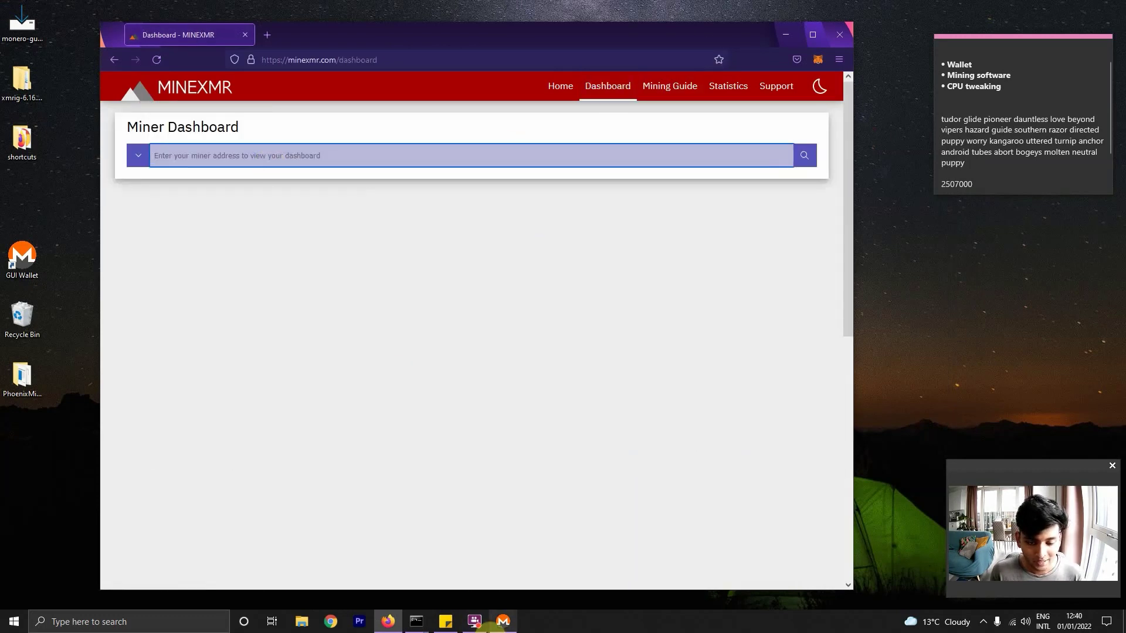
pyautogui.click(503, 621)
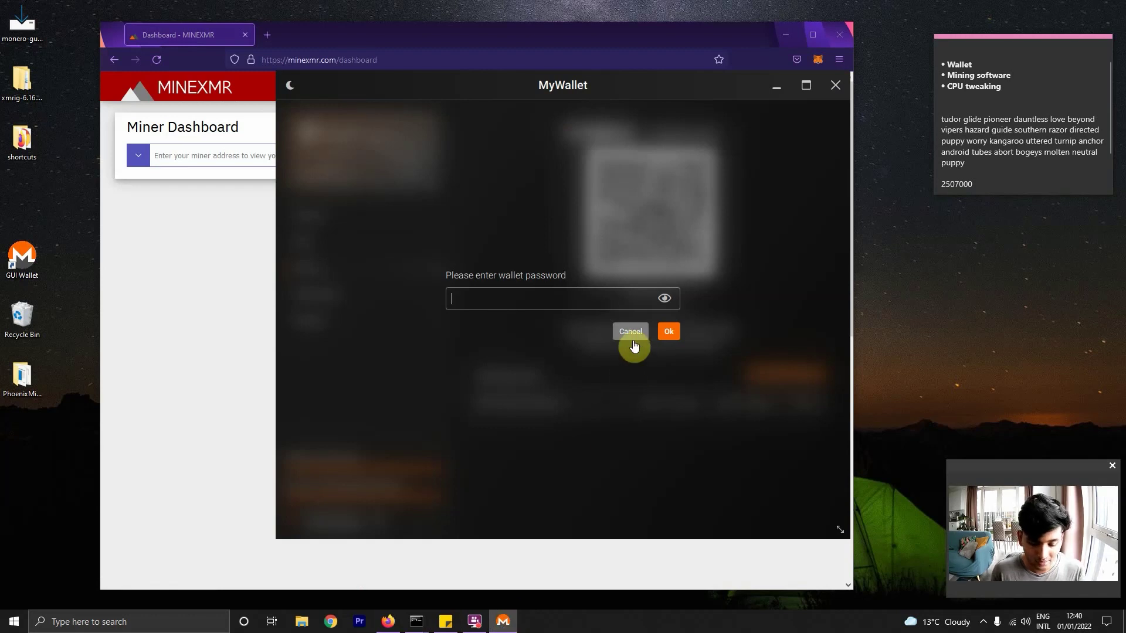
pyautogui.write('••••••')
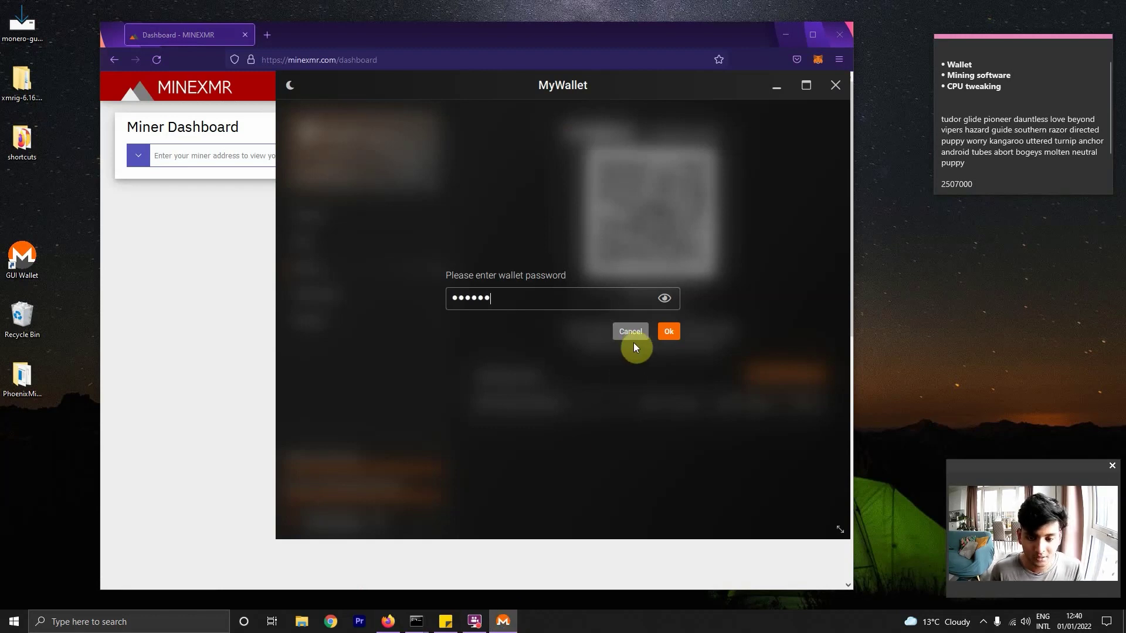
pyautogui.click(669, 331)
pyautogui.click(695, 343)
# Step: Return to Firefox and load the miner dashboard for the copied wallet address
pyautogui.click(185, 241)
pyautogui.click(231, 154)
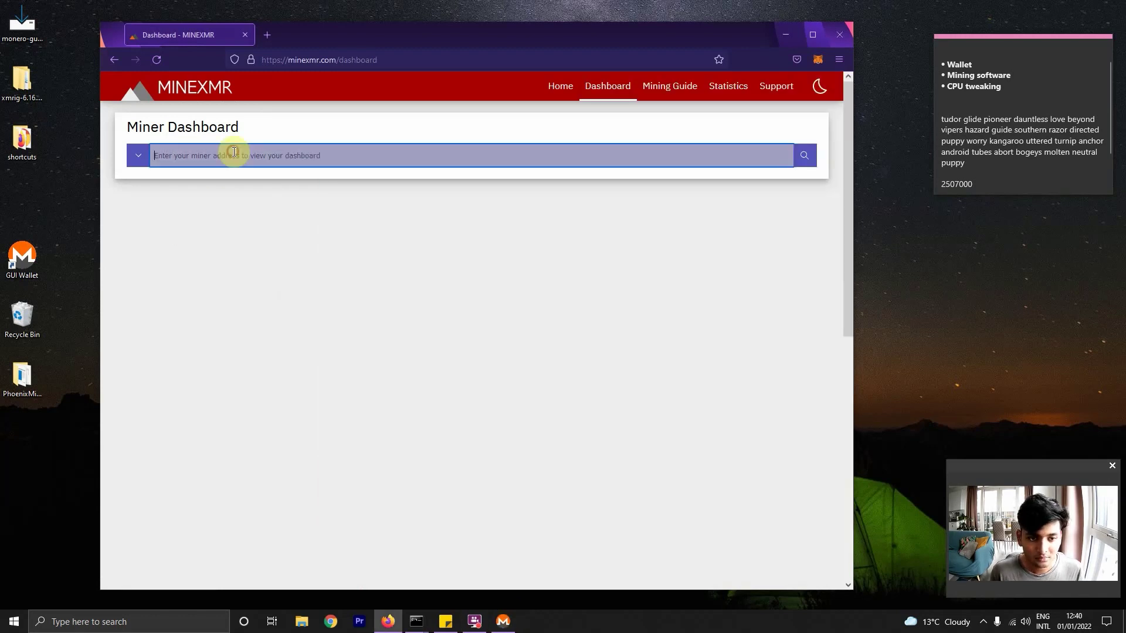
pyautogui.hotkey('ctrl', 'v')
pyautogui.click(807, 155)
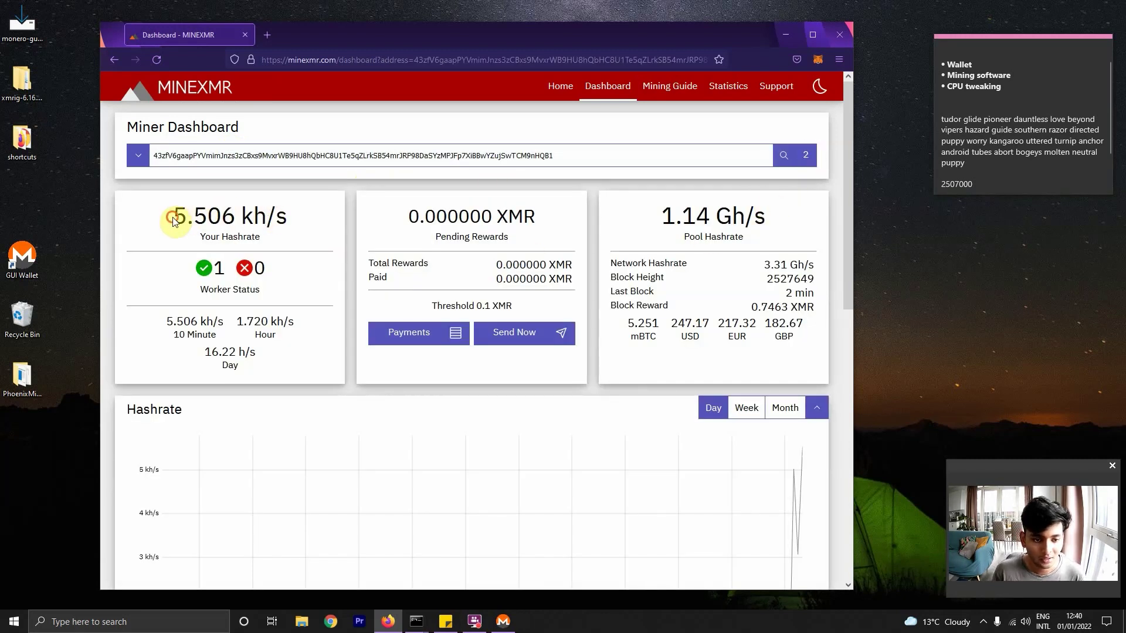
# Step: Examine the miner's hashrate, pending rewards, pool figures and worker sections on the dashboard
pyautogui.moveTo(174, 218); pyautogui.dragTo(293, 223)
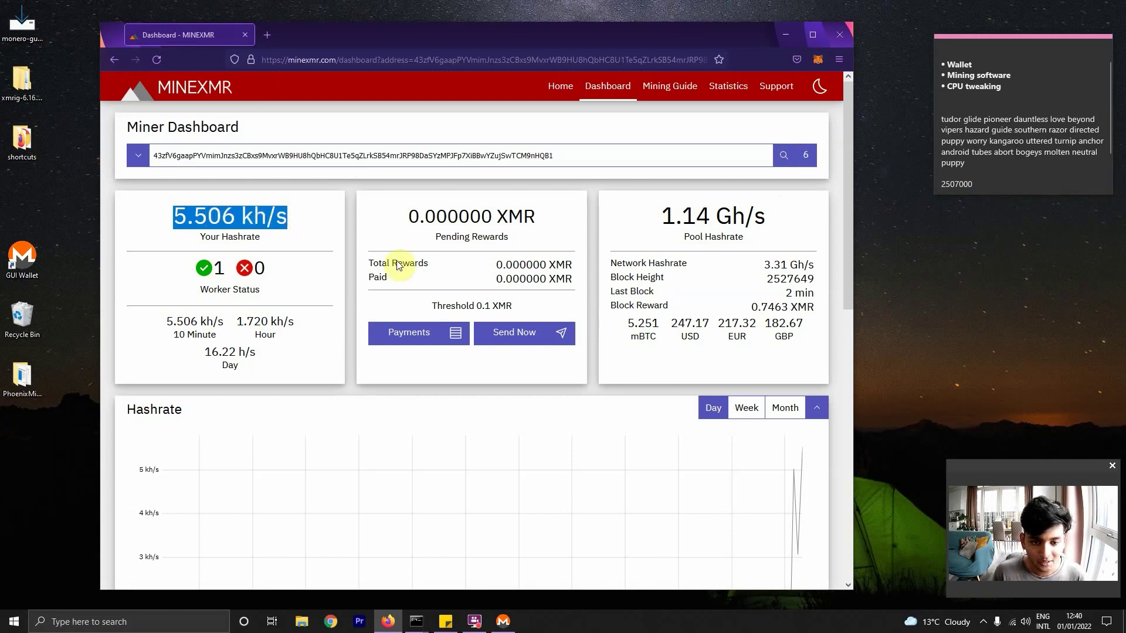
pyautogui.scroll(-3, 315, 320)
pyautogui.scroll(2, 276, 330)
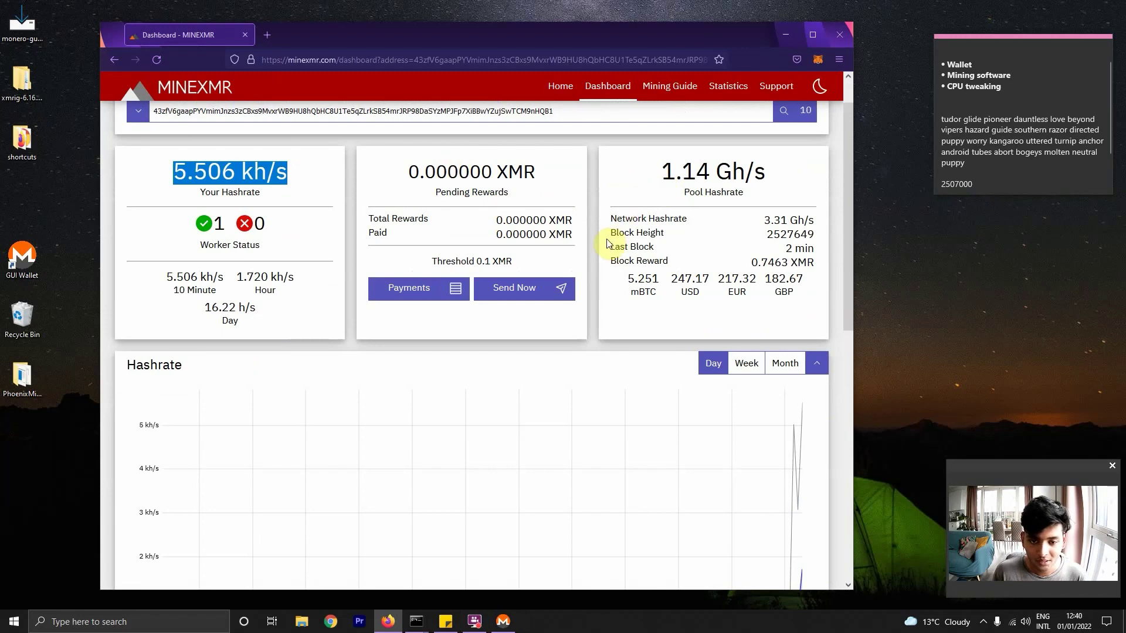
pyautogui.scroll(-5, 286, 272)
pyautogui.scroll(-3, 286, 273)
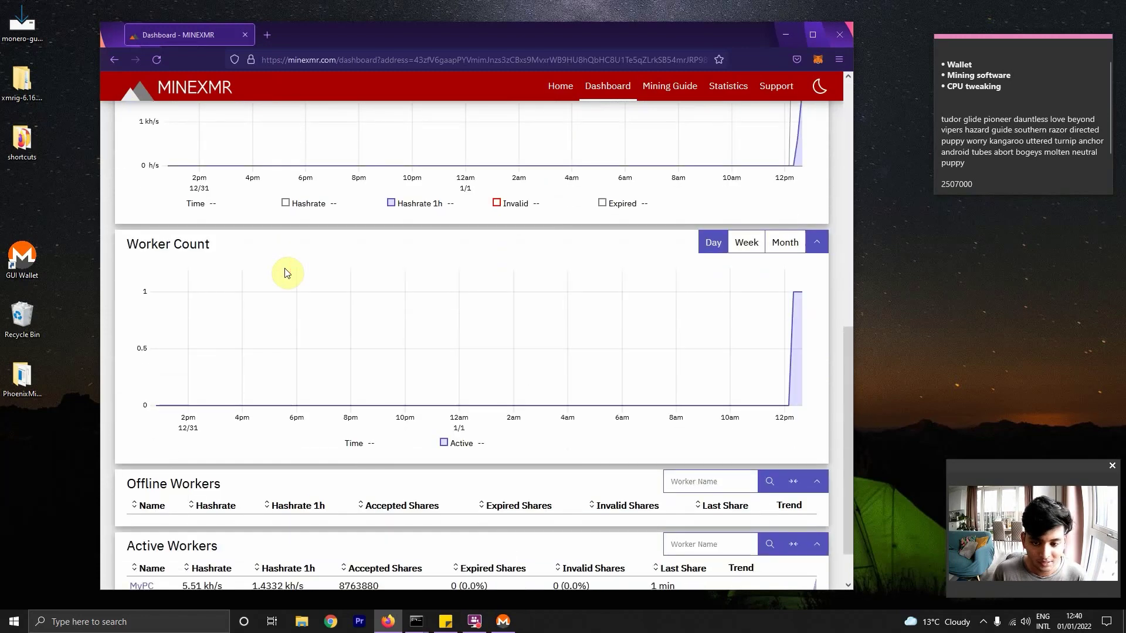
# Step: Examine the dashboard's Hashrate and Worker Count charts and the Hashrate chart's time range options
pyautogui.scroll(3, 563, 315)
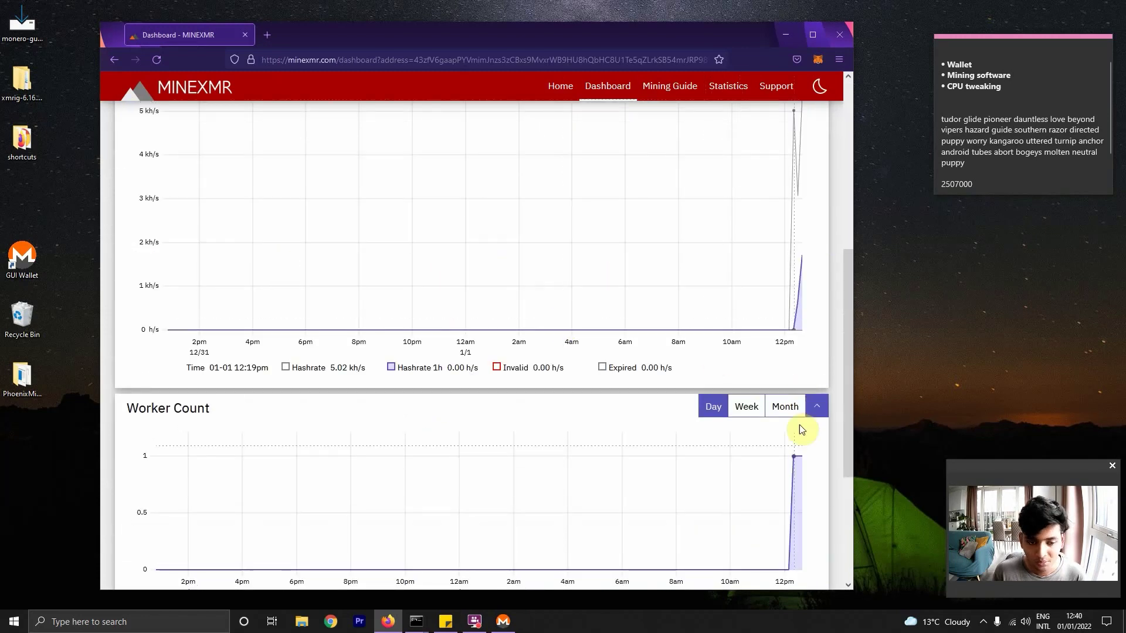
pyautogui.scroll(4, 800, 425)
pyautogui.scroll(-2, 800, 375)
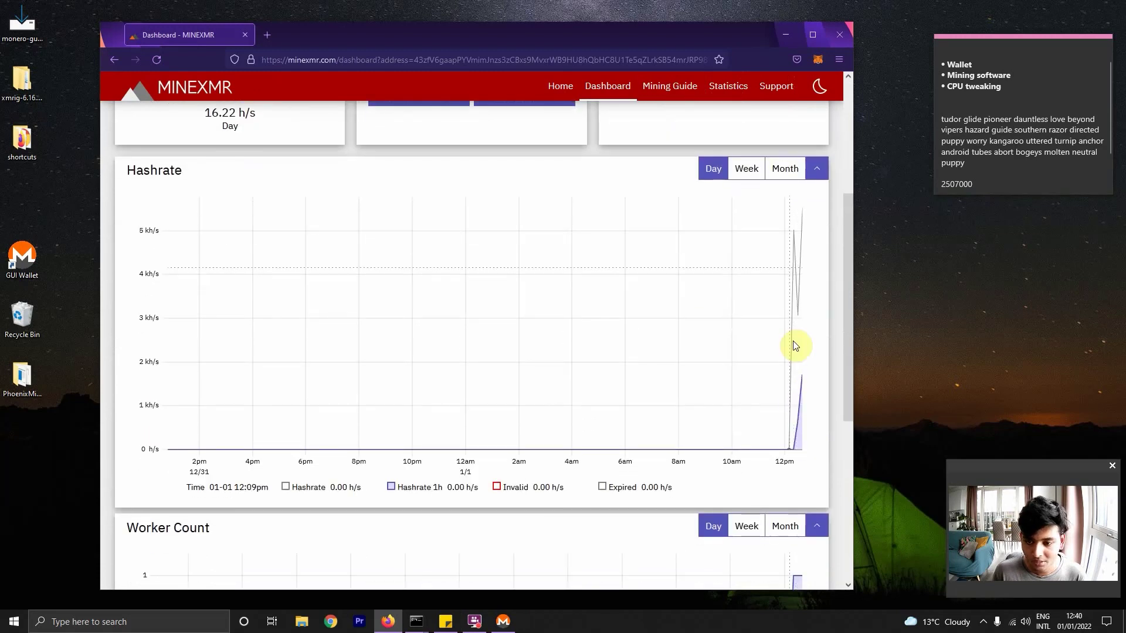
pyautogui.click(783, 176)
pyautogui.click(727, 176)
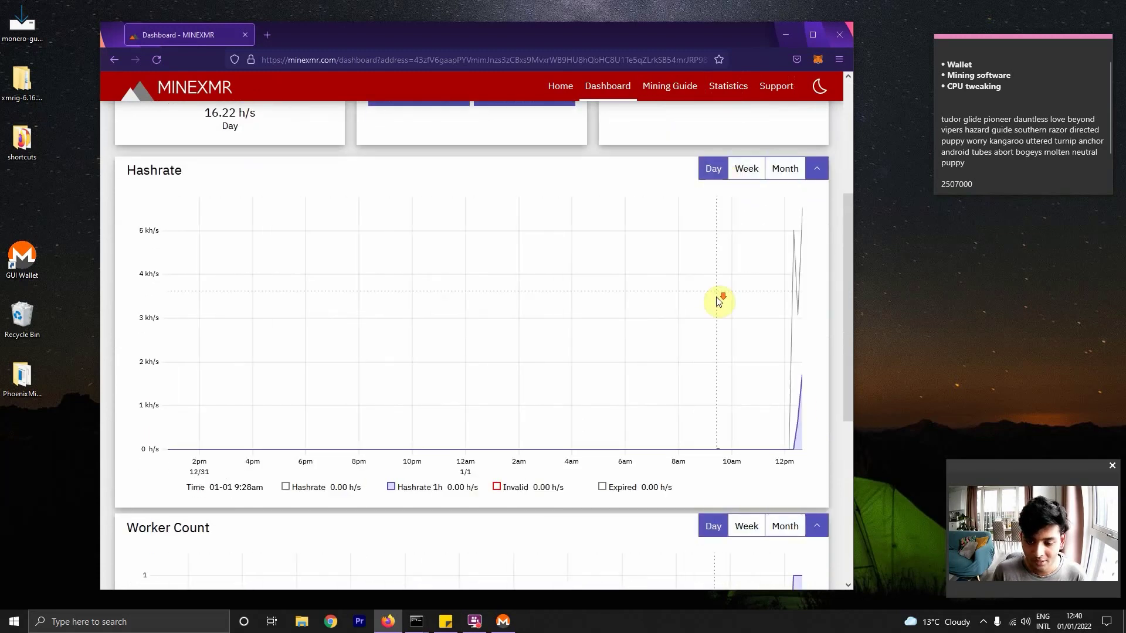
pyautogui.scroll(-5, 718, 309)
pyautogui.scroll(6, 718, 309)
pyautogui.scroll(3, 719, 309)
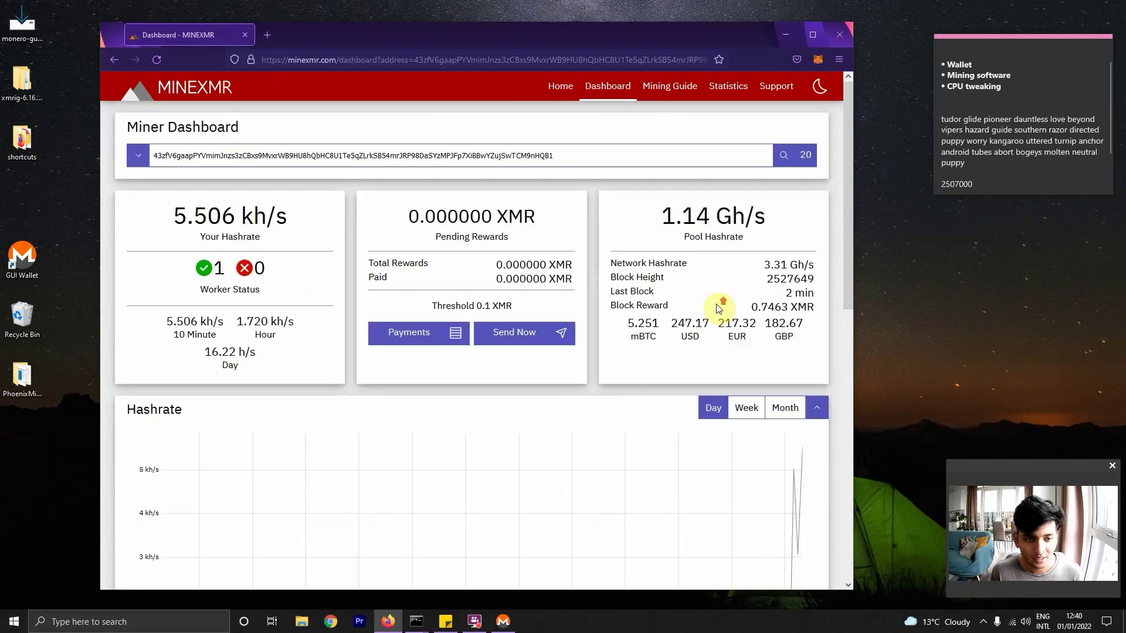
# Step: Close the browser, and bring the PhoenixMiner and XMRig console windows back on screen
pyautogui.click(838, 38)
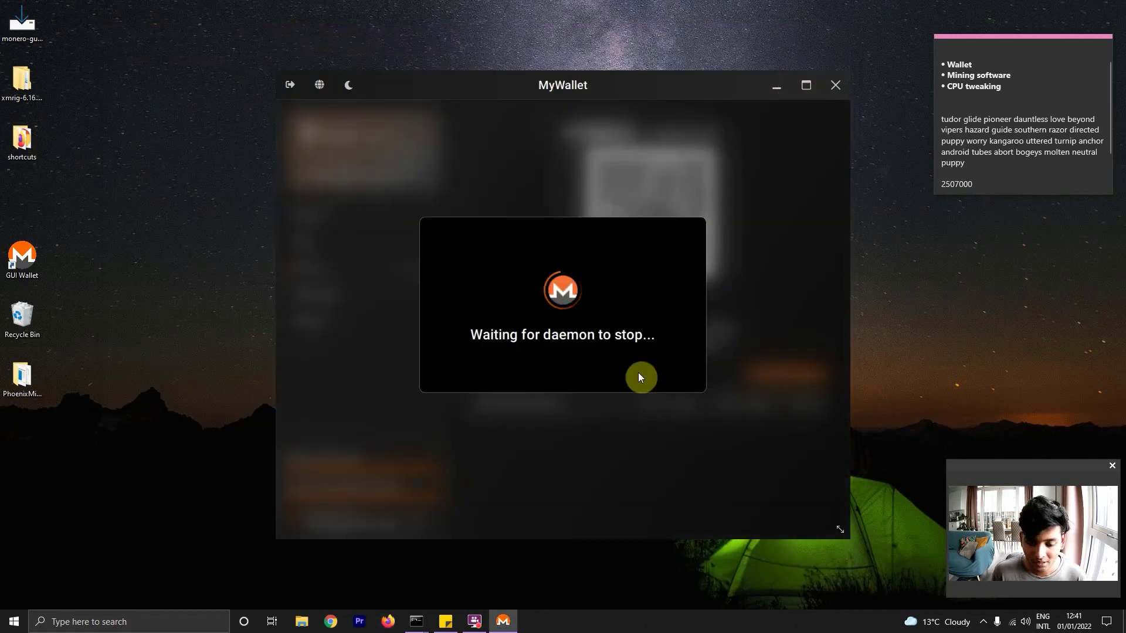
pyautogui.click(380, 586)
pyautogui.moveTo(417, 620)
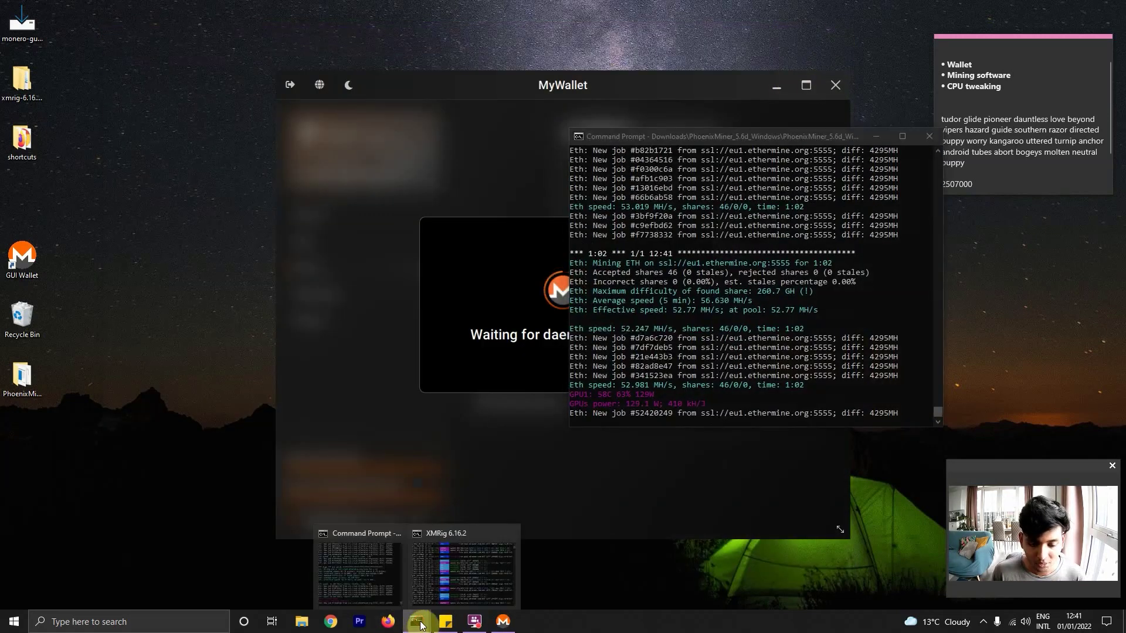
pyautogui.click(478, 574)
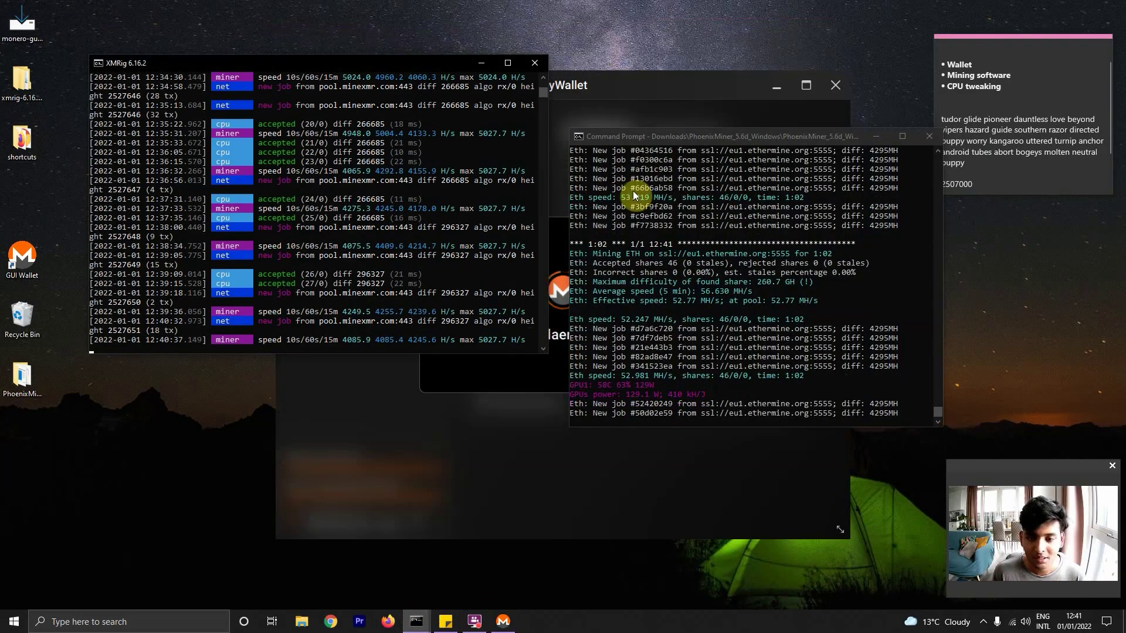